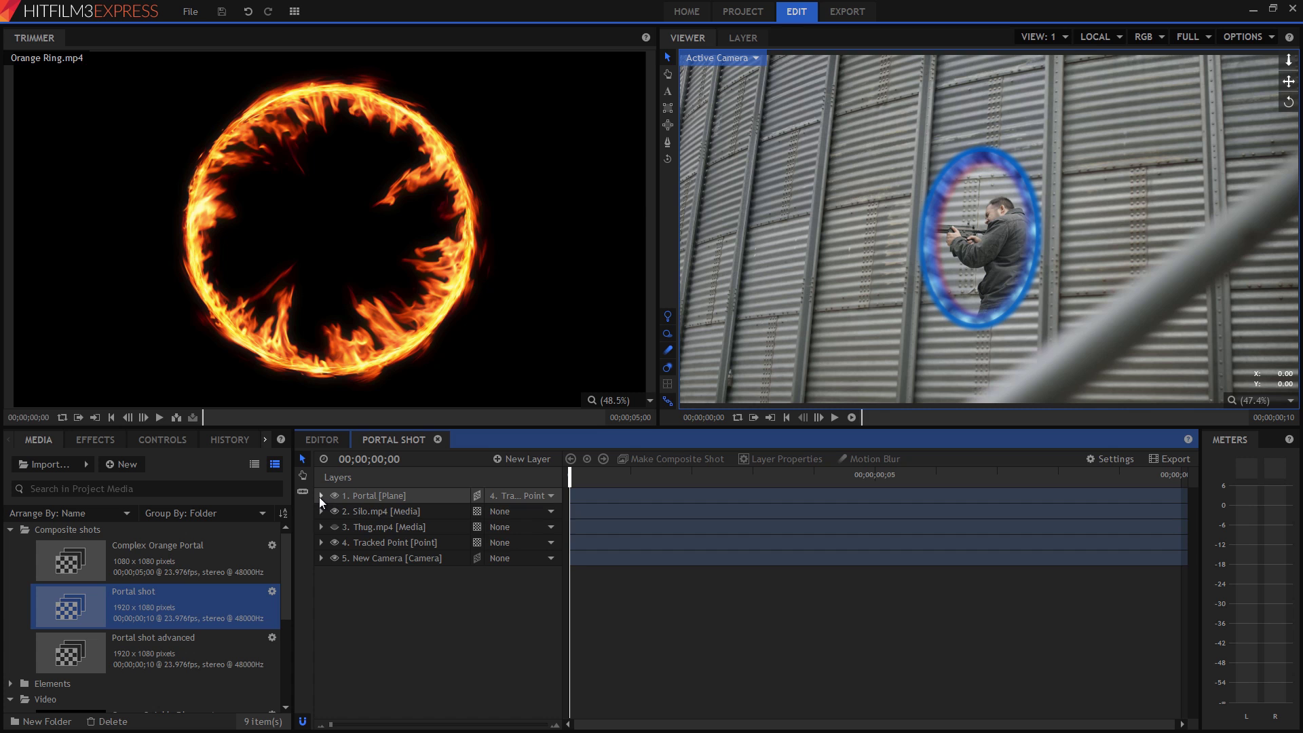
Step: Examine the property groups of the Dimension Rift effect on the Portal layer
click(349, 528)
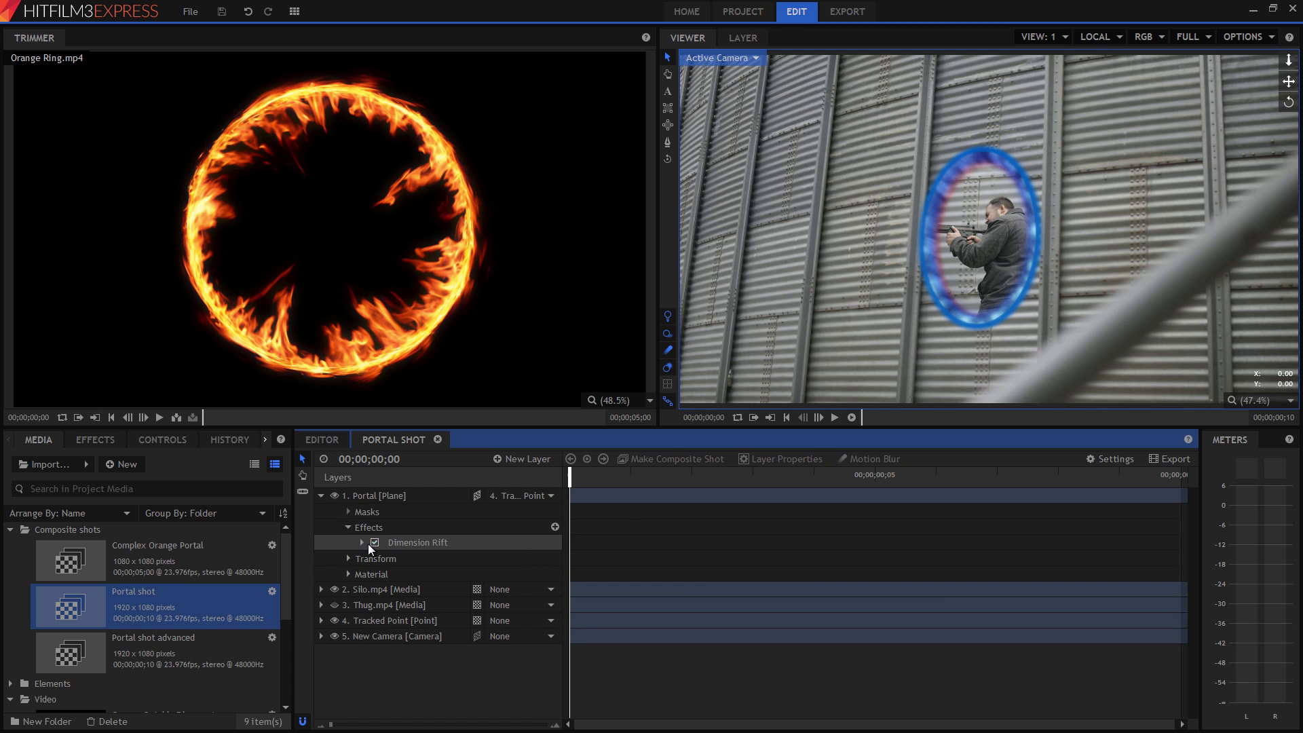
click(361, 543)
scroll(422, 565, down, 2)
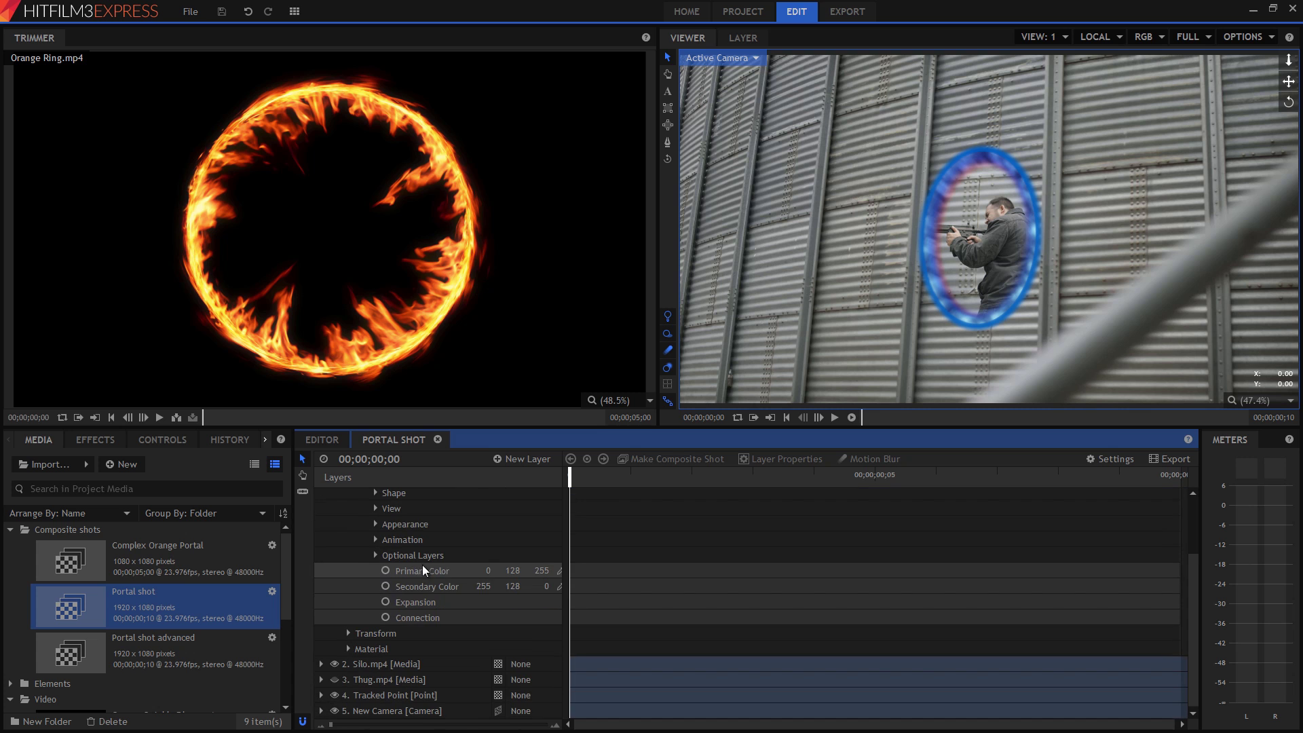
scroll(423, 571, up, 2)
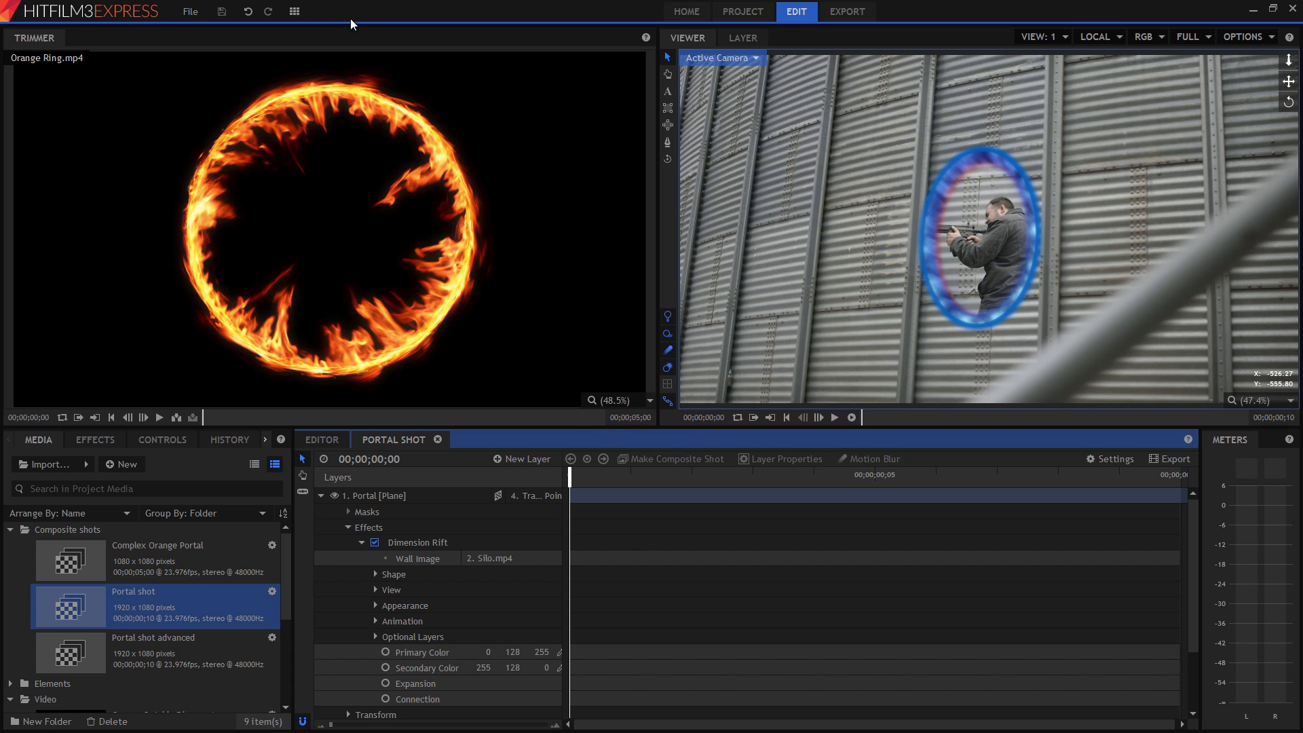
Step: Switch the screen layout to the Compositing workspace
click(294, 13)
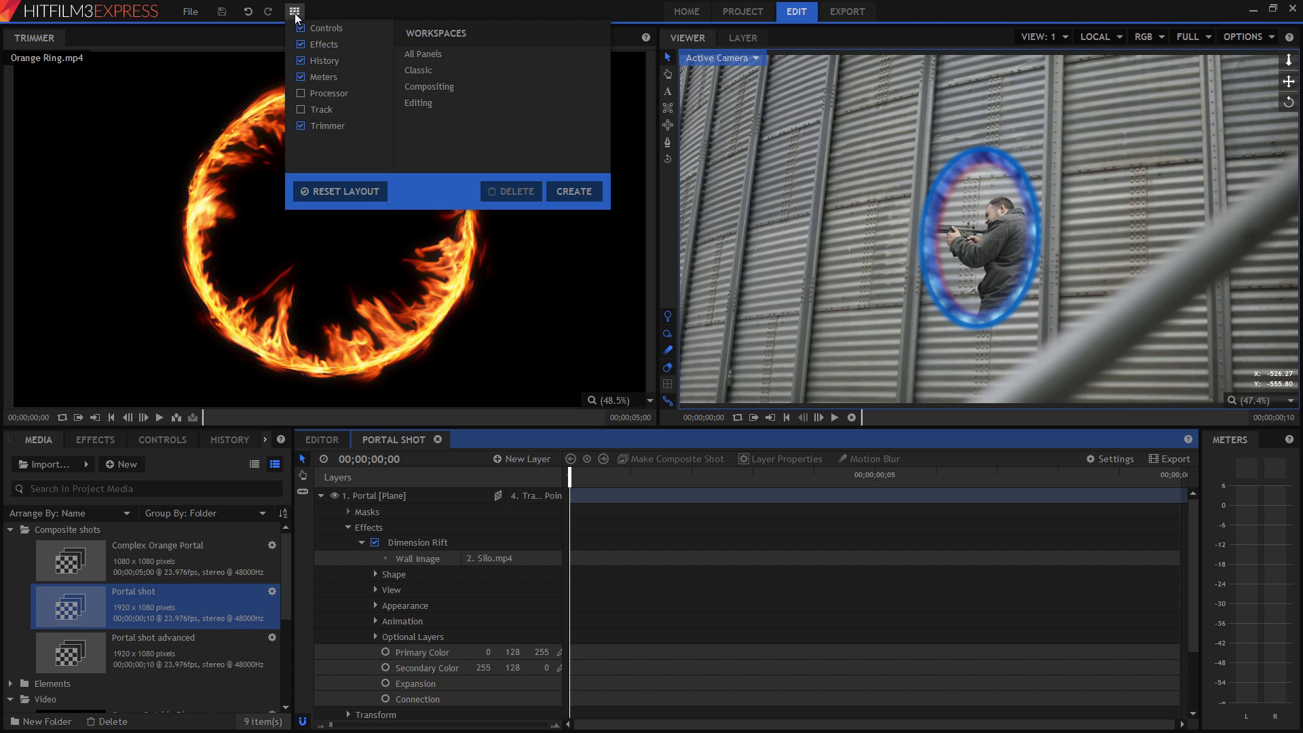
click(434, 87)
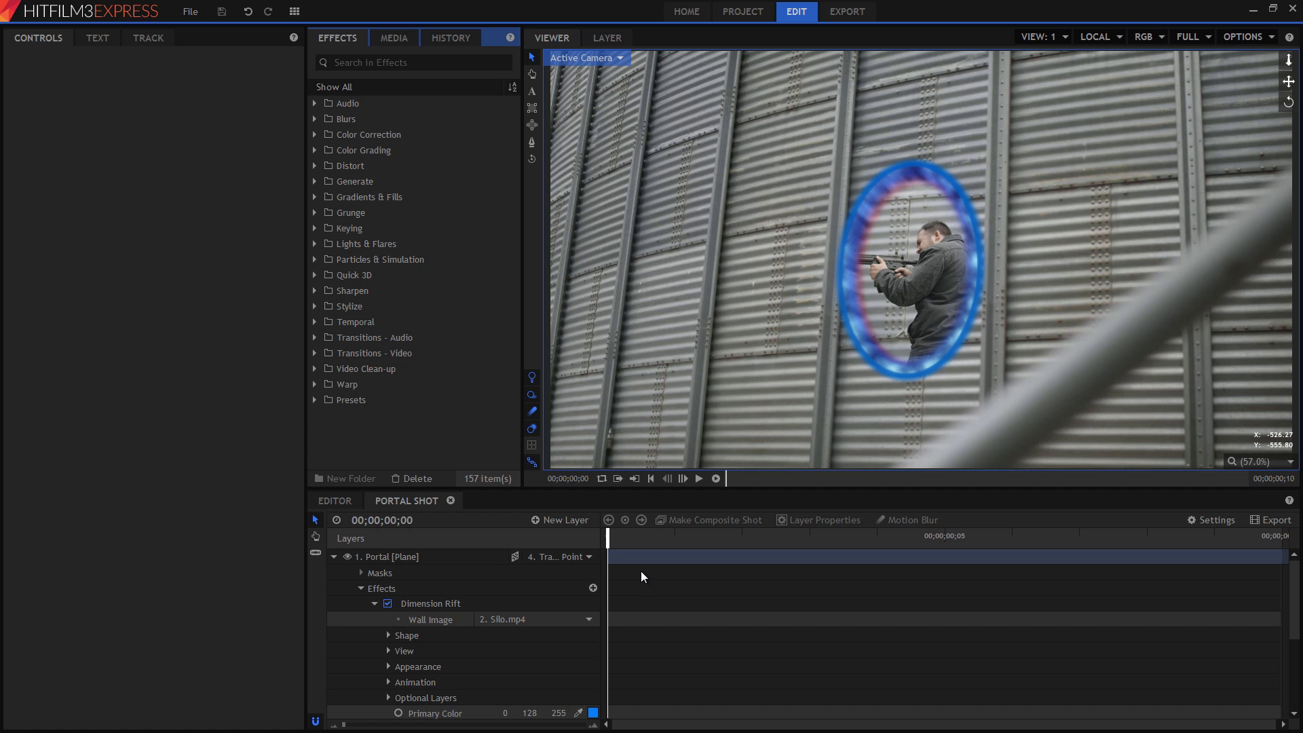
drag(612, 538, 161, 540)
Step: Make a composite shot from the Silo.mp4 clip and name it "Tutorial project"
click(394, 38)
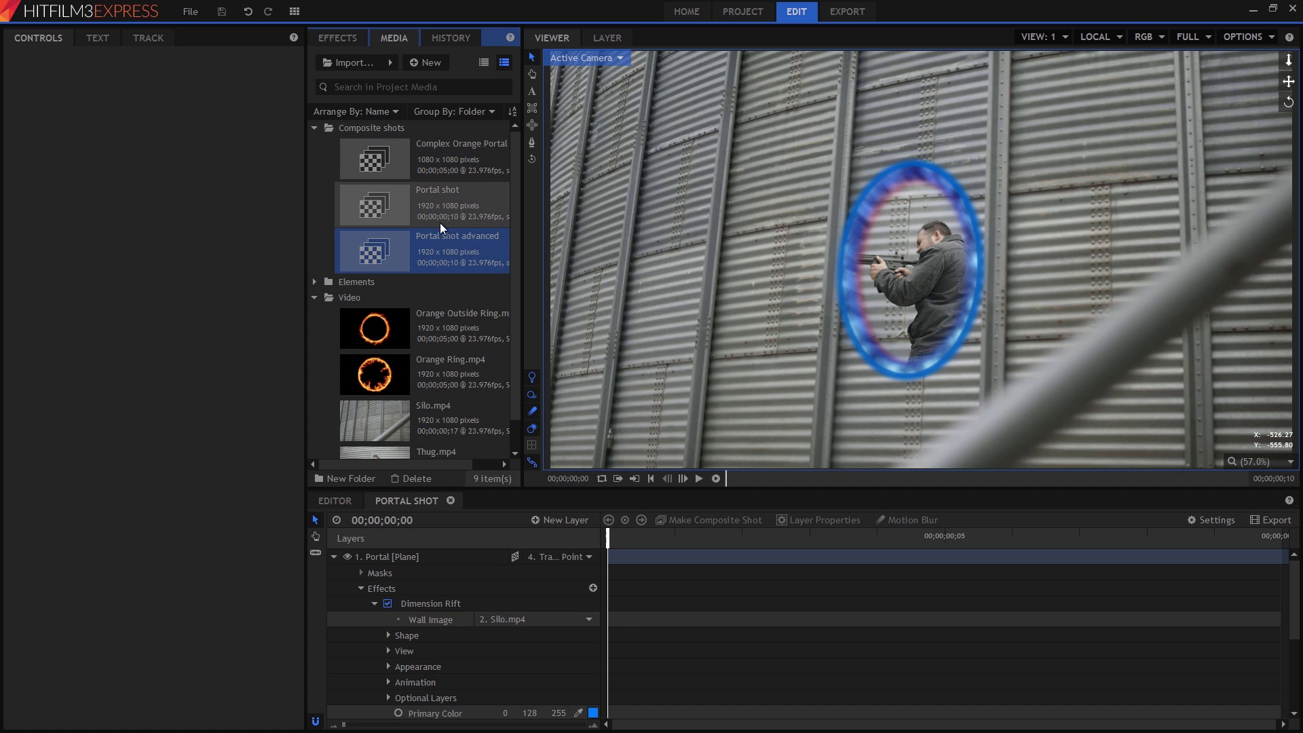
click(434, 159)
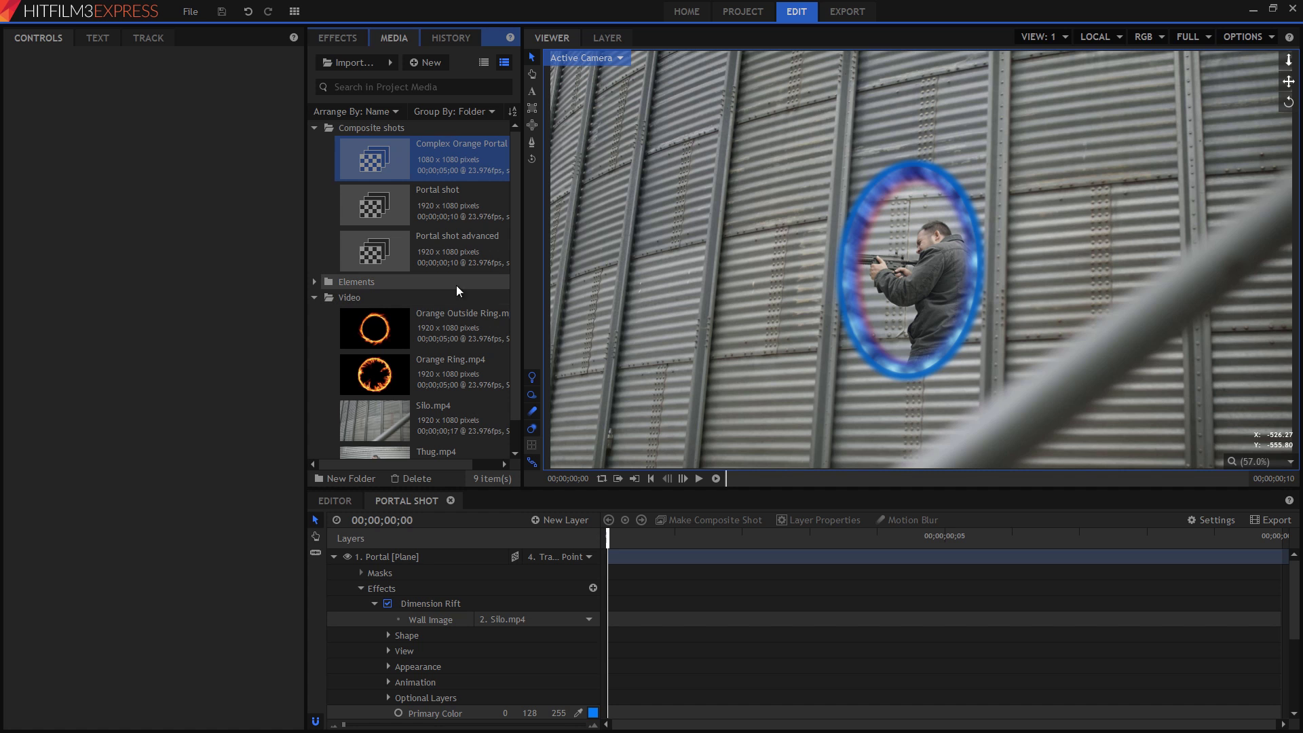
drag(516, 291, 514, 323)
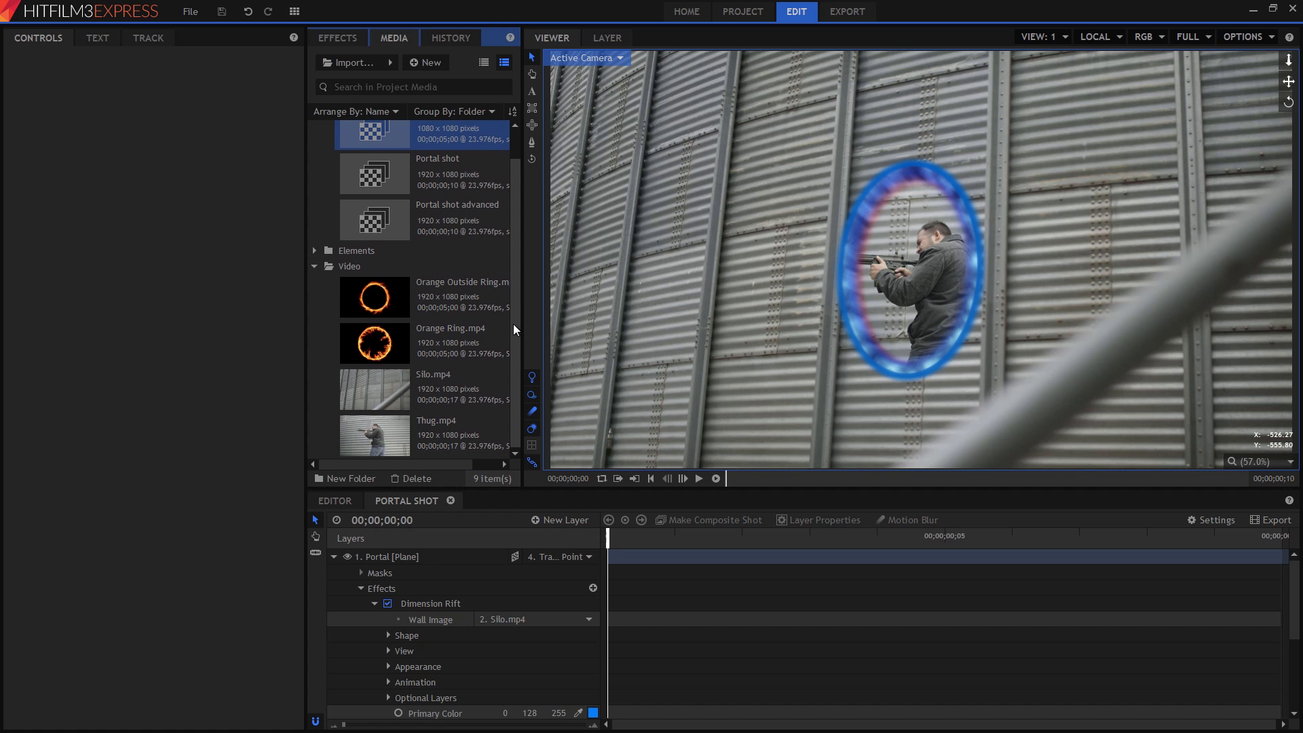
click(389, 395)
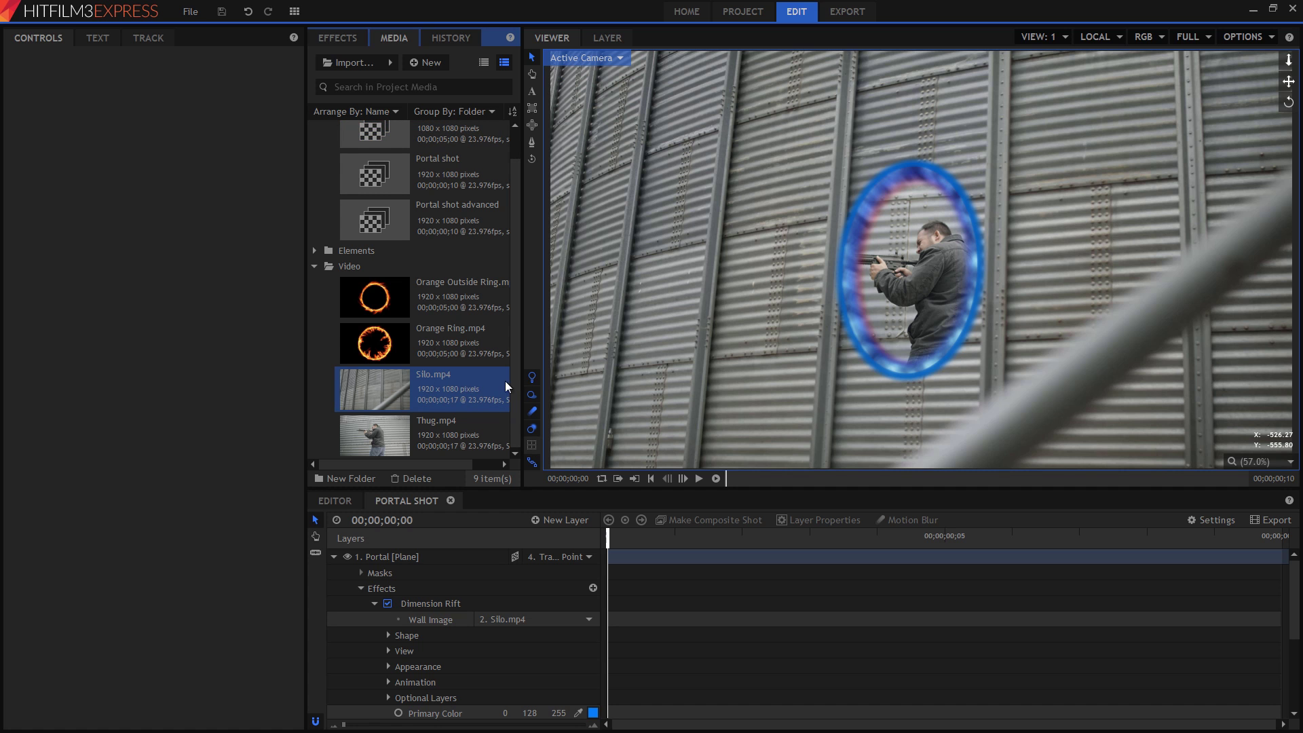
right_click(433, 384)
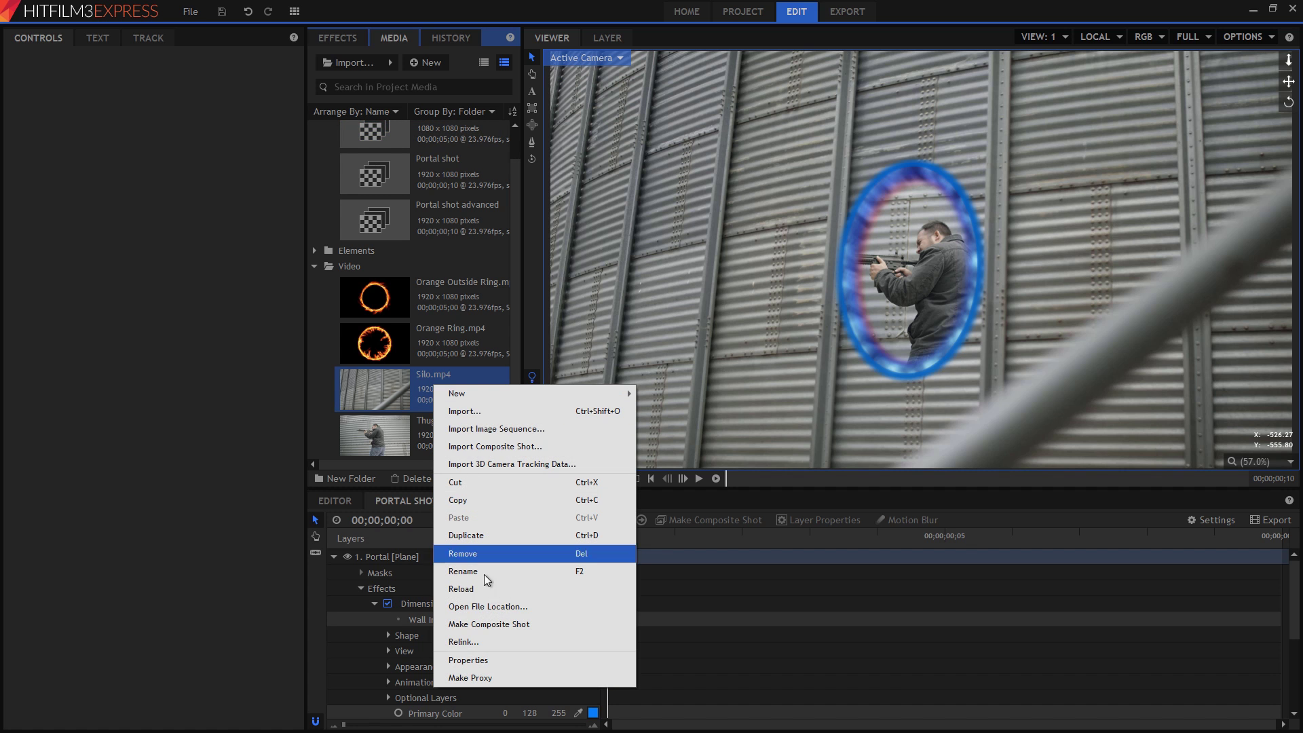
click(557, 625)
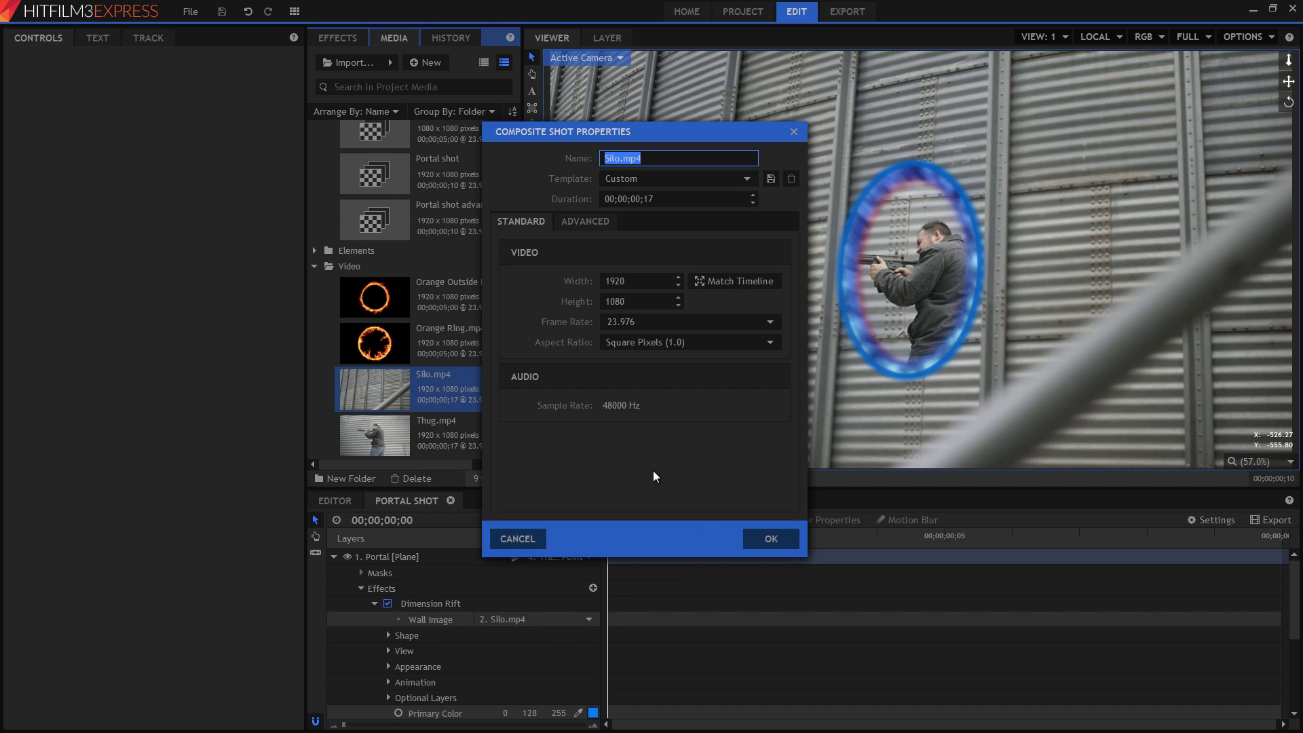
text(Tutorial project)
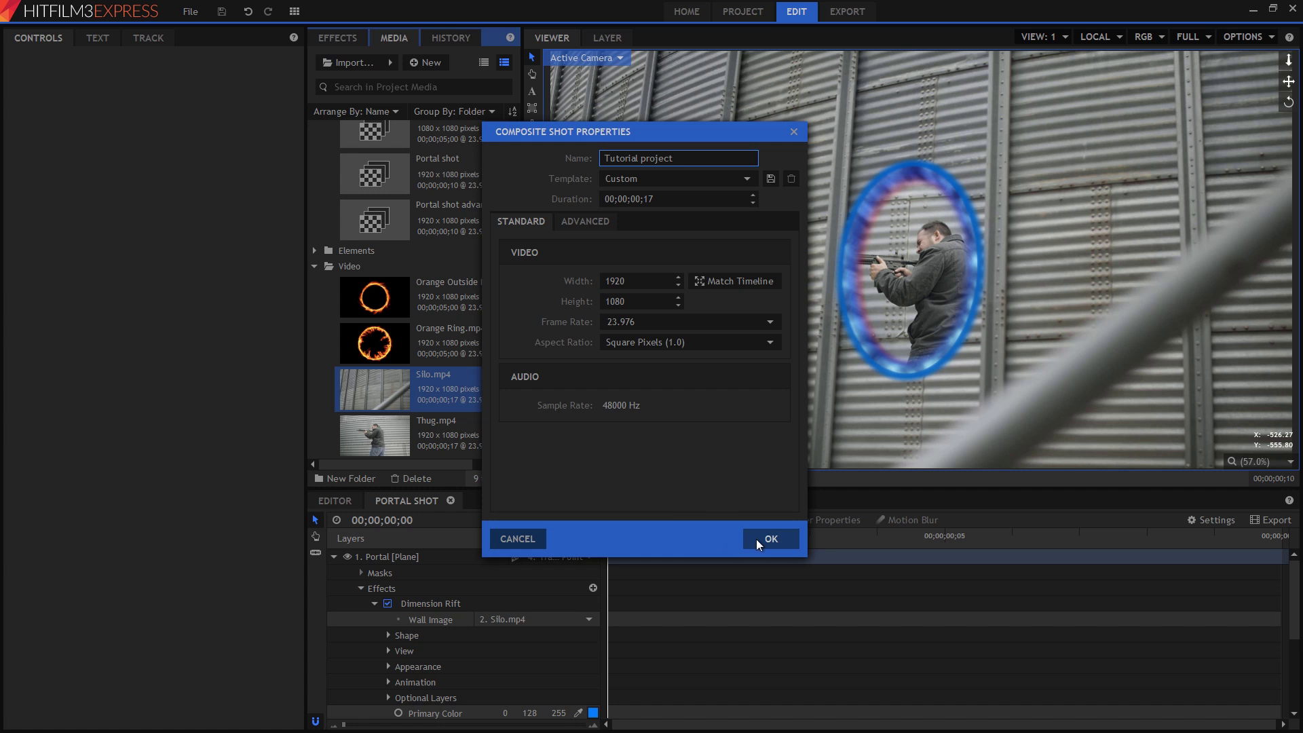
click(796, 540)
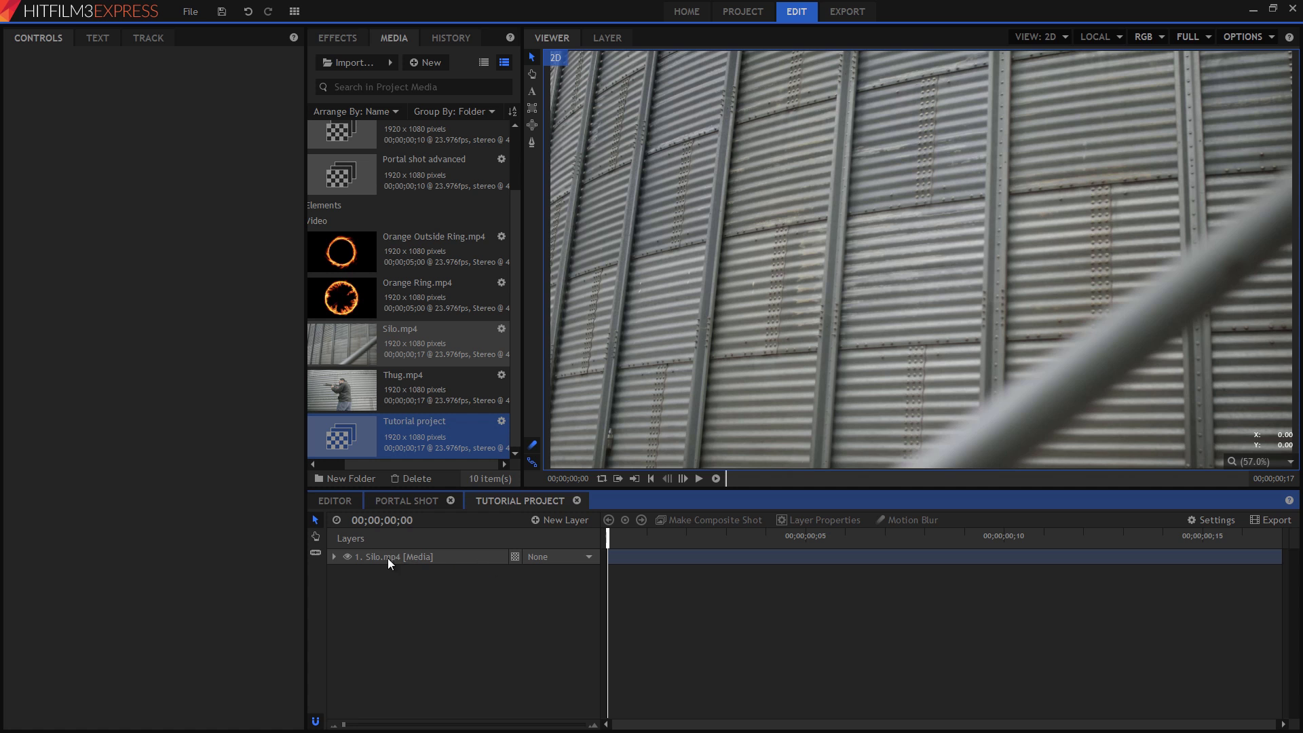
Step: With the Silo.mp4 layer selected, browse effect categories such as Grunge, Generate, Color Grading and Color Correction
click(429, 557)
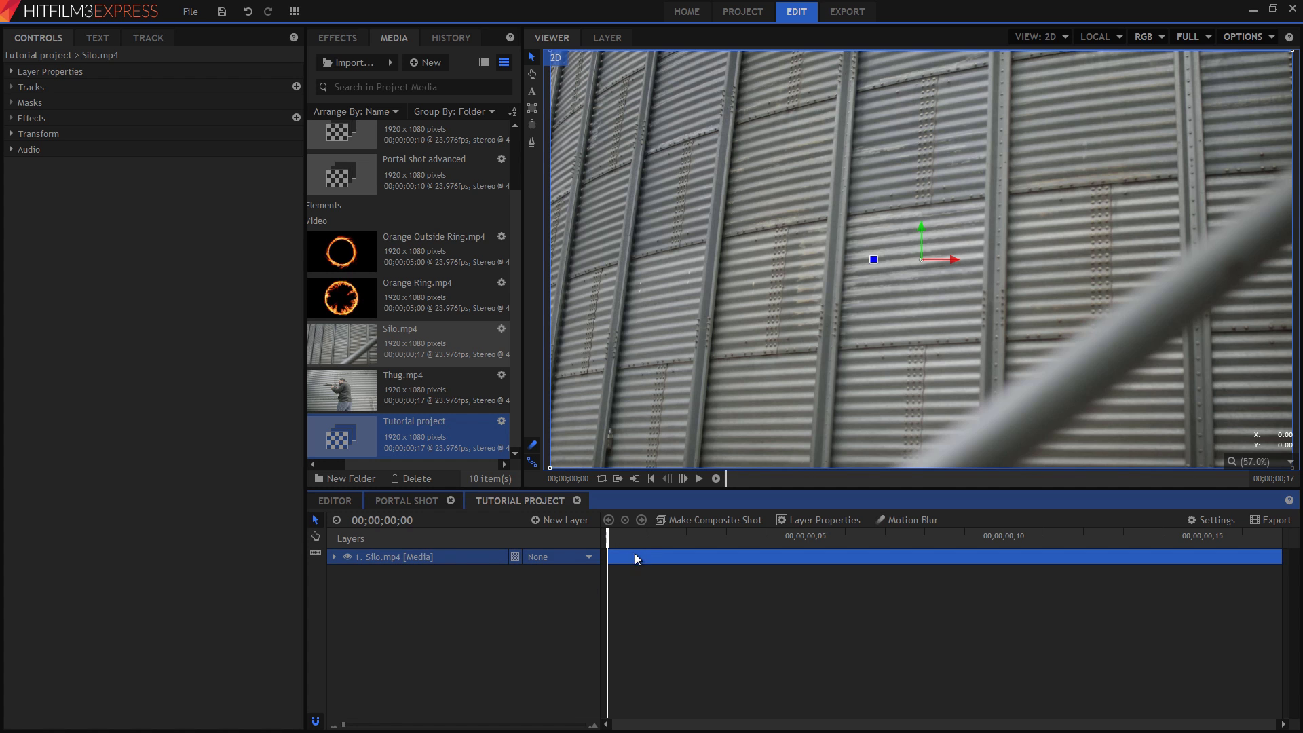
click(333, 38)
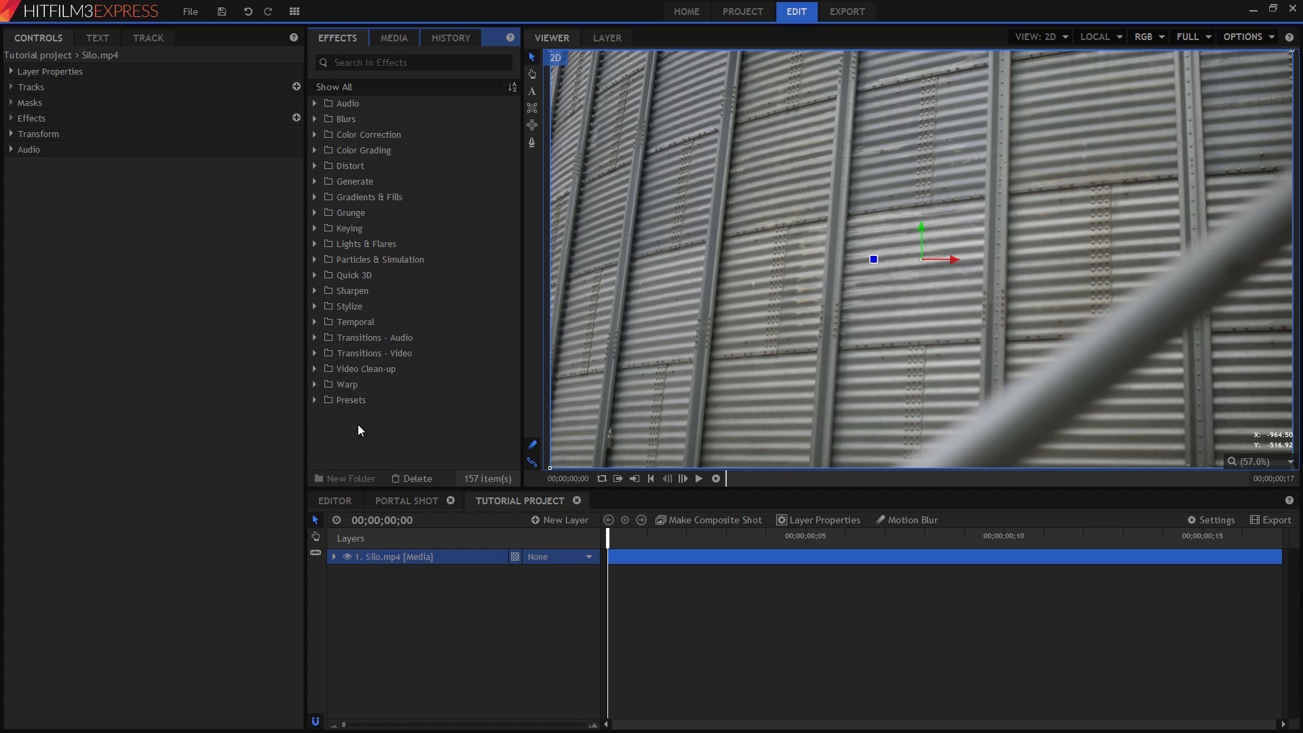
click(312, 212)
click(312, 211)
click(314, 182)
click(315, 182)
click(315, 150)
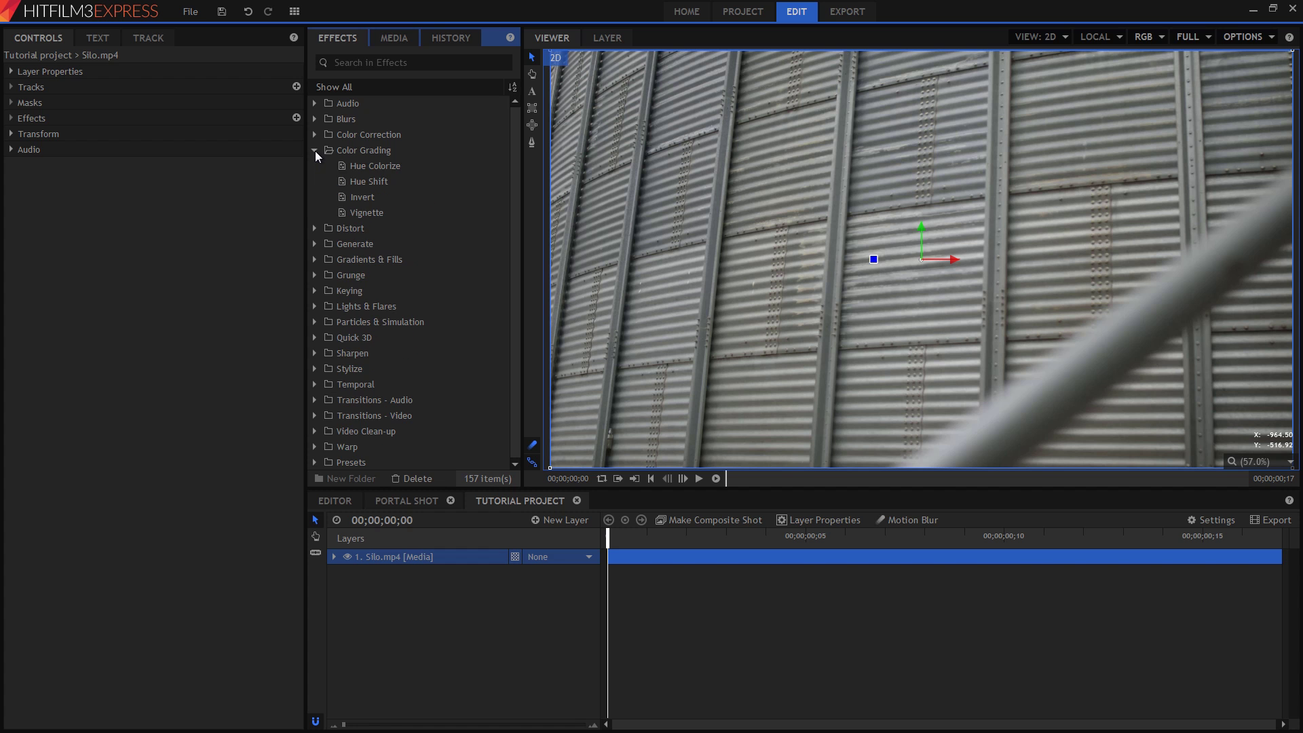
click(315, 151)
click(315, 135)
click(314, 135)
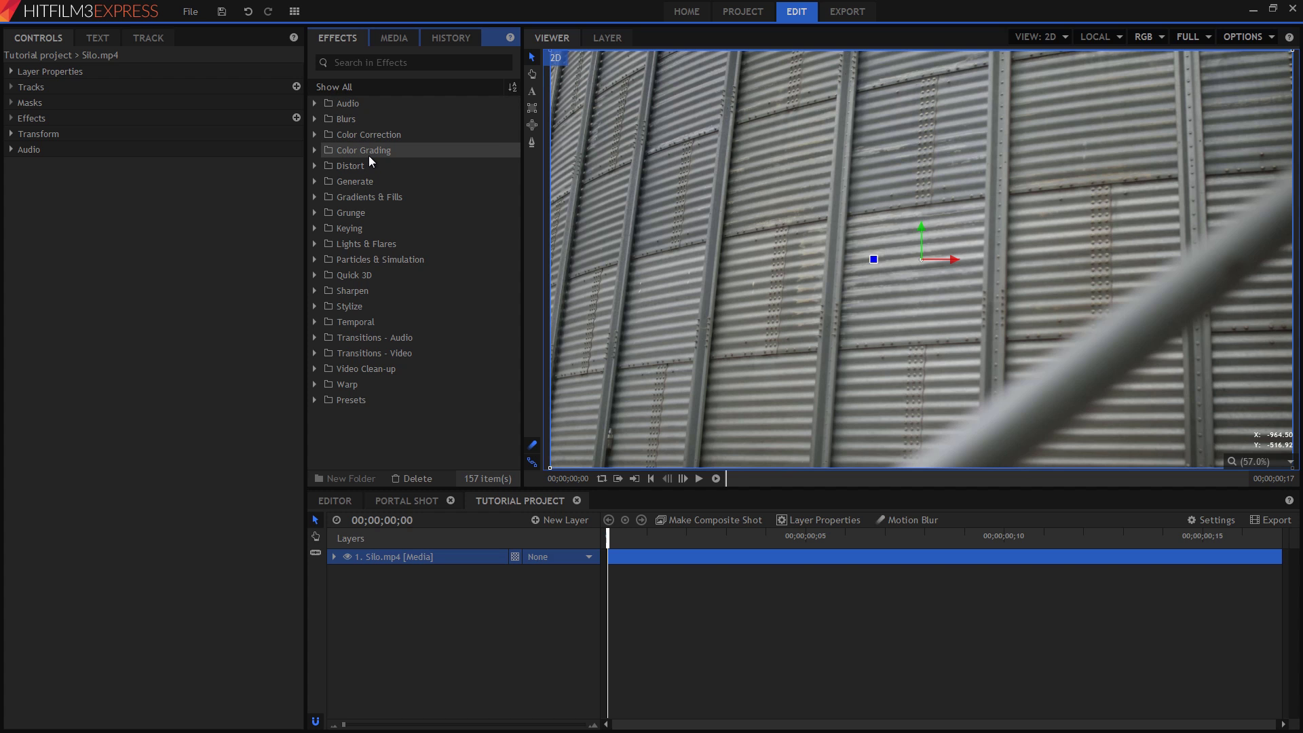
Step: Search the effects library for "rift" and select the Dimension Rift effect
click(373, 64)
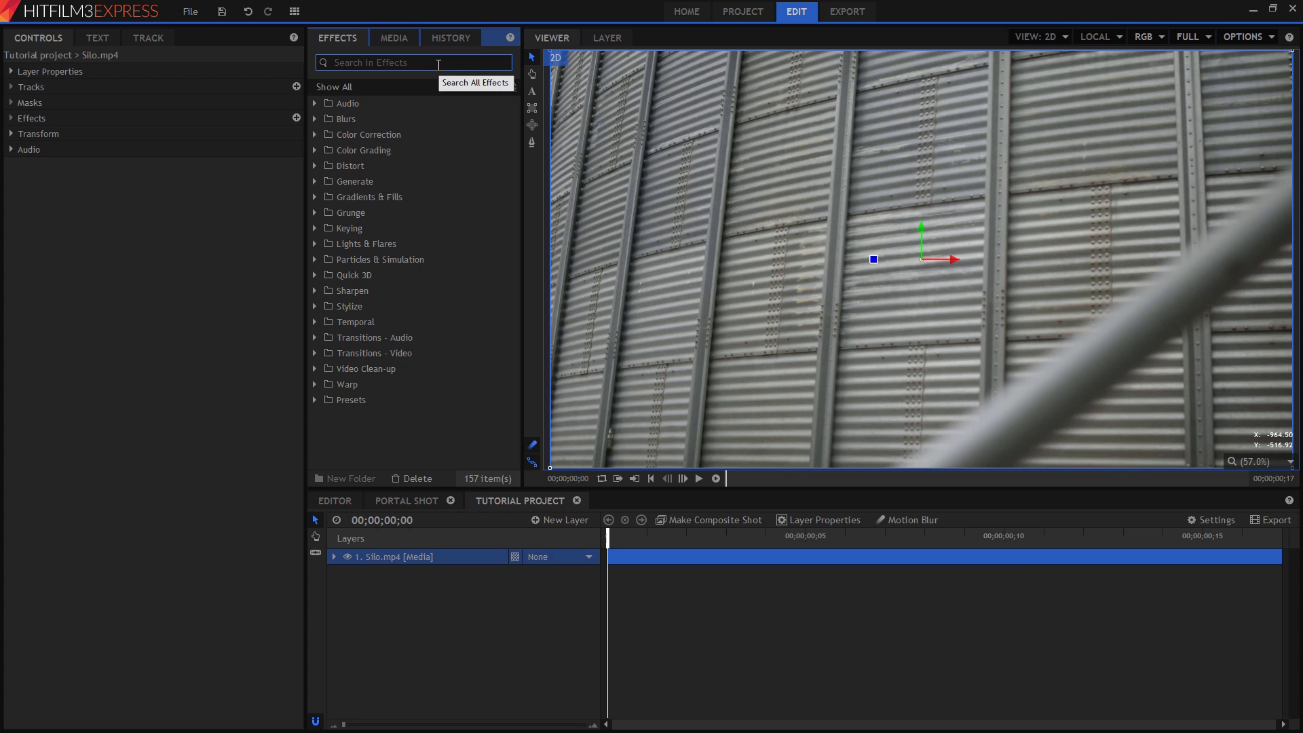
text(rift)
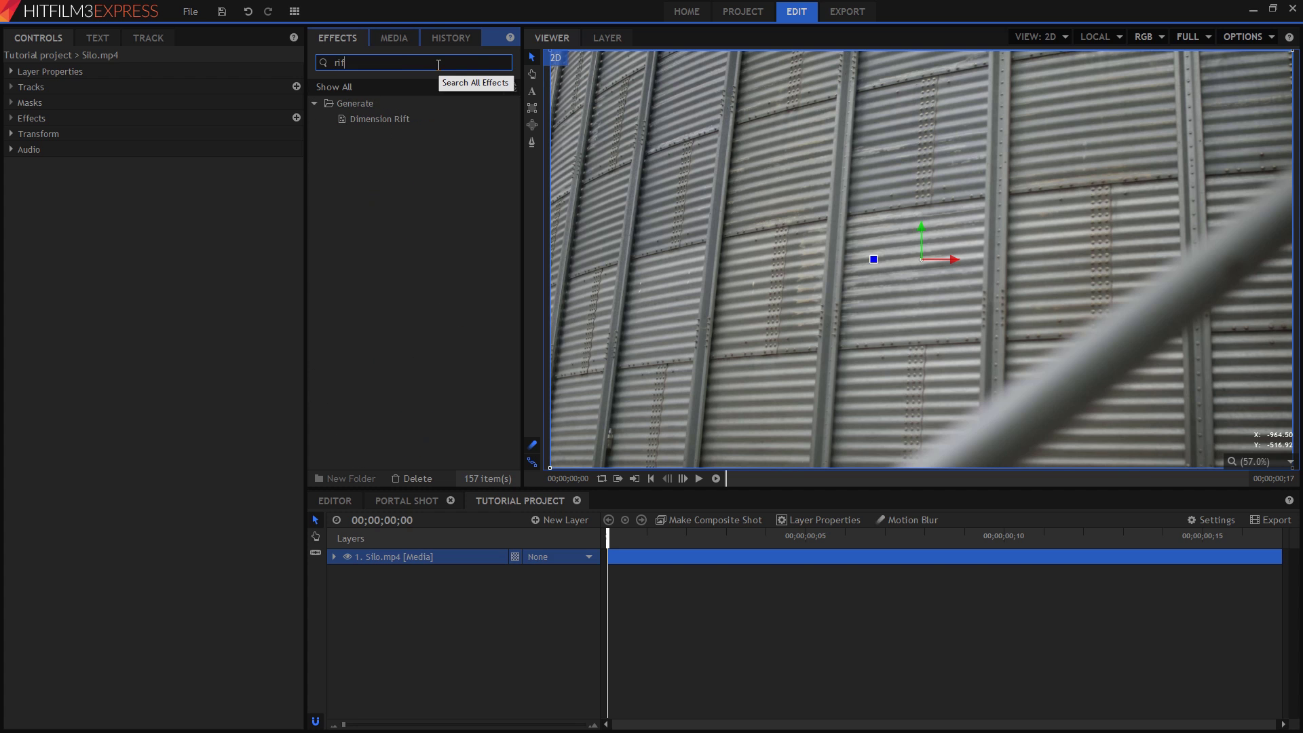
click(413, 122)
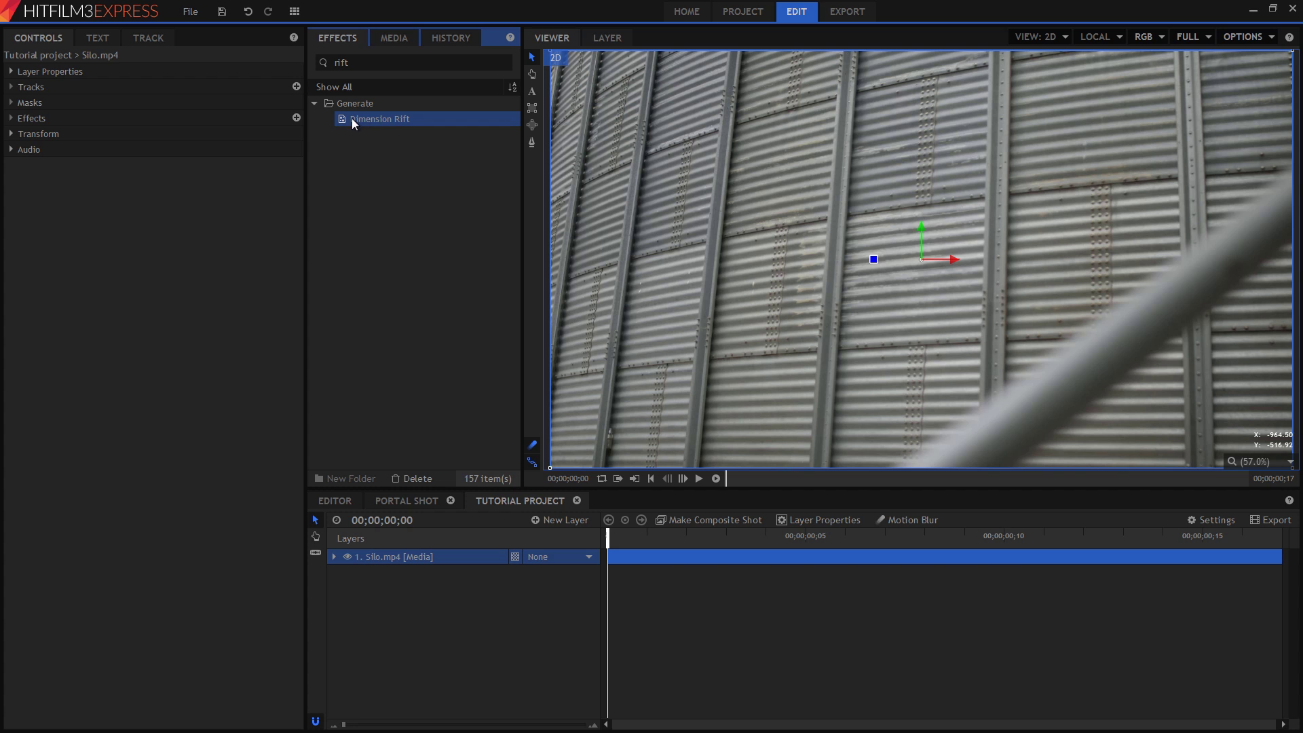
Step: Try the Dimension Rift effect on the Silo.mp4 layer and remove it again
drag(352, 120, 422, 563)
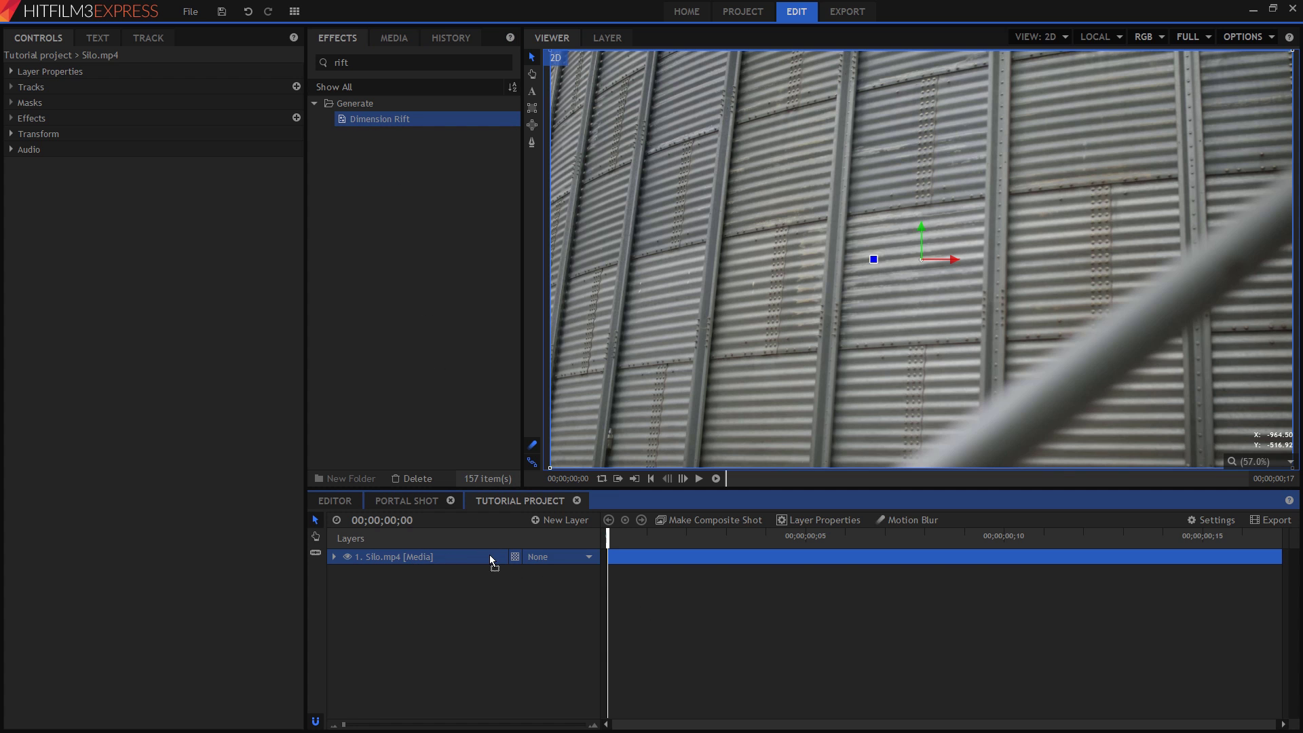
drag(458, 555, 458, 555)
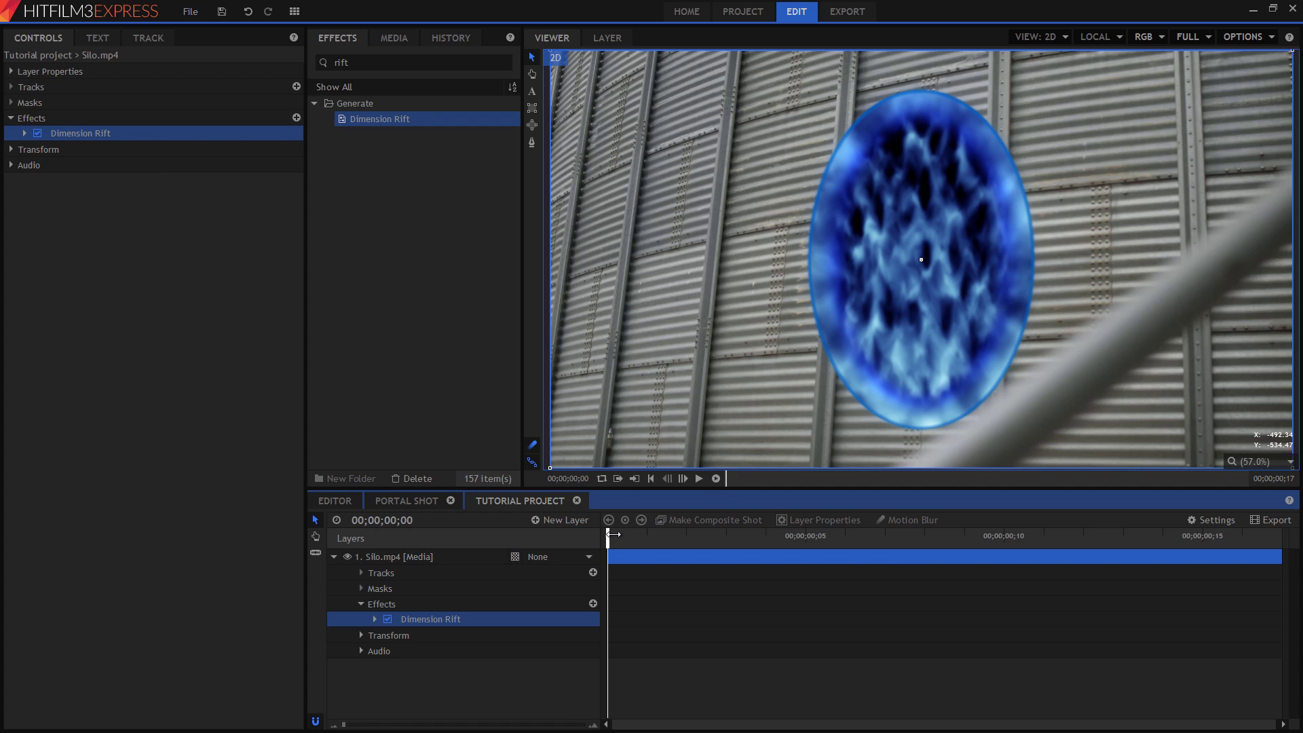
drag(613, 534, 767, 564)
drag(576, 557, 204, 598)
right_click(433, 621)
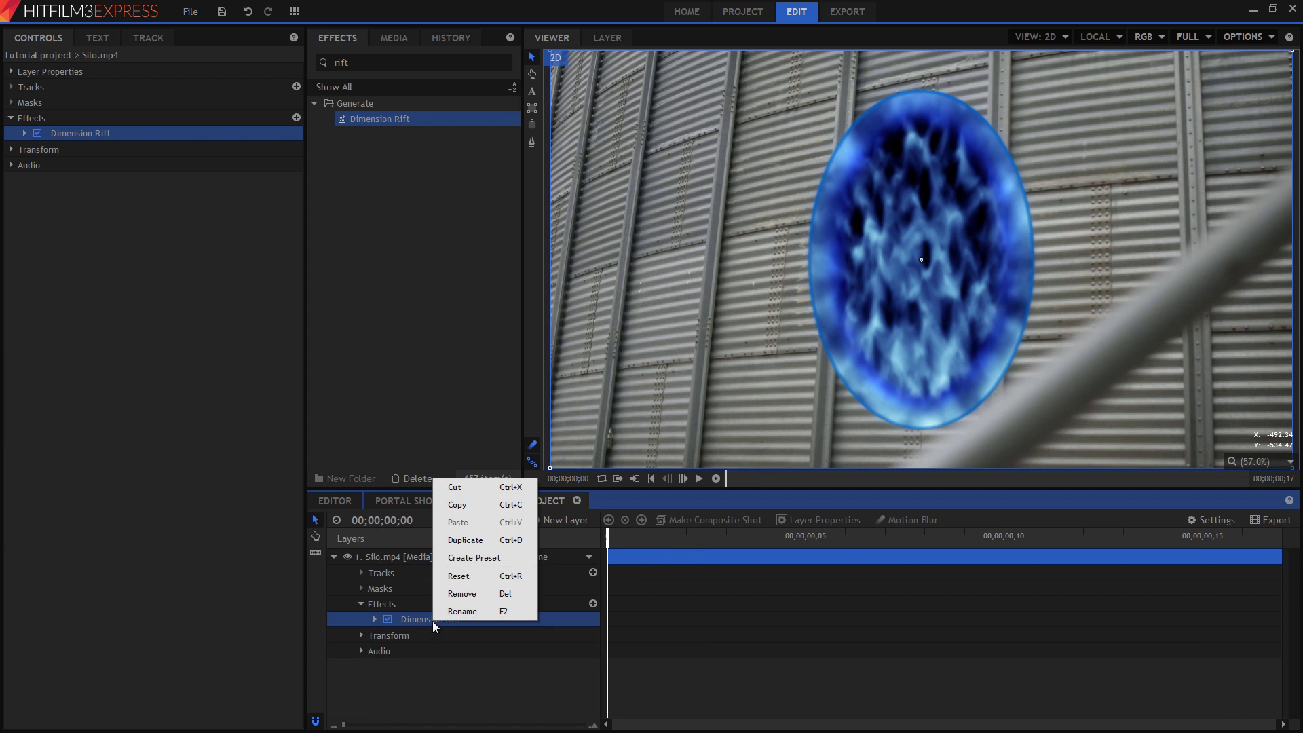
click(470, 595)
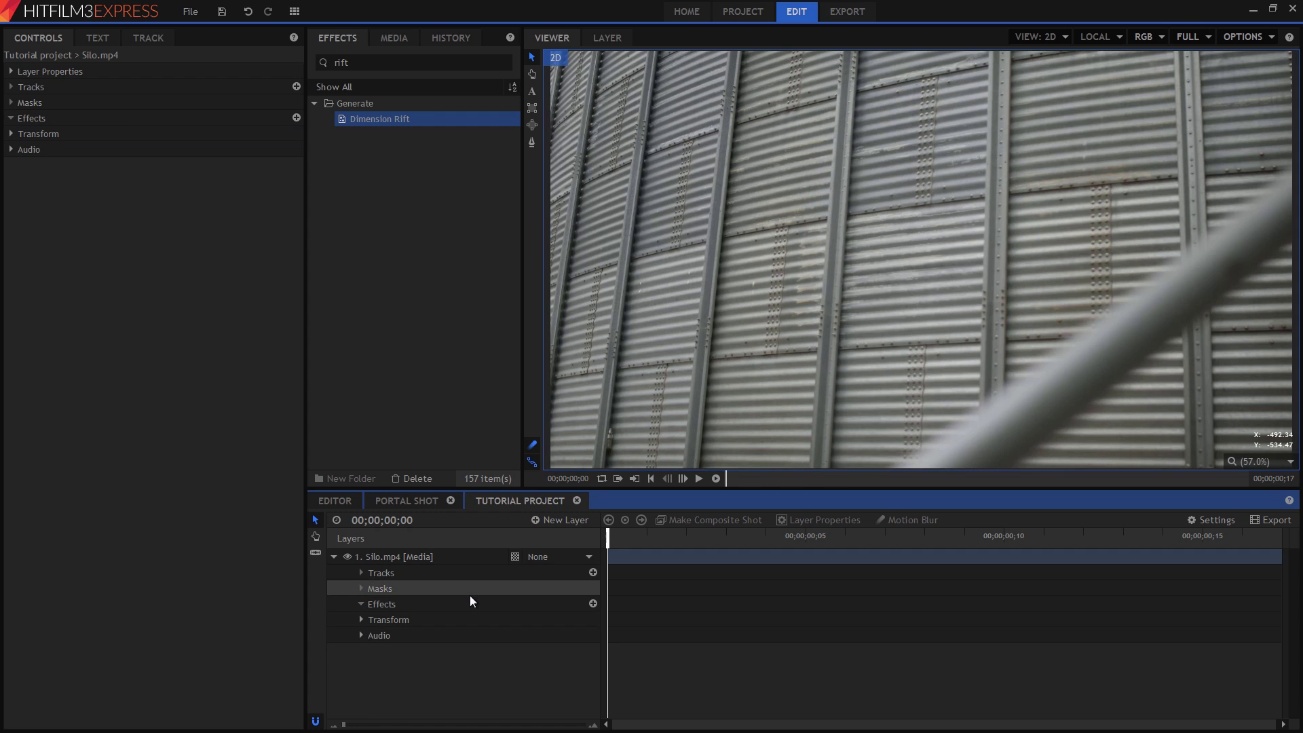
Step: Create a black 1920 x 1080 plane layer named "Portal host" above the Silo.mp4 layer
click(586, 521)
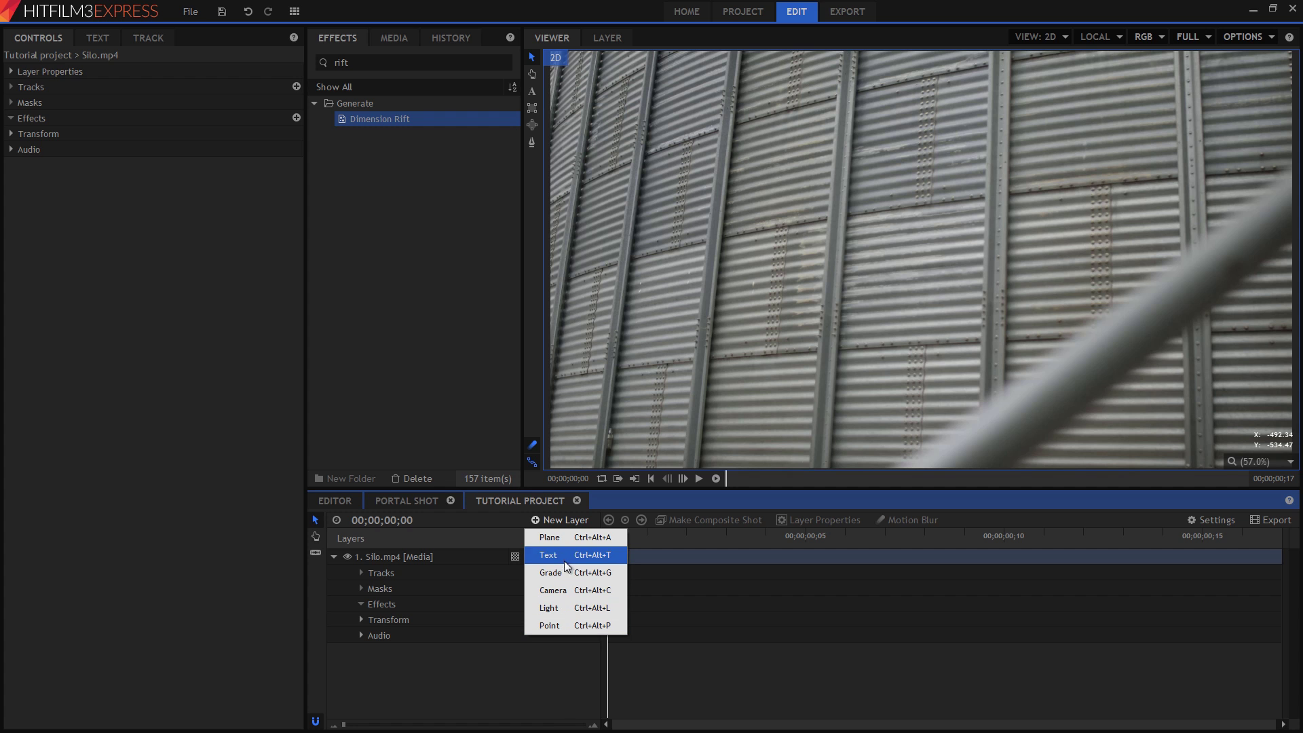
click(572, 540)
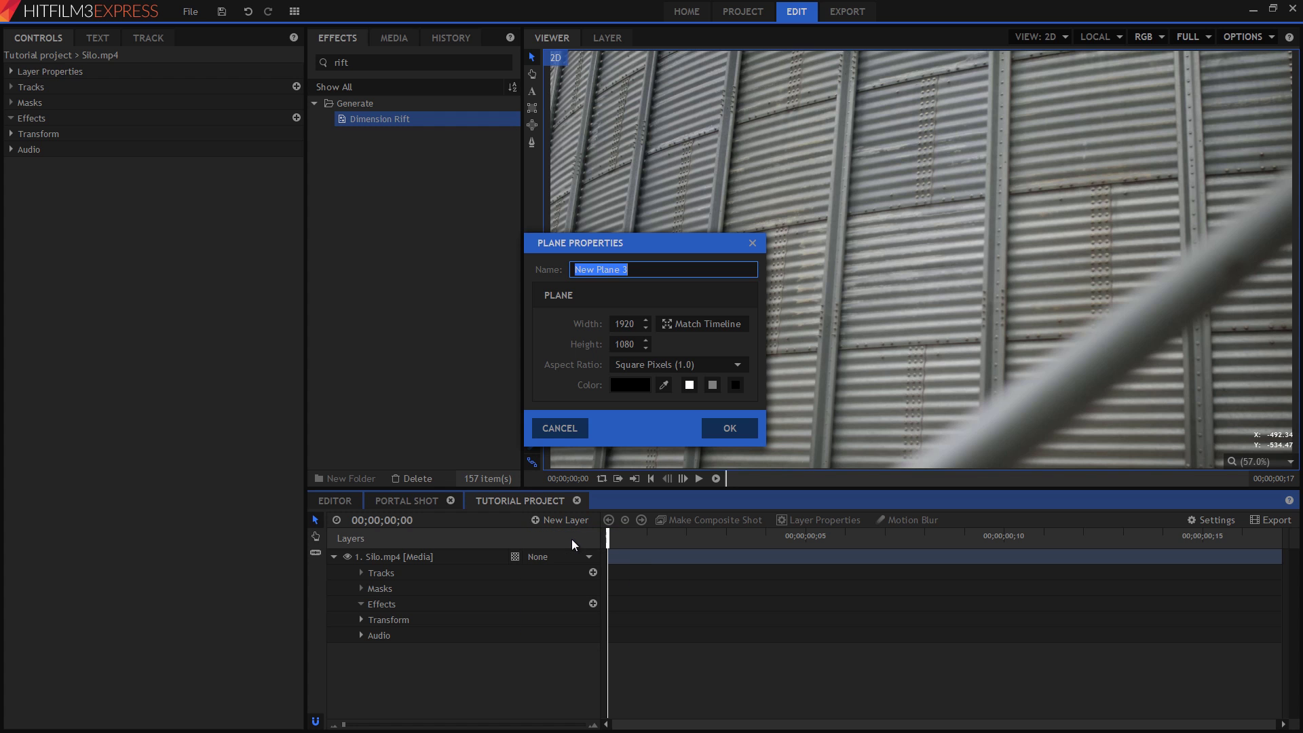
text(Portal hot)
text(t)
click(743, 429)
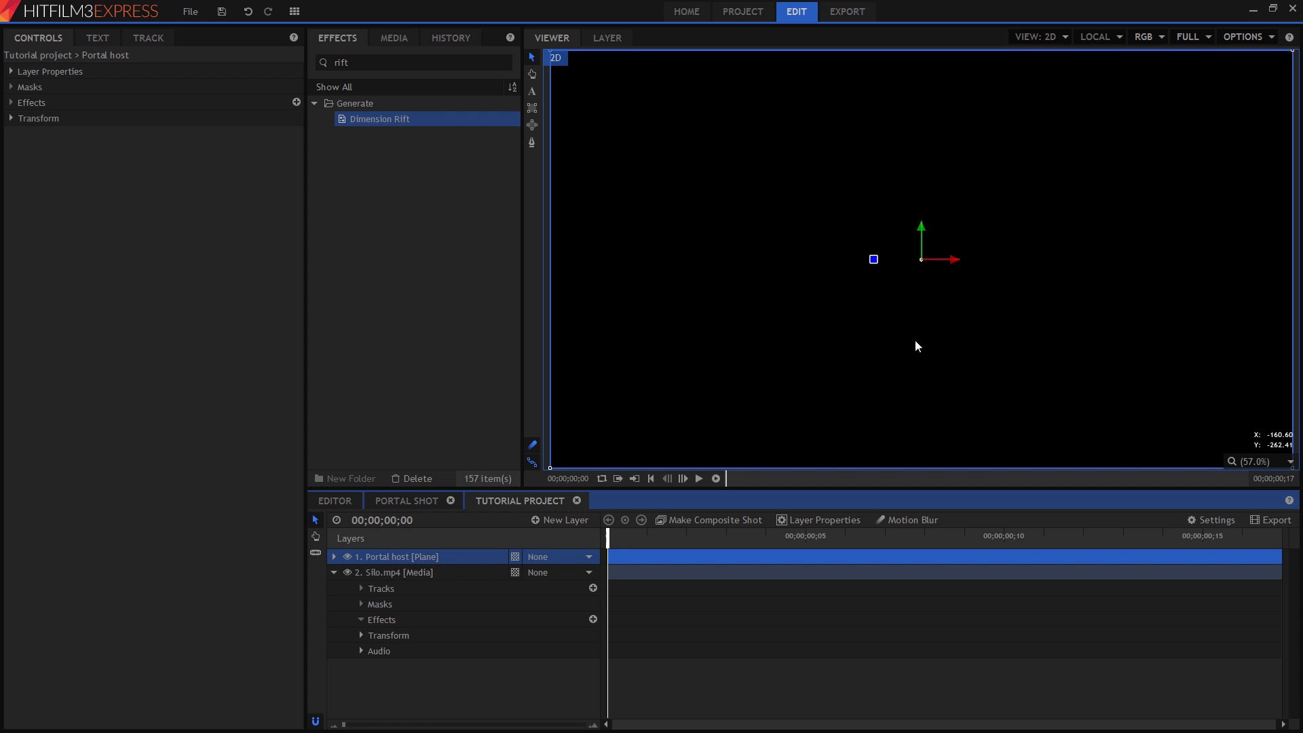
Step: Try moving the Portal host plane down and to the left in the frame, and undo the move
drag(1097, 251, 891, 344)
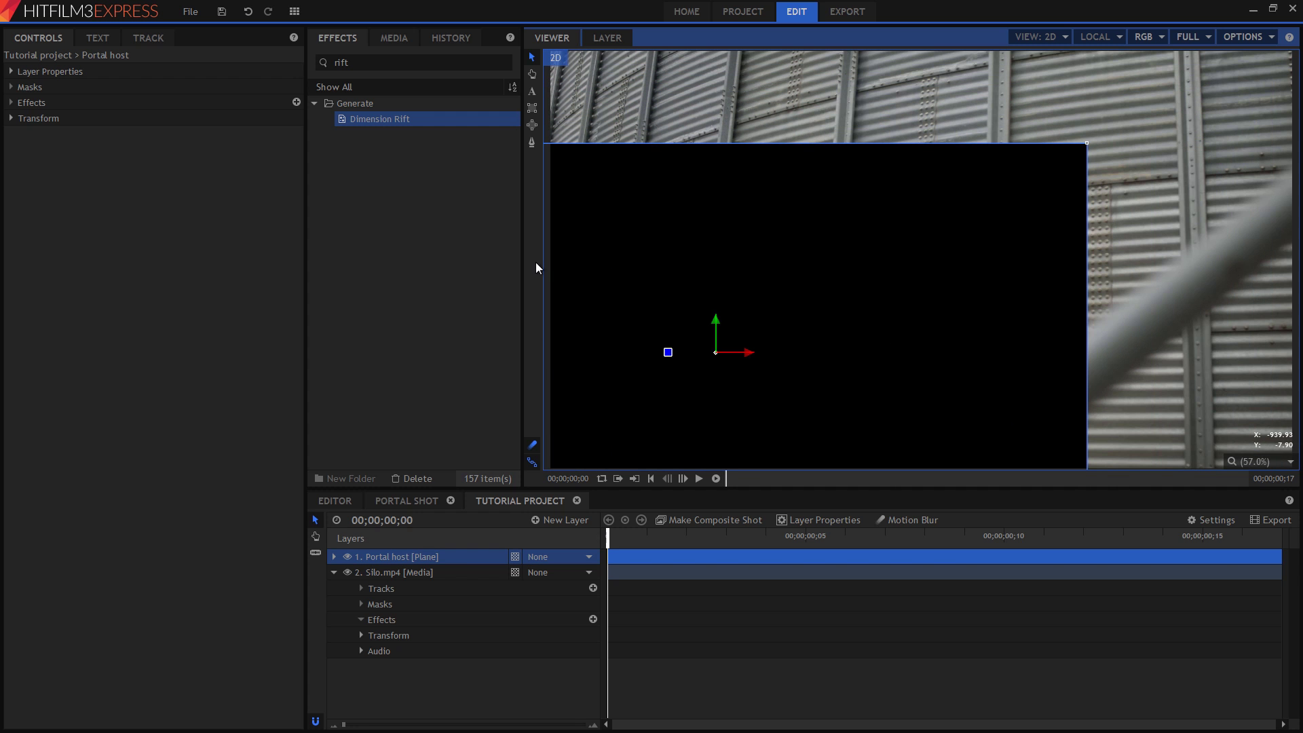
click(249, 12)
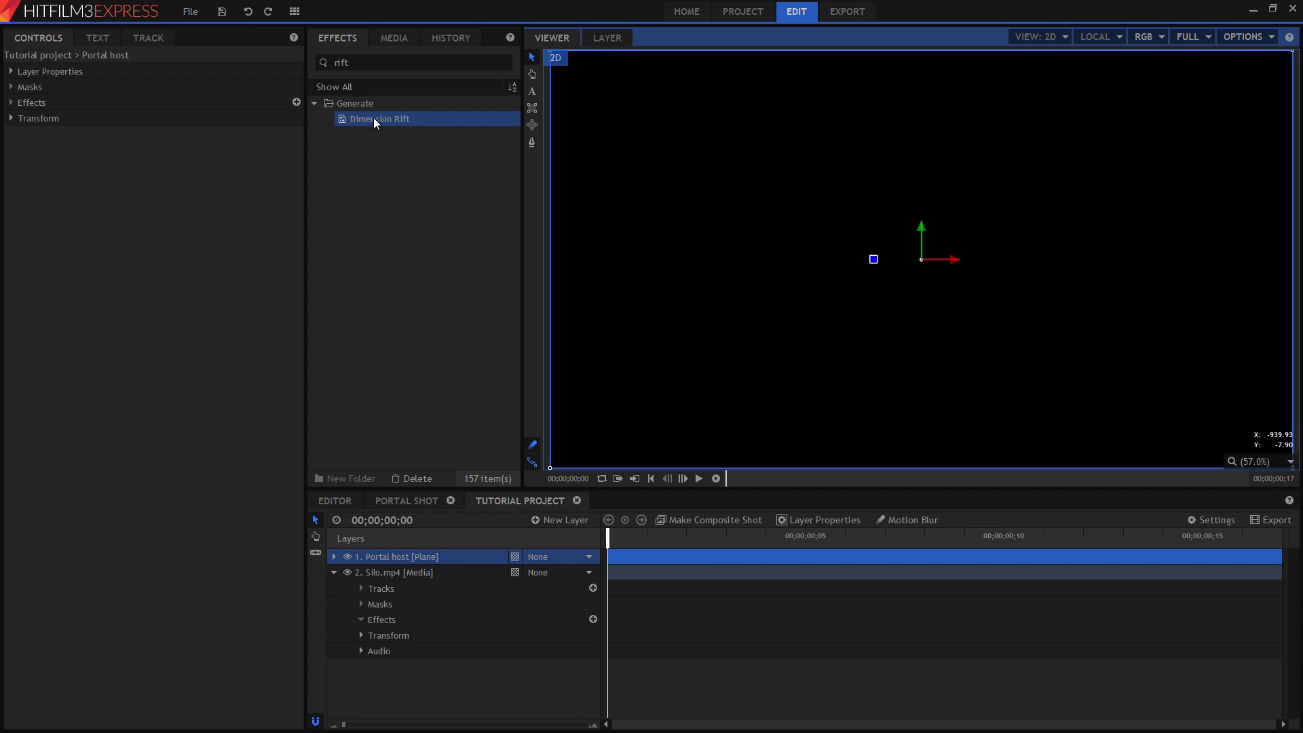
Step: Apply the Dimension Rift effect to the Portal host plane layer
drag(374, 117, 431, 577)
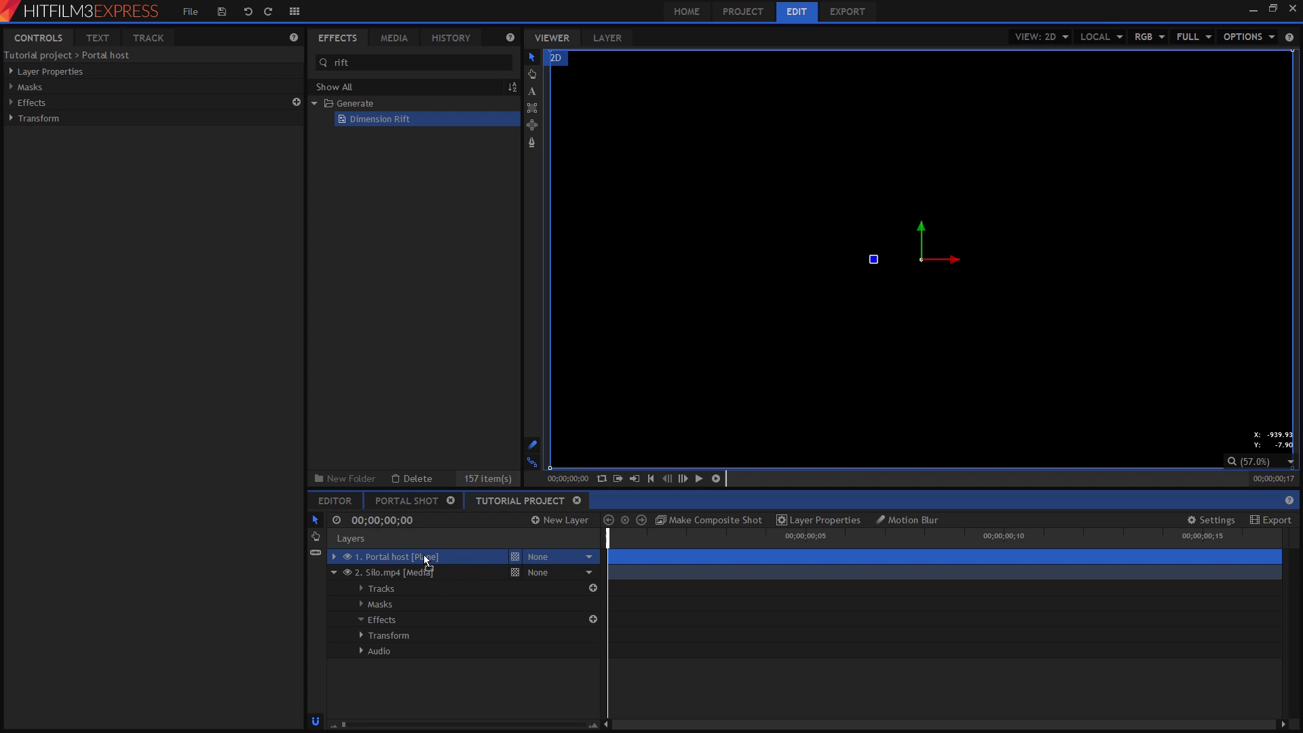
drag(424, 555, 424, 555)
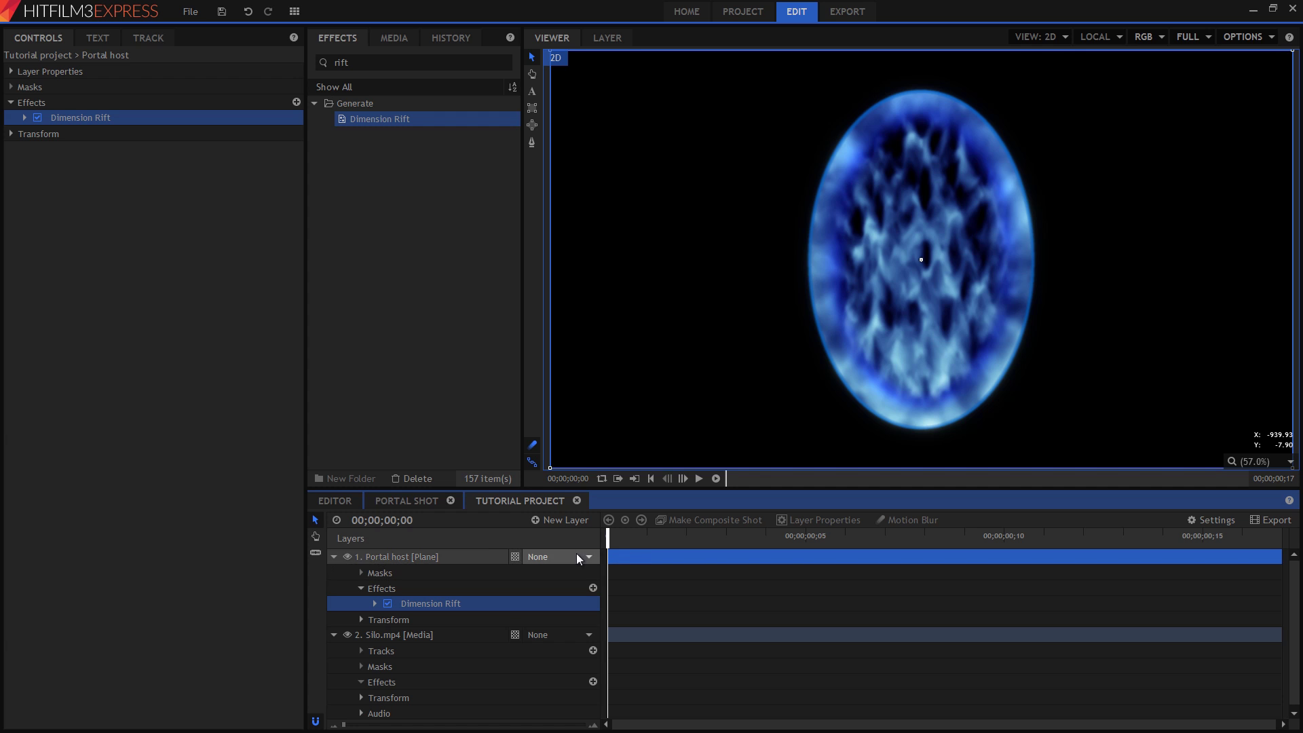
click(335, 558)
click(335, 558)
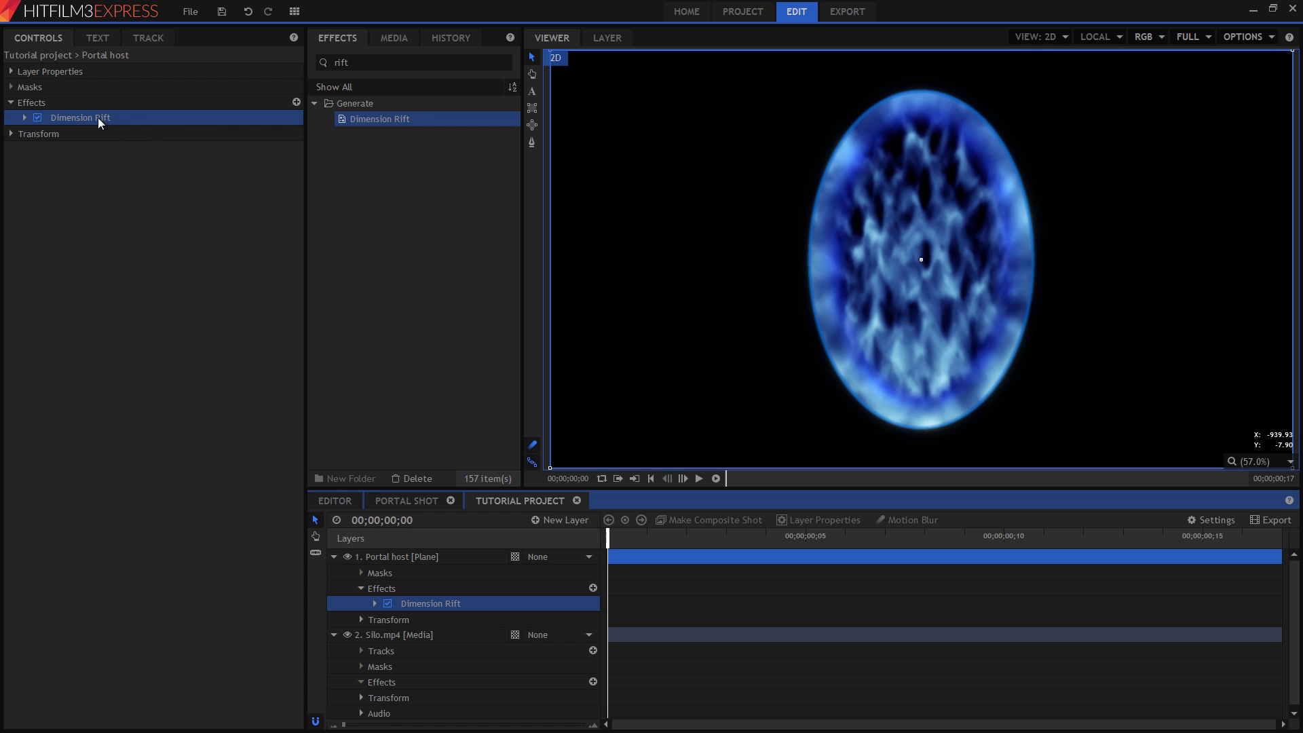
Step: Expand the Dimension Rift effect's properties in the Portal host layer's controls
click(26, 103)
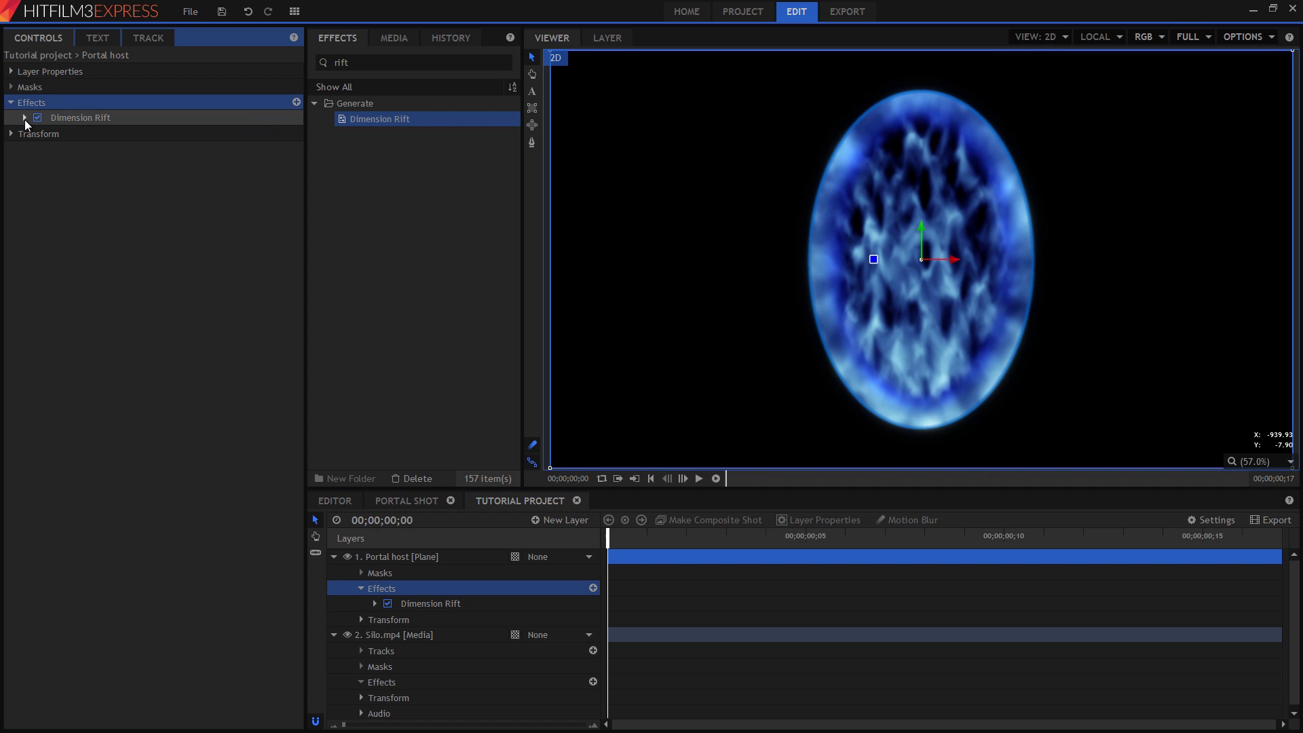
click(76, 120)
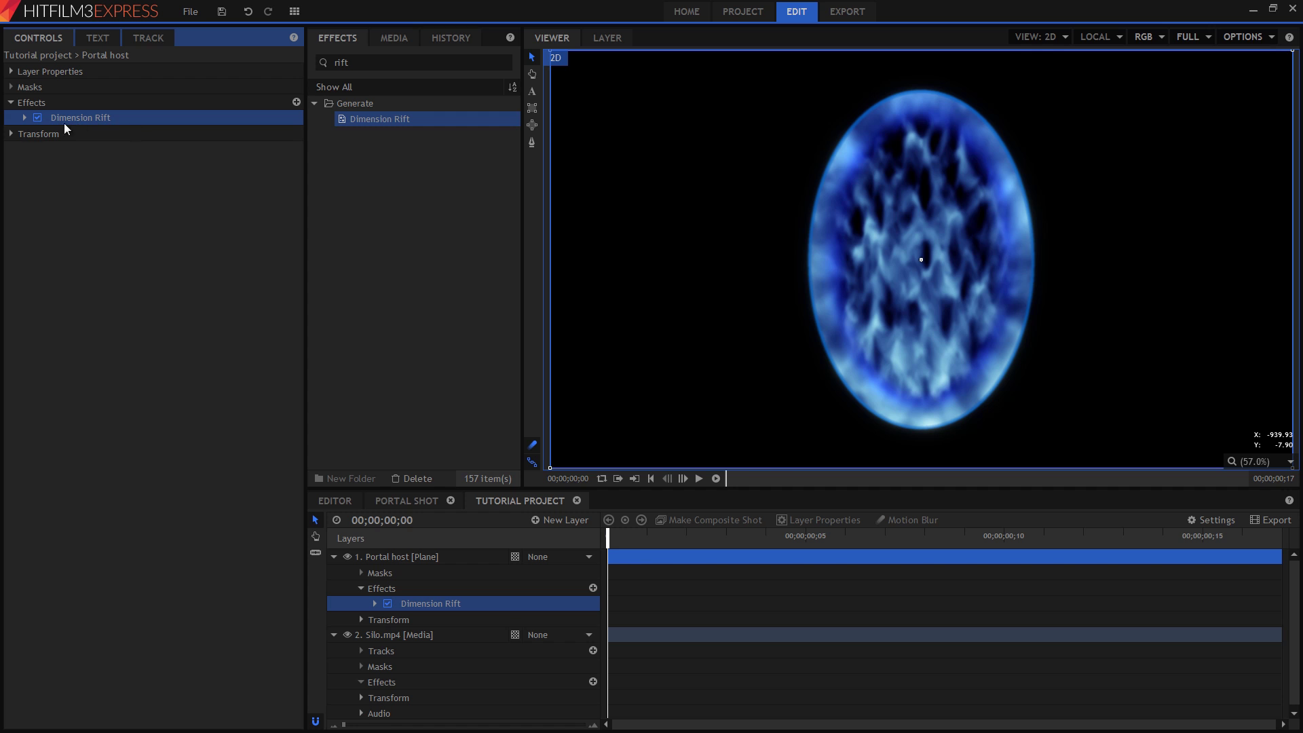
click(24, 118)
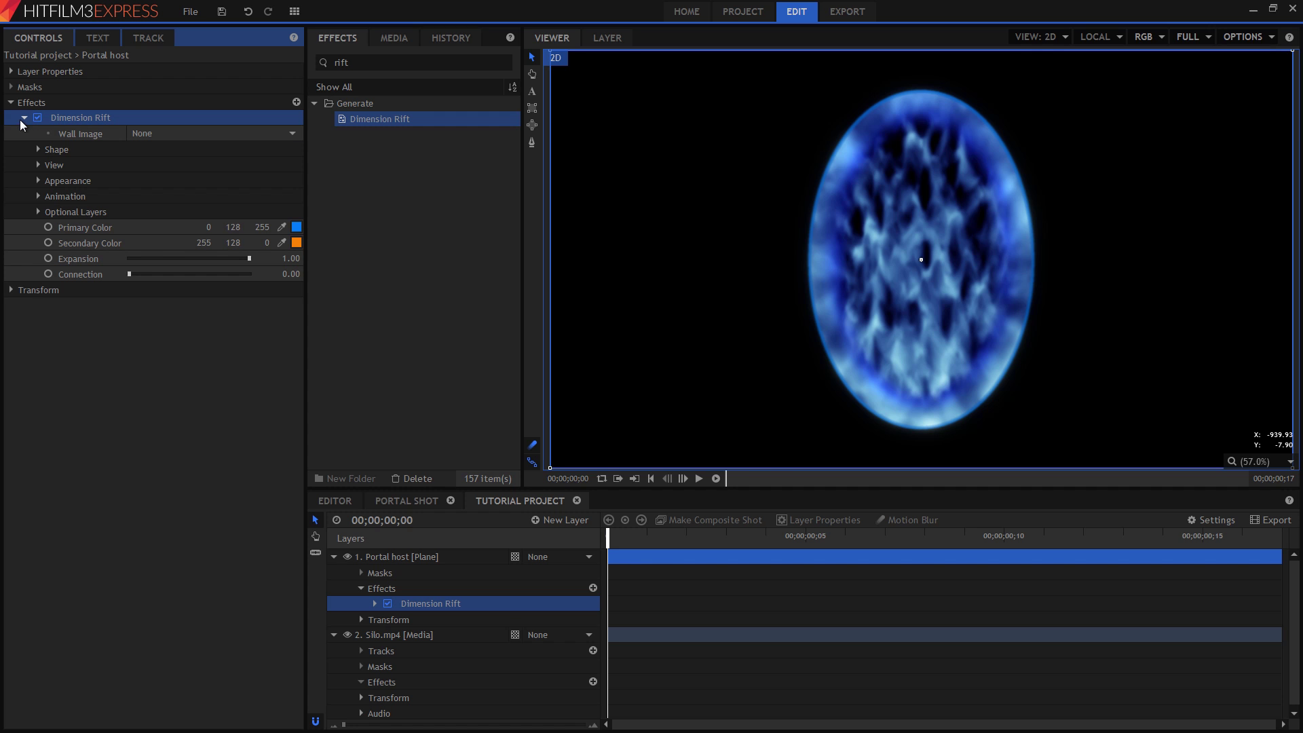
Step: Set the Dimension Rift wall image to Silo.mp4, and convert the Portal host layer to a 3D plane with an added camera
click(238, 133)
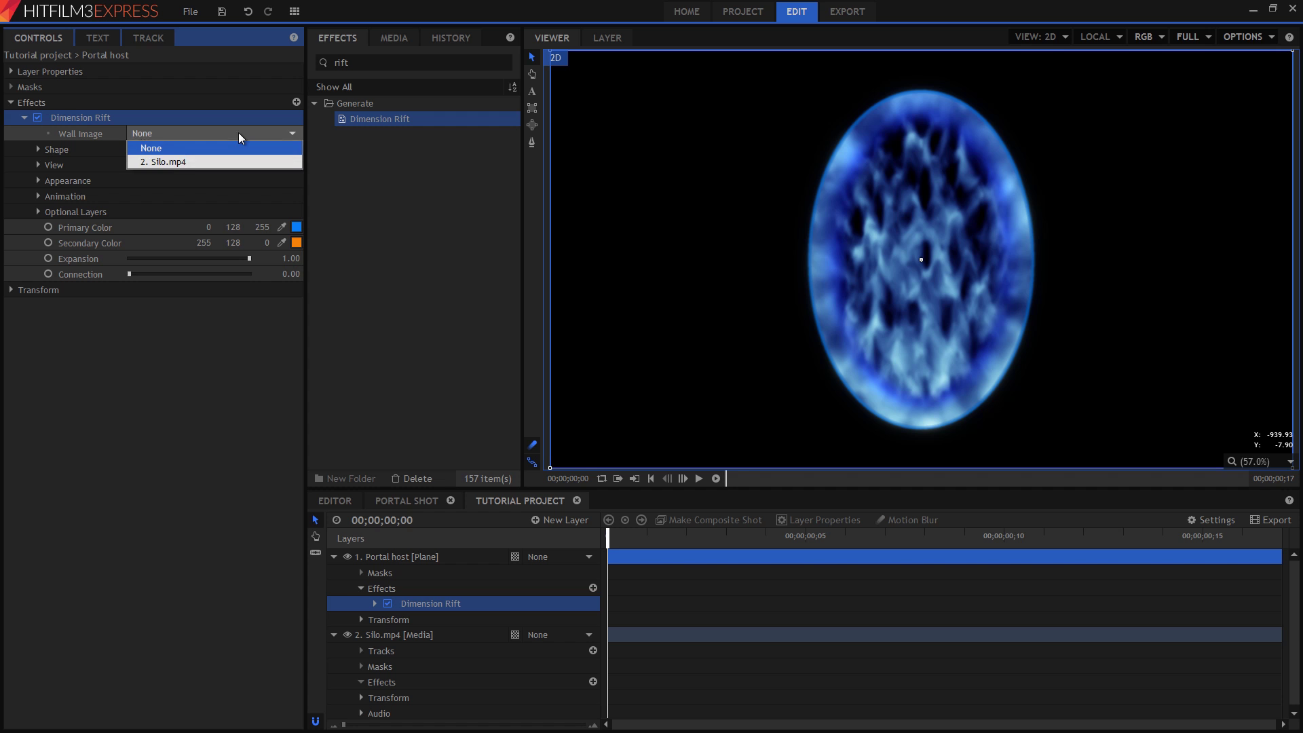
click(193, 163)
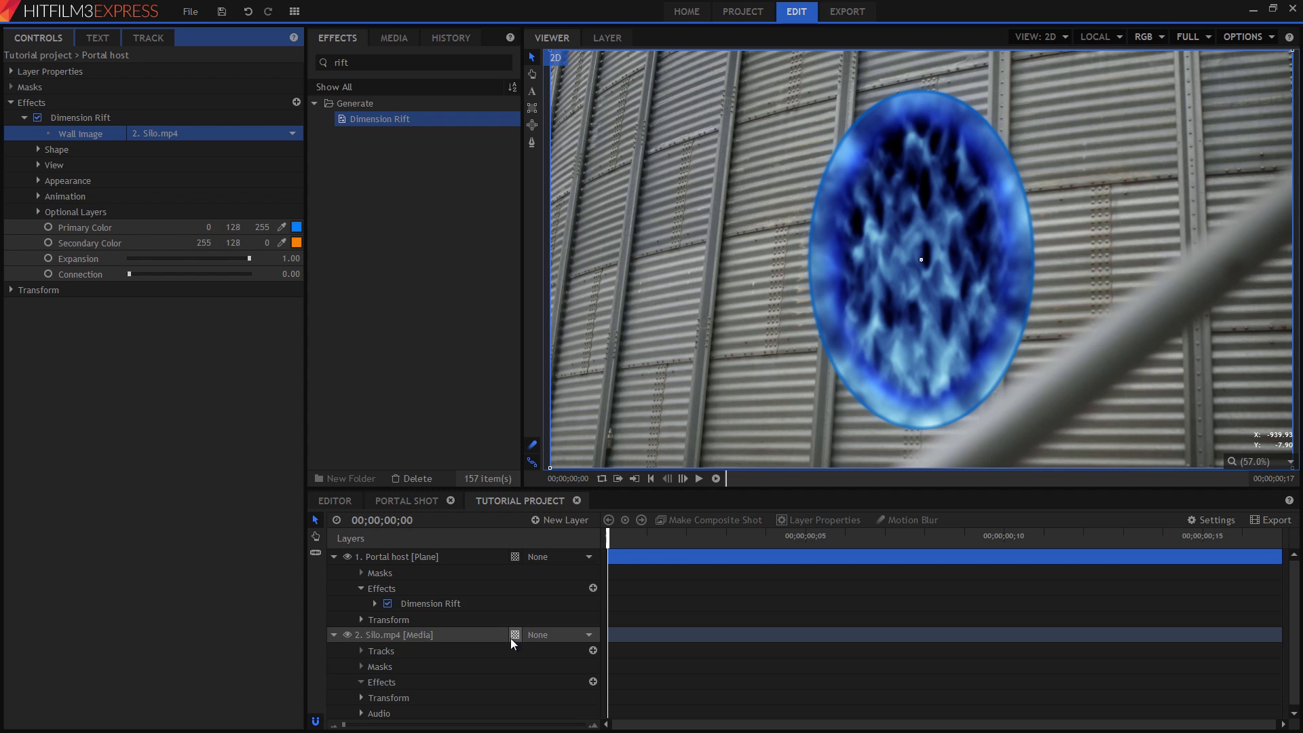
click(514, 558)
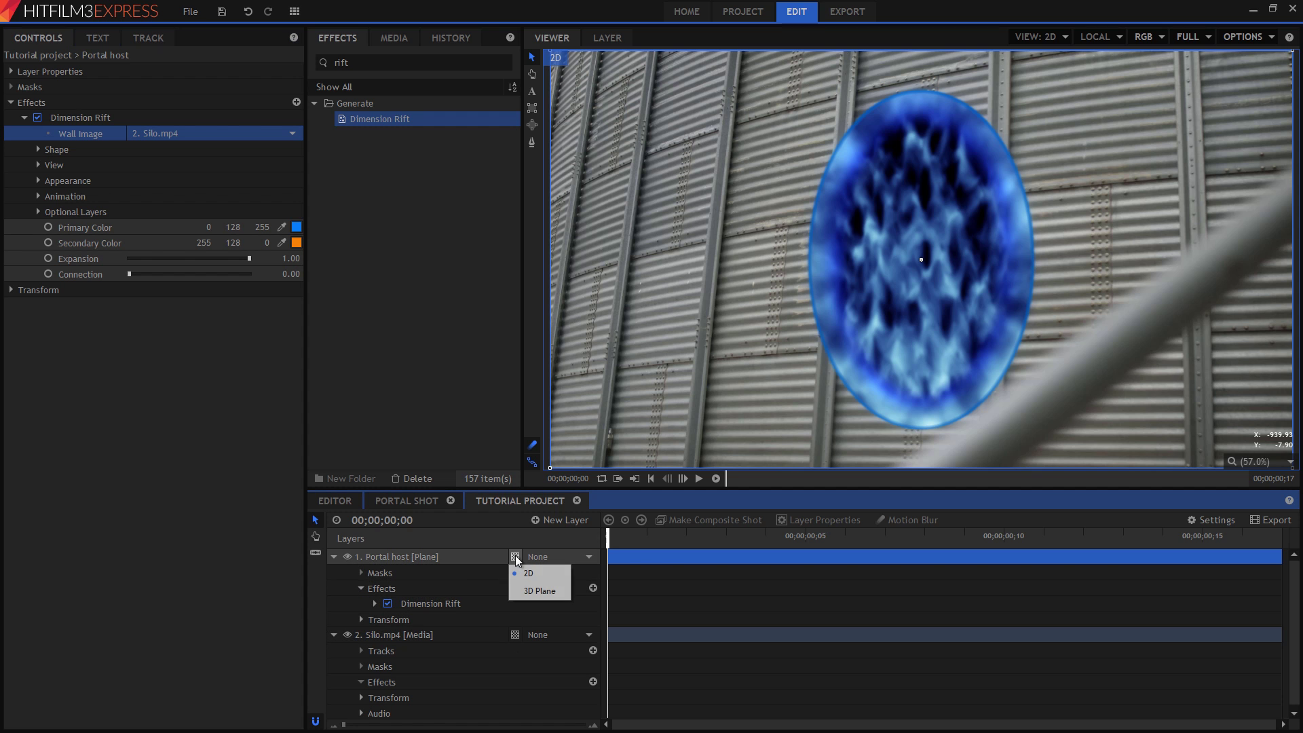
click(554, 596)
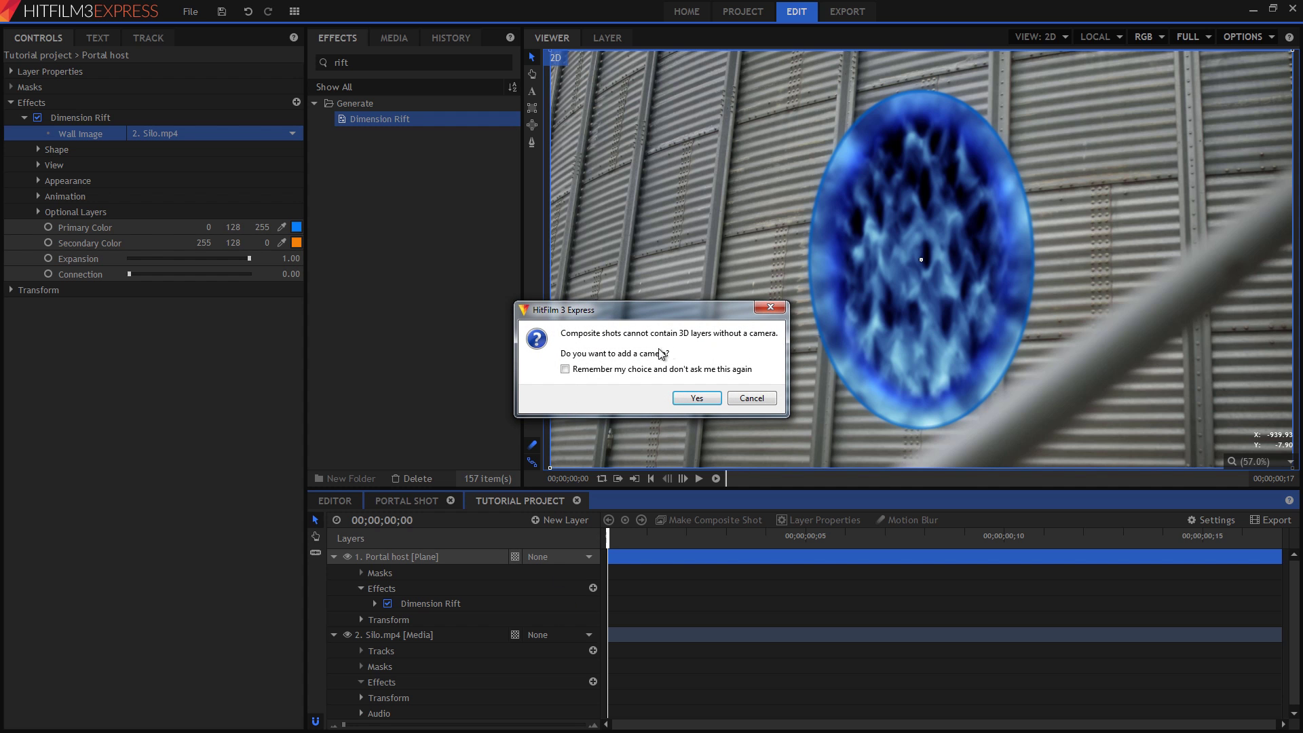
click(683, 398)
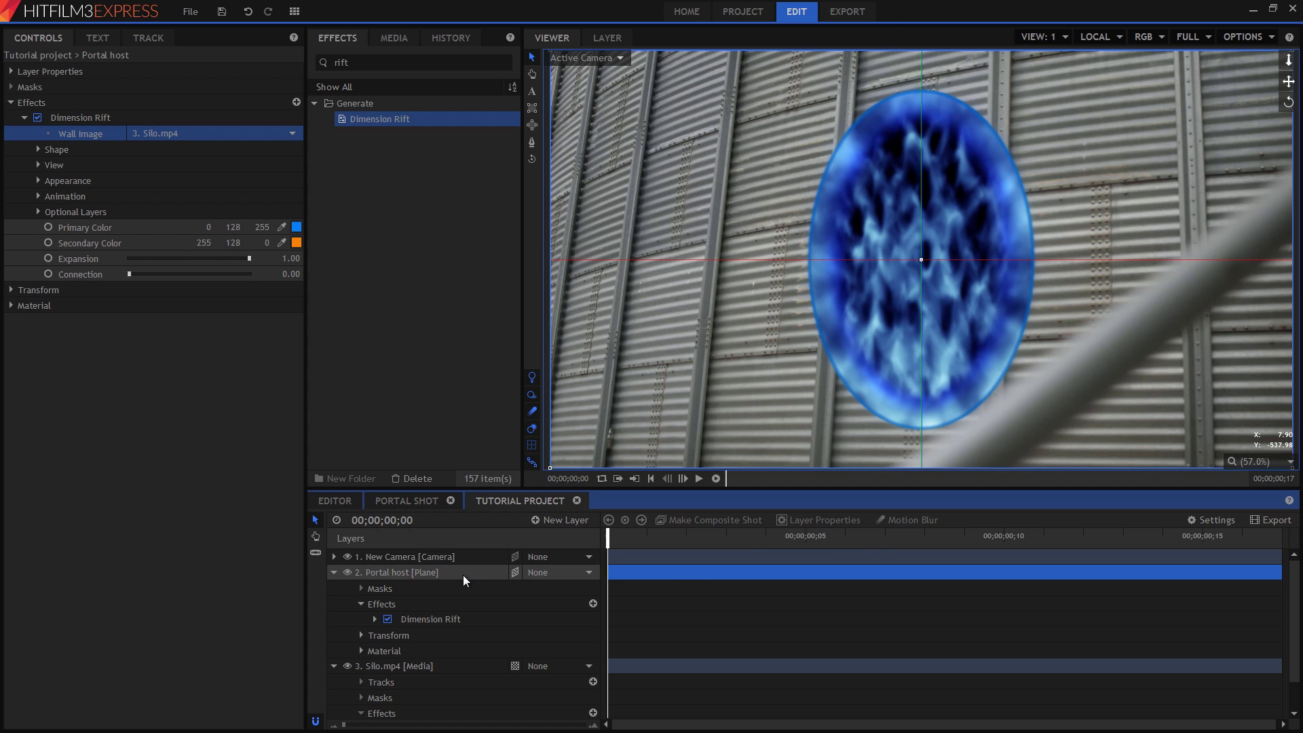
Step: Rotate the Portal host plane to 14° around Y and 2° around Z
click(11, 291)
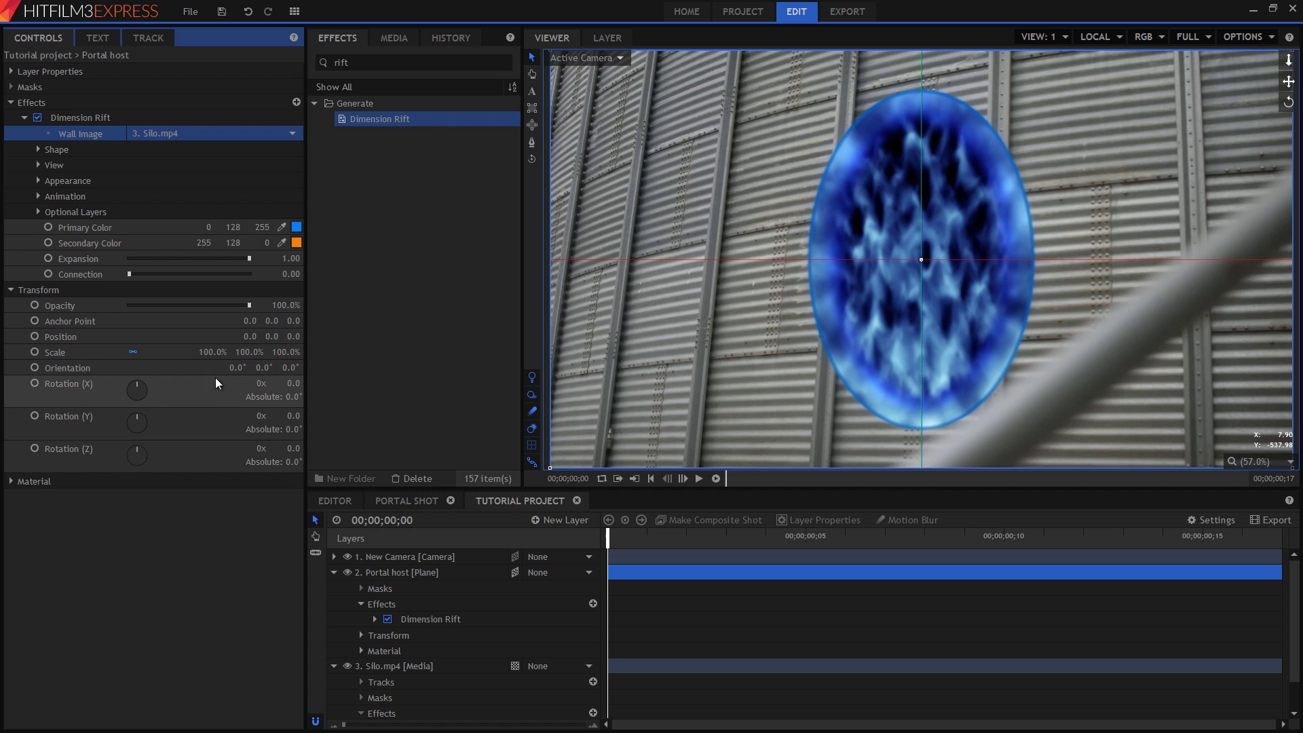
mouse_move(147, 413)
mouse_down()
mouse_move(140, 422)
mouse_move(150, 417)
mouse_move(134, 410)
mouse_move(154, 399)
mouse_move(141, 399)
mouse_move(167, 398)
mouse_move(104, 402)
mouse_move(170, 394)
mouse_move(107, 400)
mouse_move(151, 396)
mouse_up()
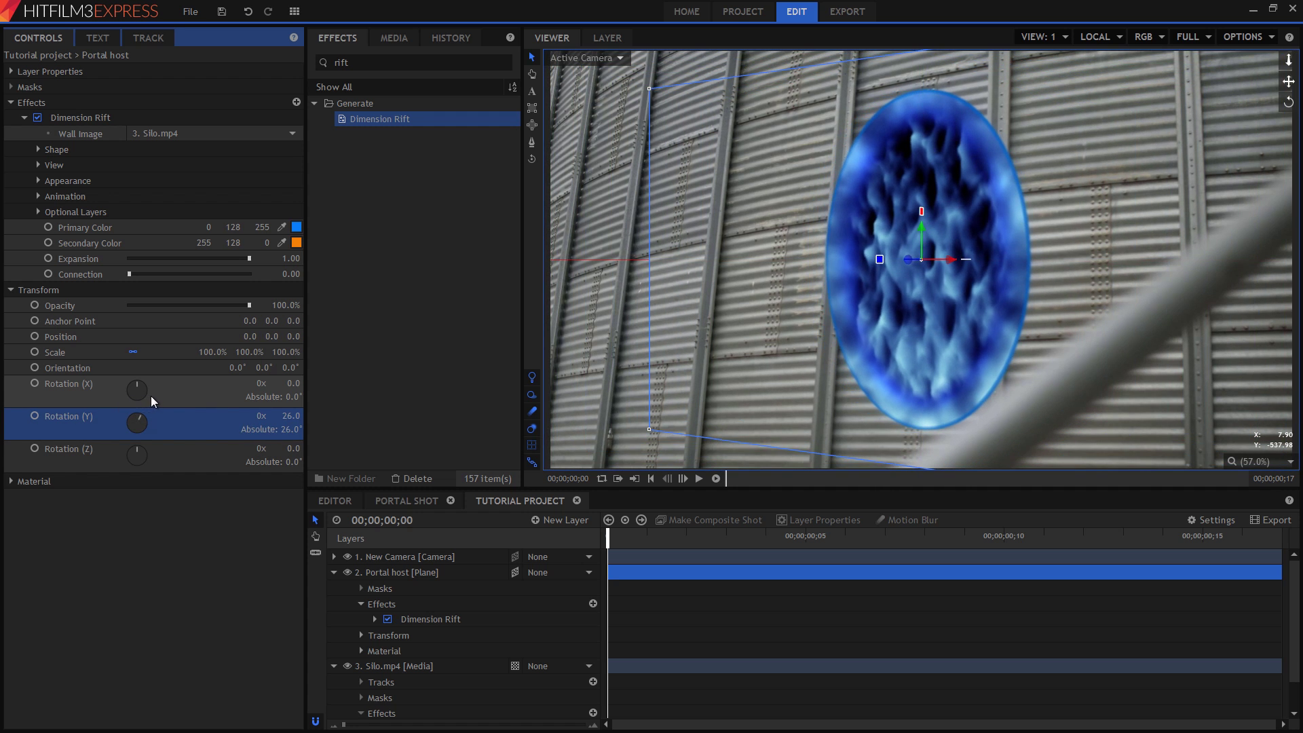
click(289, 416)
text(14)
key(Return)
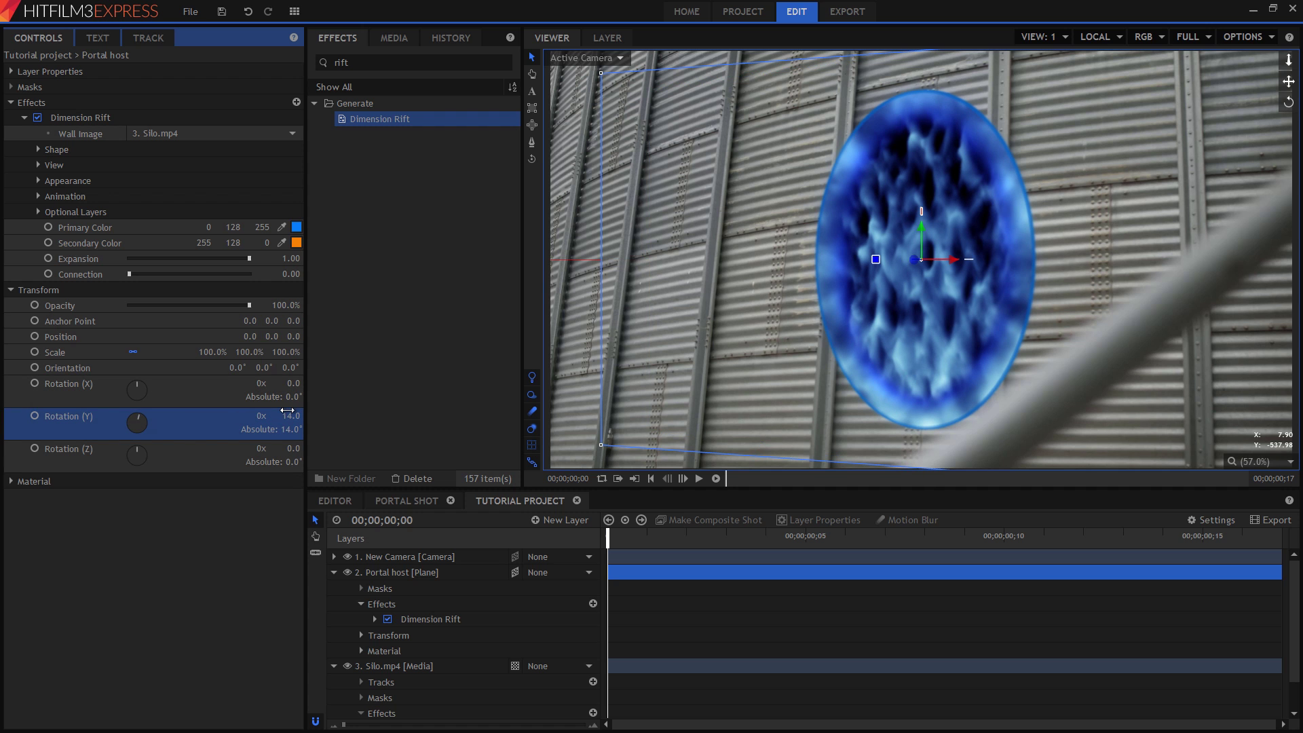
click(293, 448)
text(2)
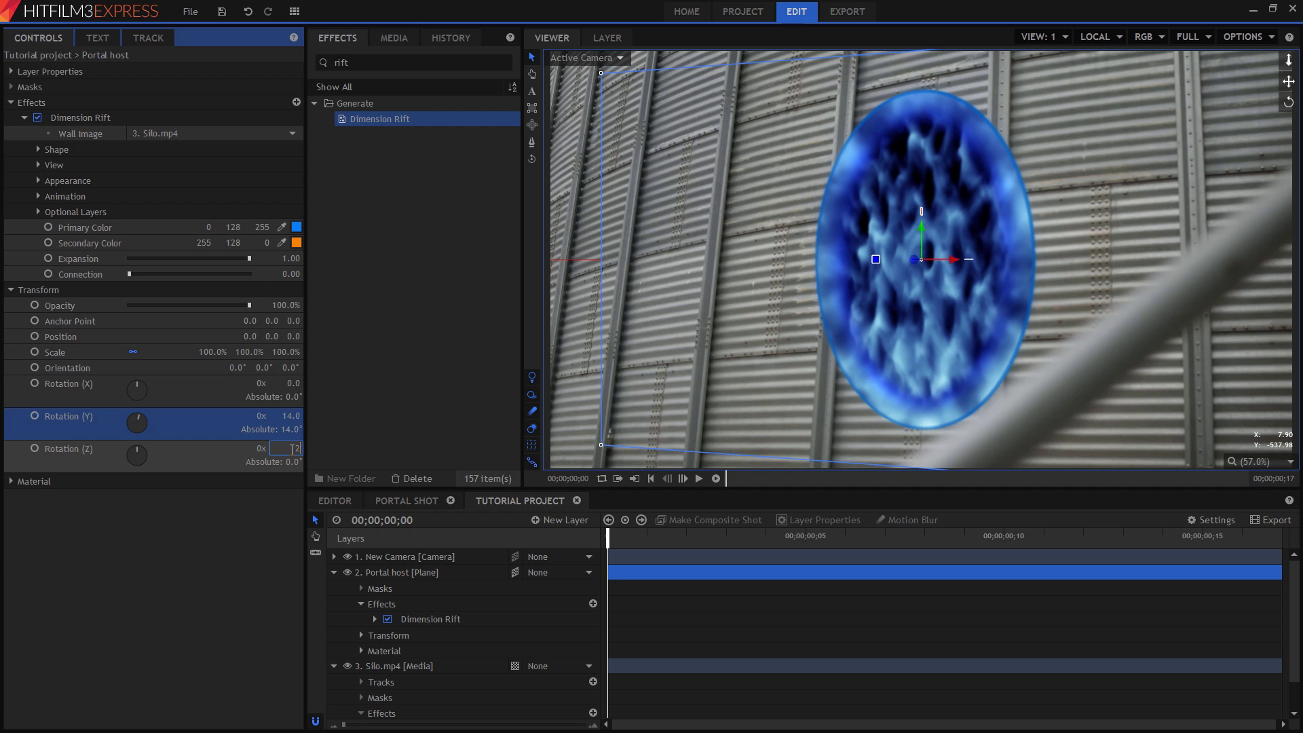
key(Return)
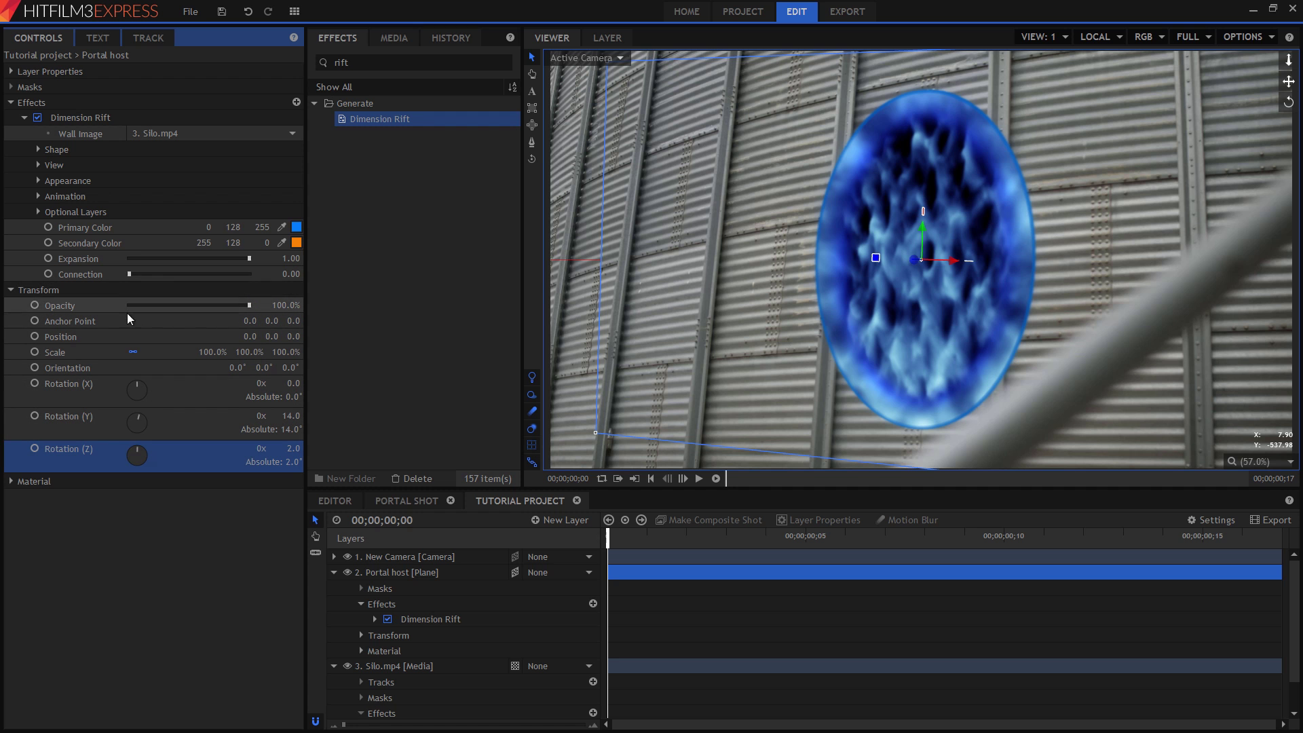
Step: Scale the Portal host plane to 62% and move it slightly left along the wall, to a position of about -31, 1, -8
drag(249, 352, 222, 351)
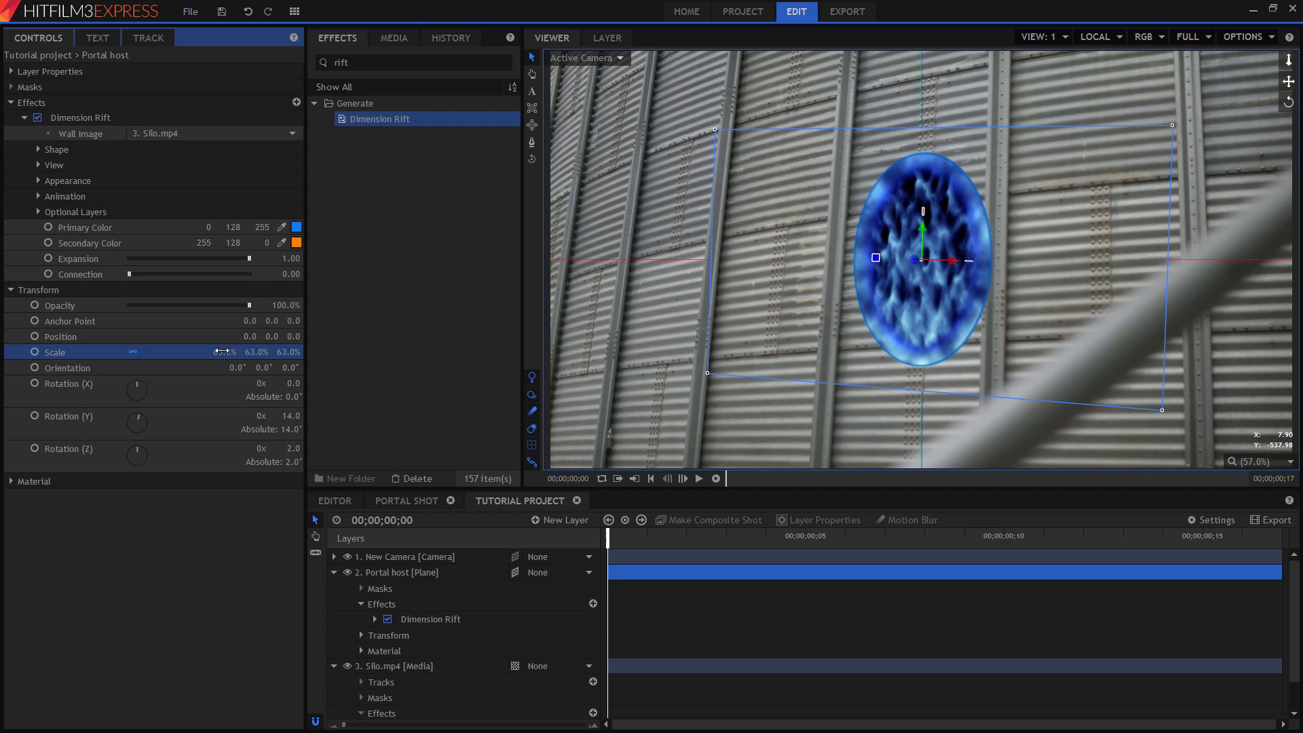
click(221, 351)
text(62)
key(Return)
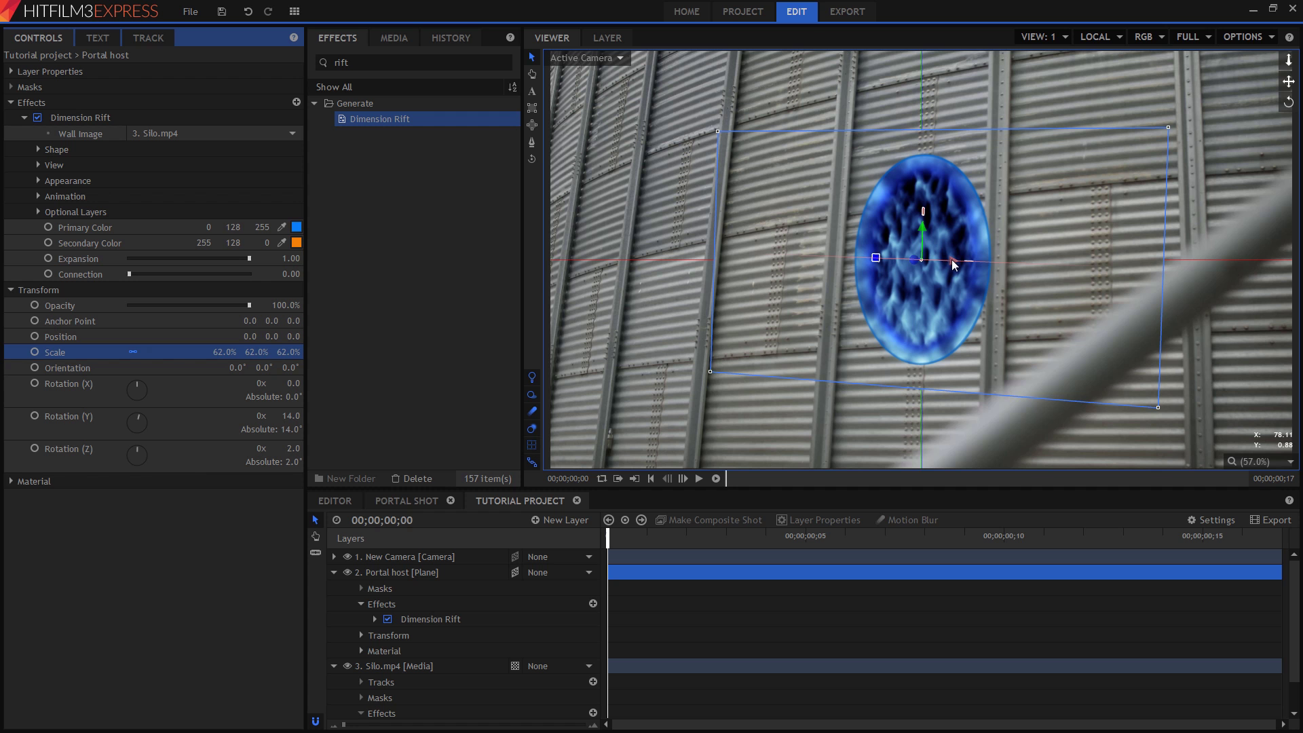
drag(952, 259, 926, 293)
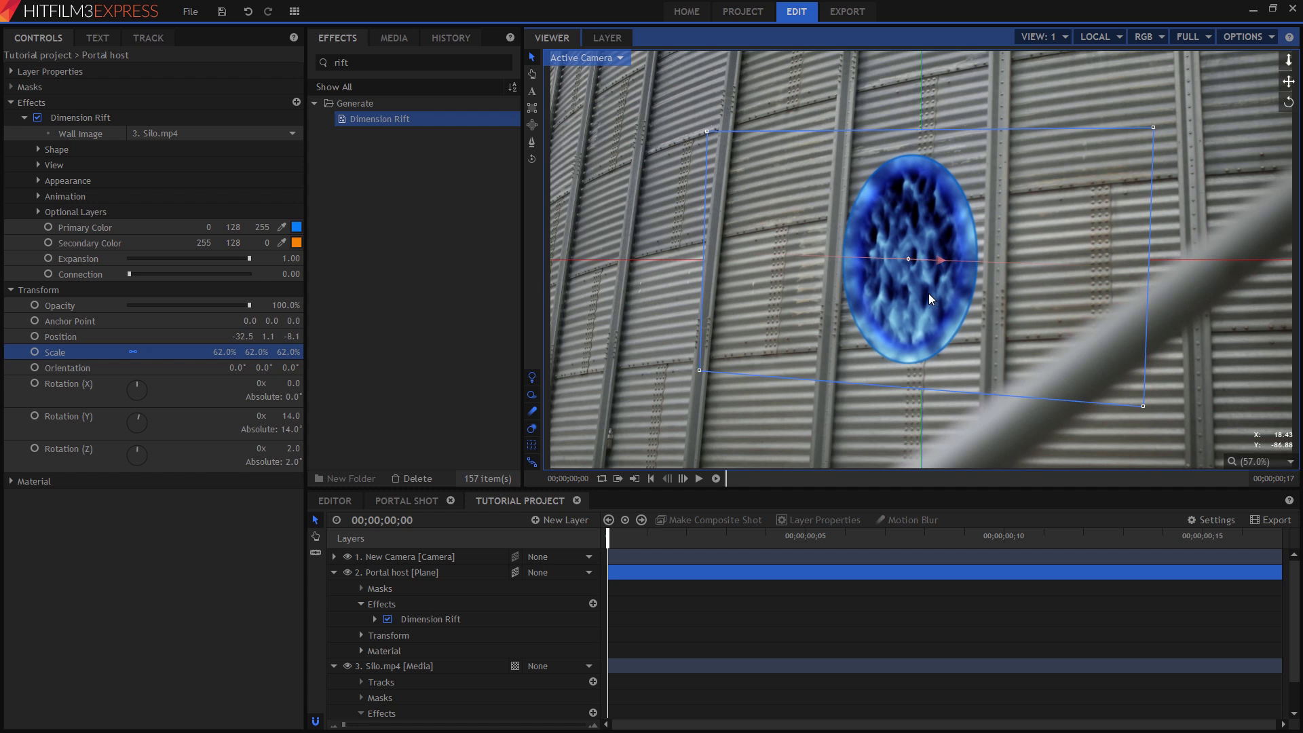
mouse_move(609, 538)
mouse_down()
mouse_move(1249, 537)
mouse_move(586, 531)
mouse_move(1235, 536)
mouse_move(608, 536)
mouse_up()
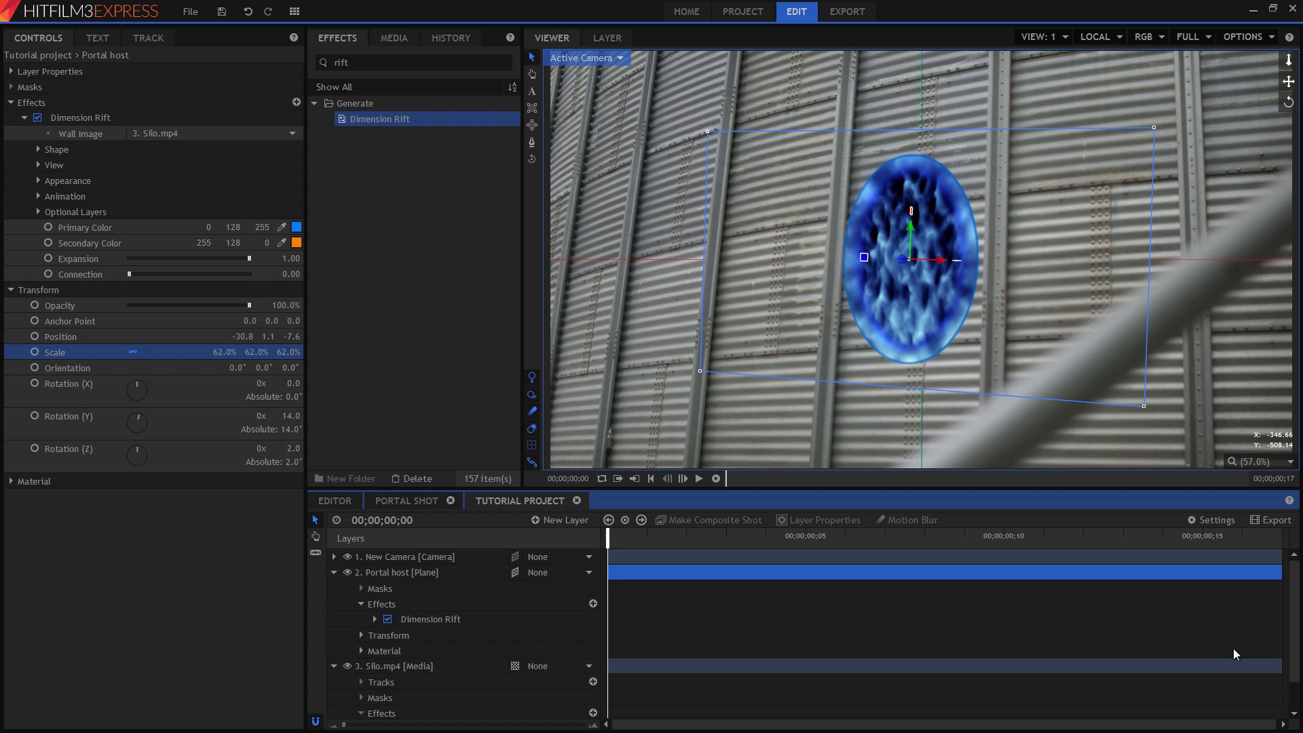
Step: Add a tracker to the Silo.mp4 layer
scroll(1298, 661, down, 2)
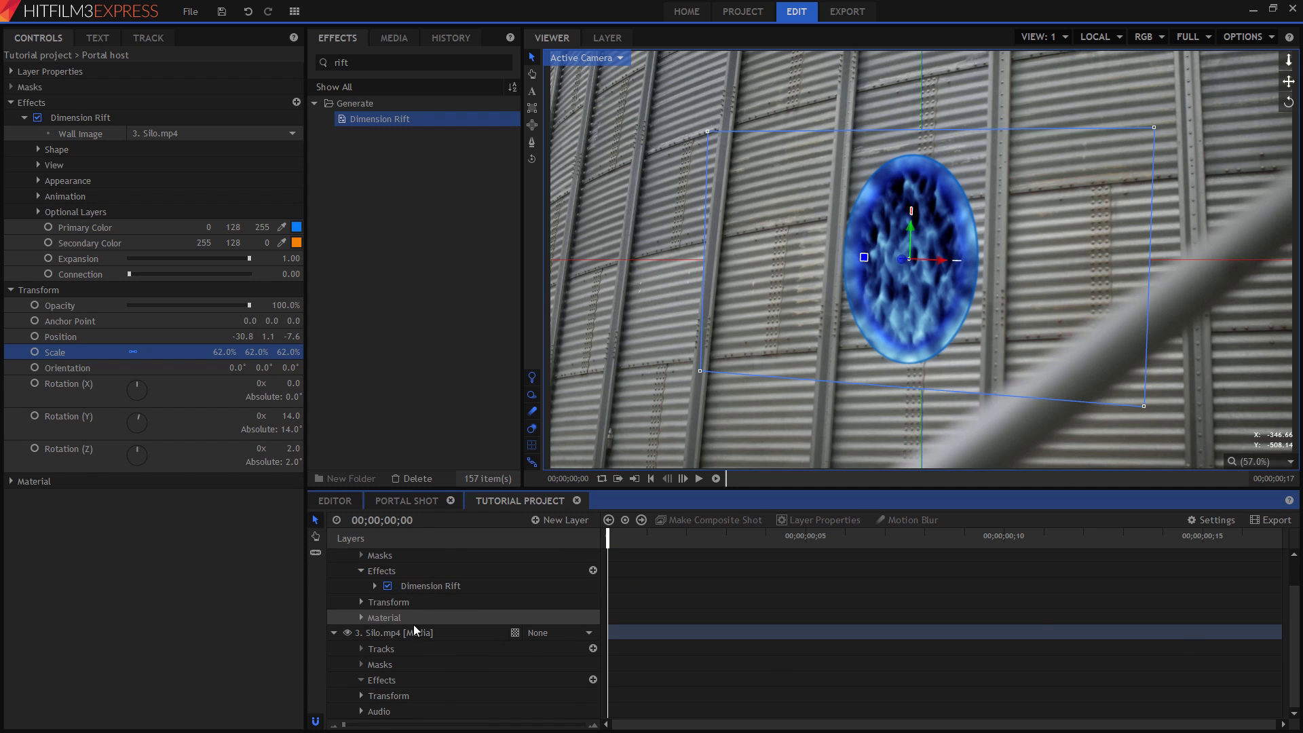
click(381, 648)
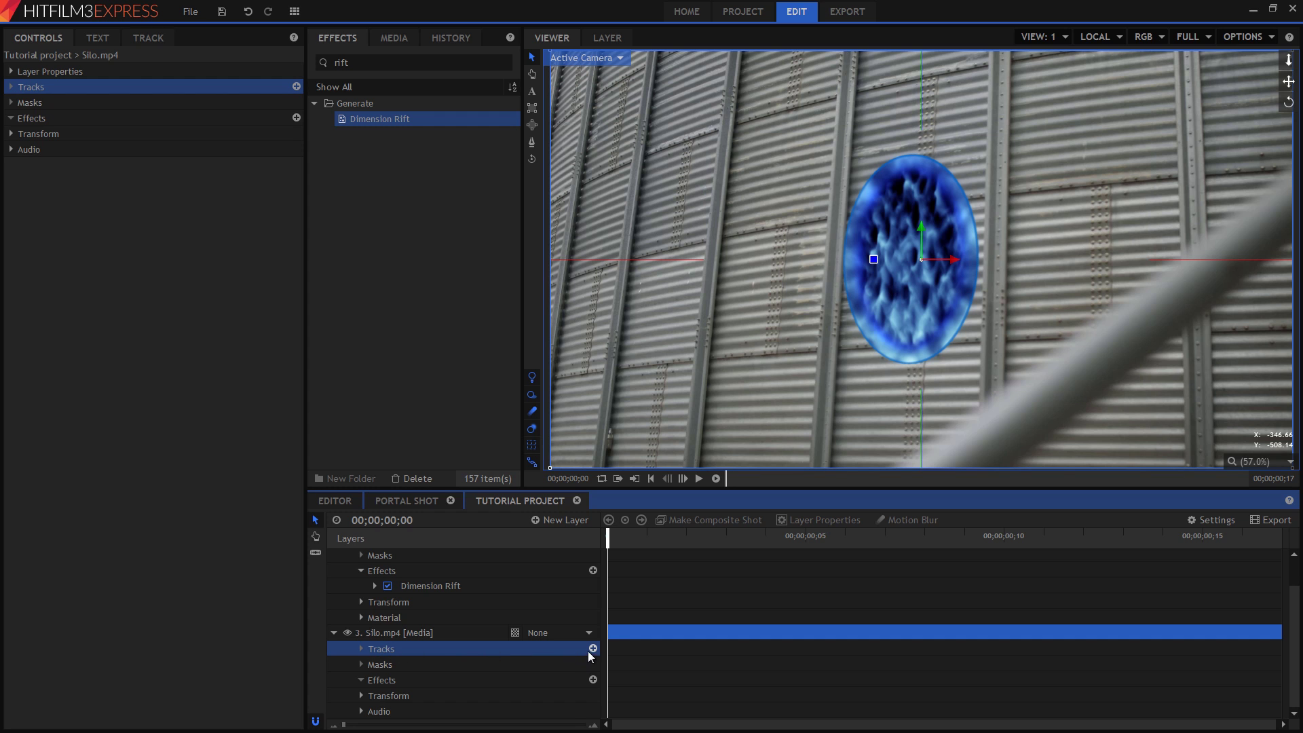
drag(600, 643, 585, 665)
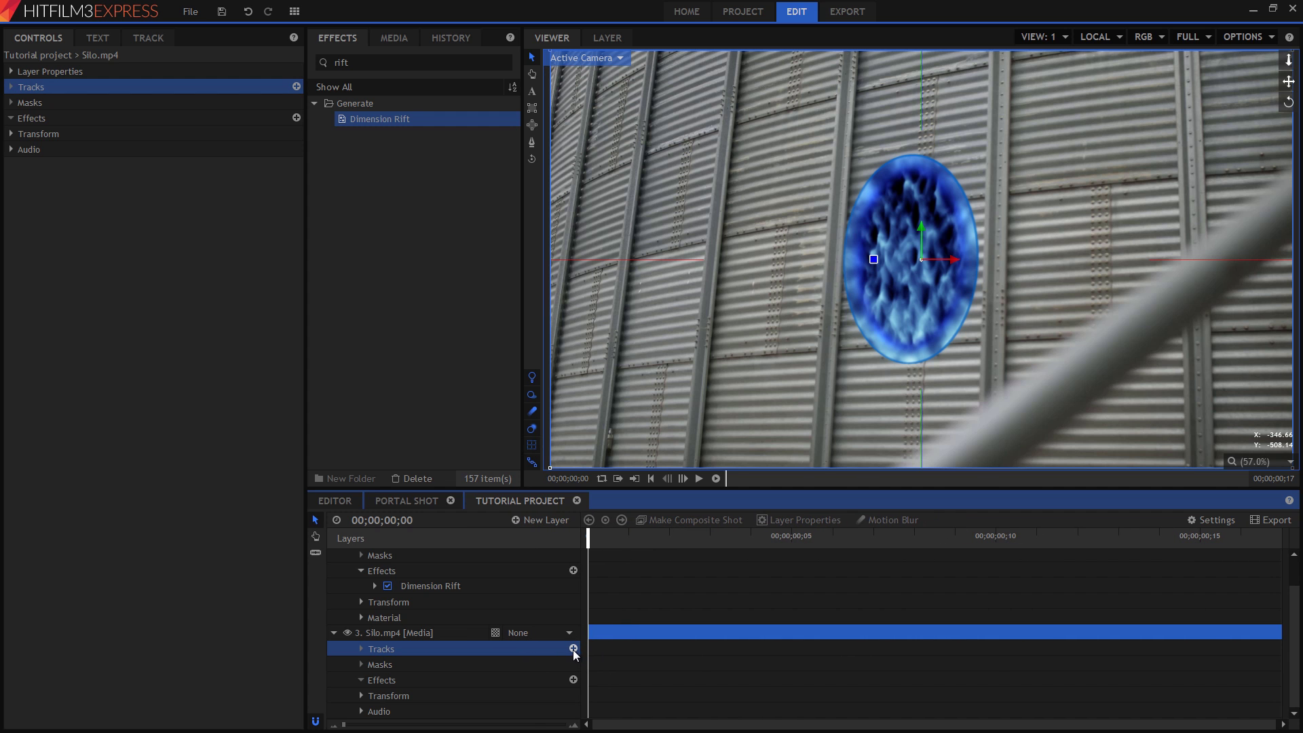
click(573, 648)
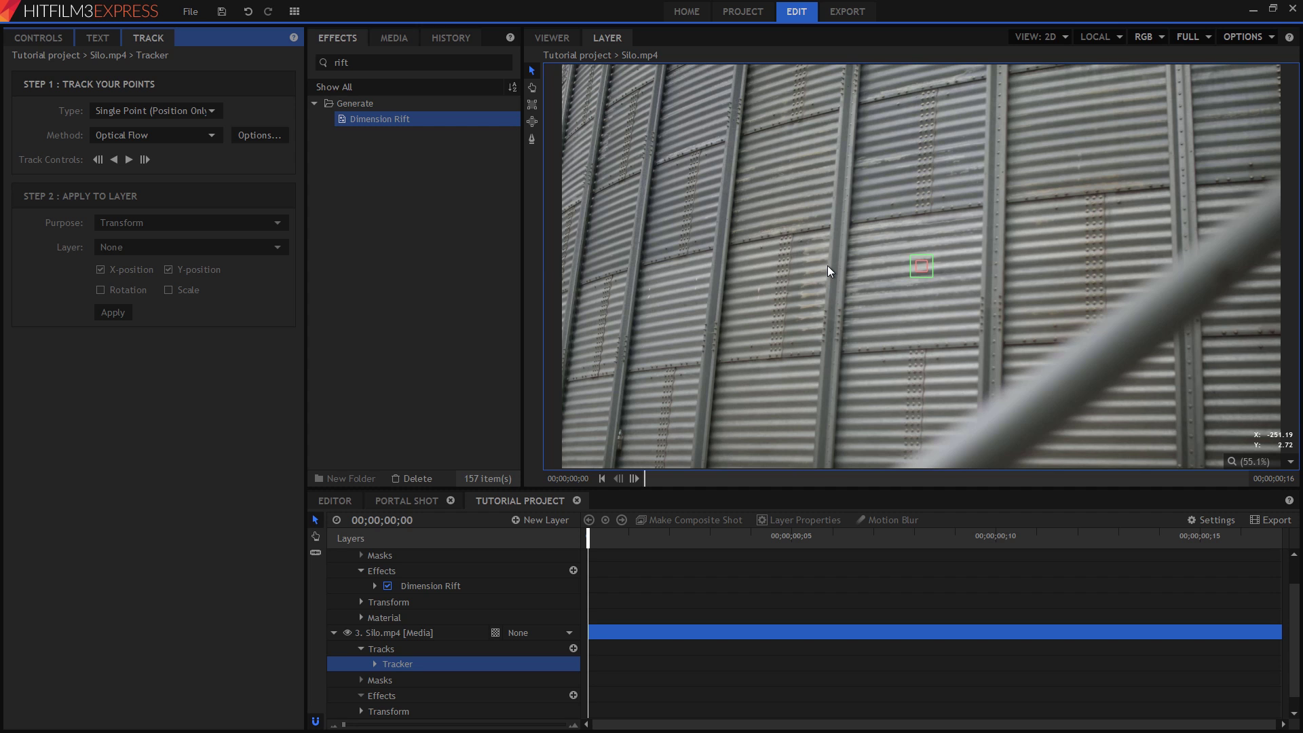
Step: Place the first track point where the horizontal seam meets the vertical beam left of centre, and enlarge its feature and search boxes
click(920, 282)
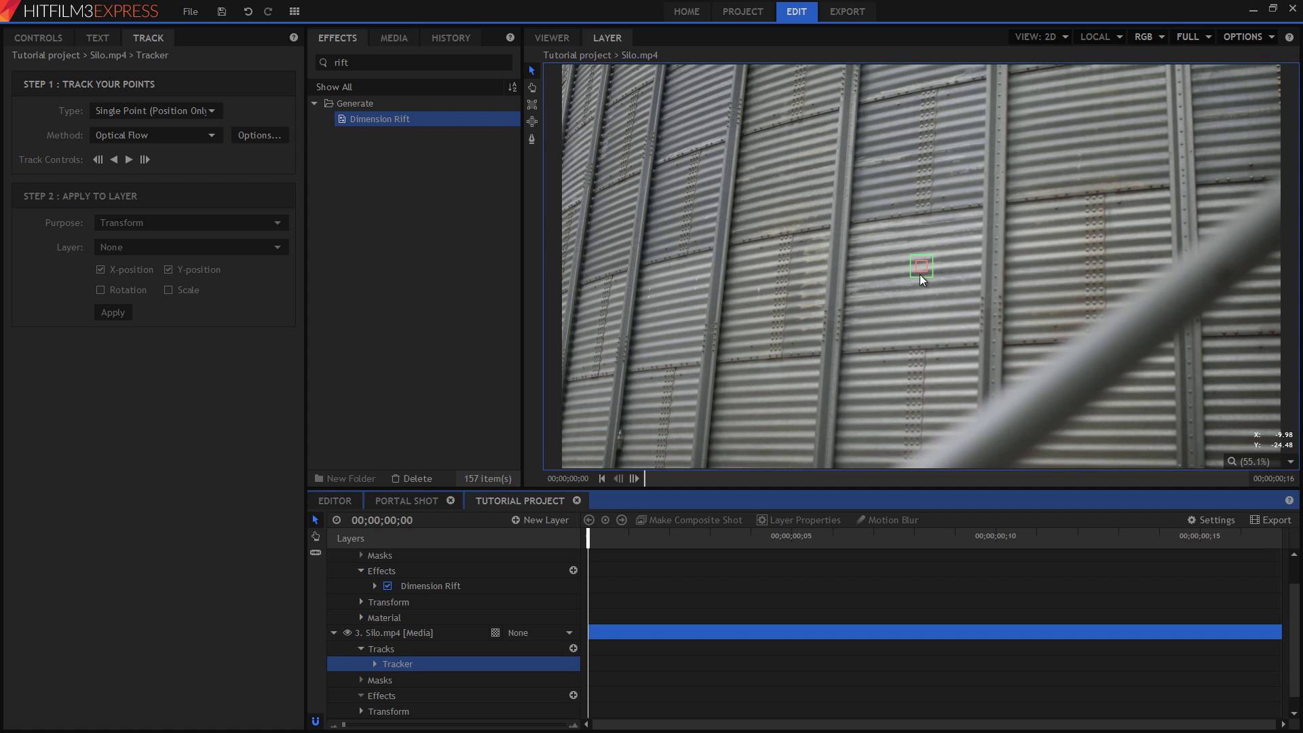
click(928, 271)
drag(927, 271, 854, 245)
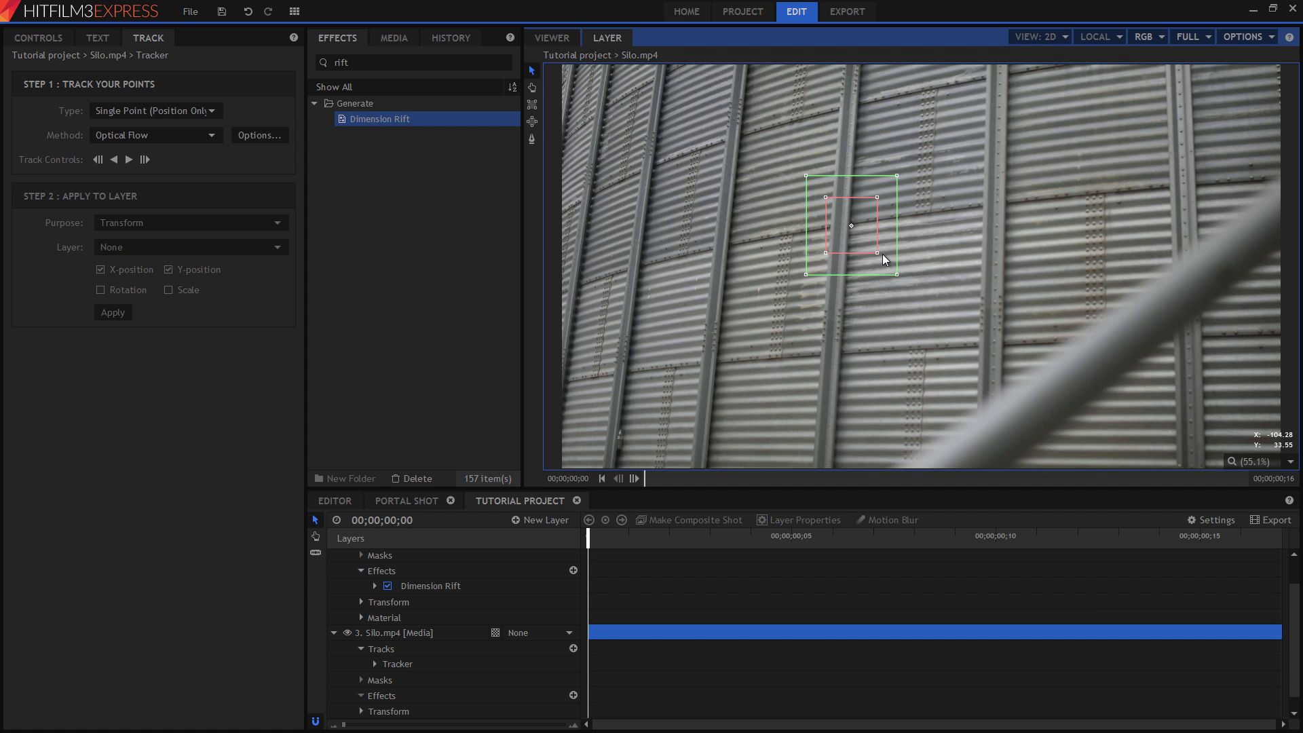
drag(876, 253, 869, 244)
drag(897, 275, 890, 273)
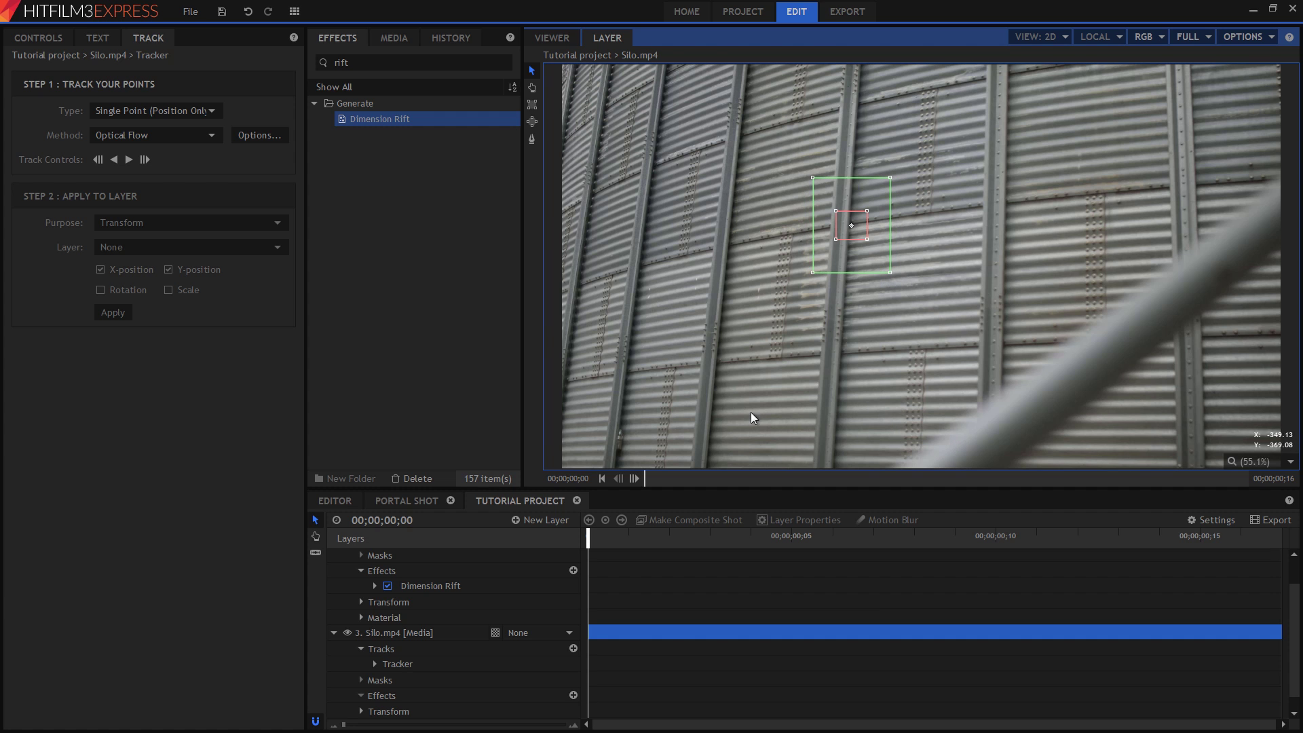
mouse_move(589, 540)
mouse_down()
mouse_move(1215, 554)
mouse_move(588, 547)
mouse_up()
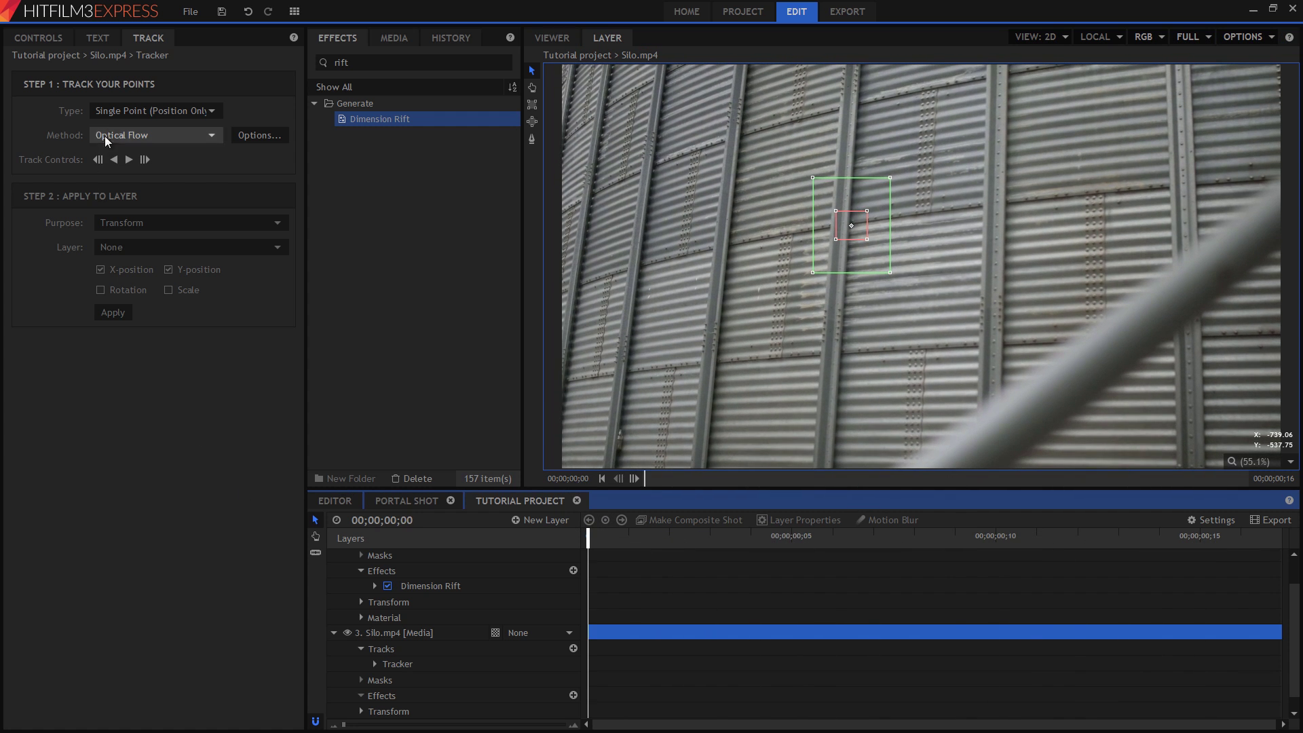
Step: Change the tracker type to Double Points and place the second point at the lower-right beam and seam junction with a larger search box
click(112, 112)
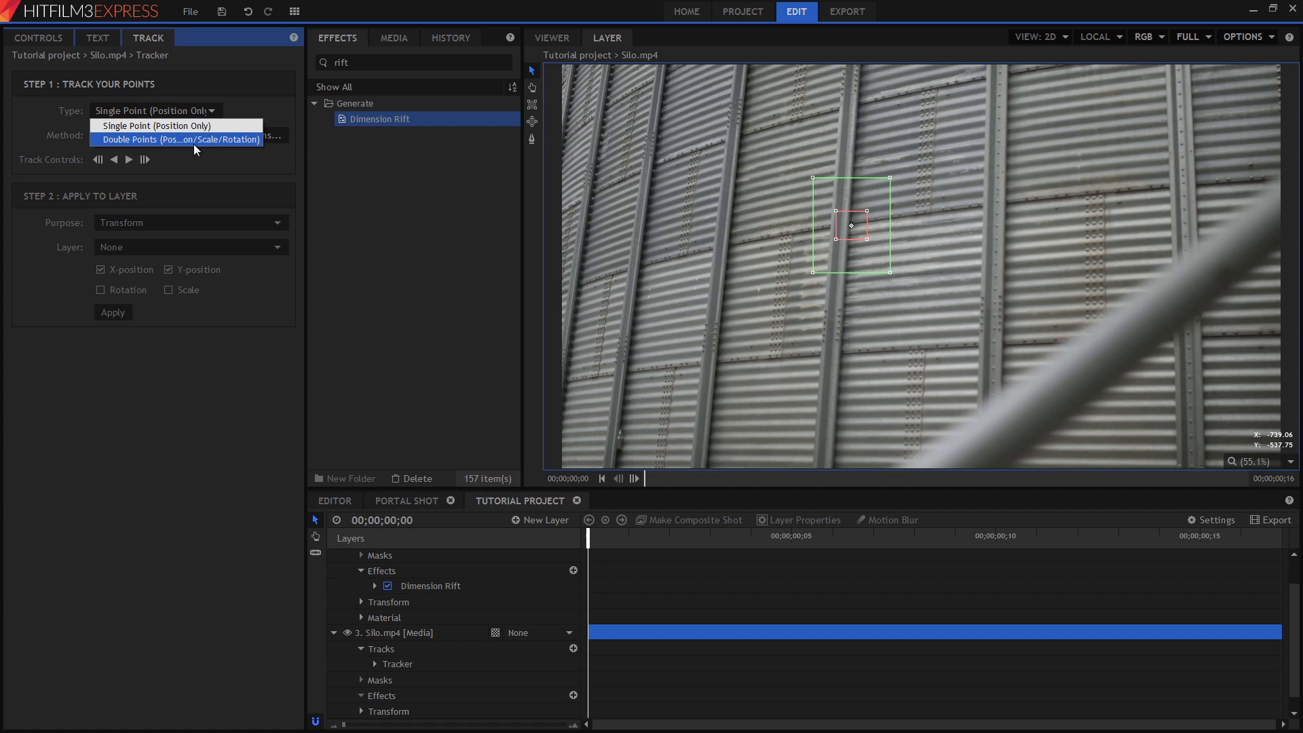
click(192, 141)
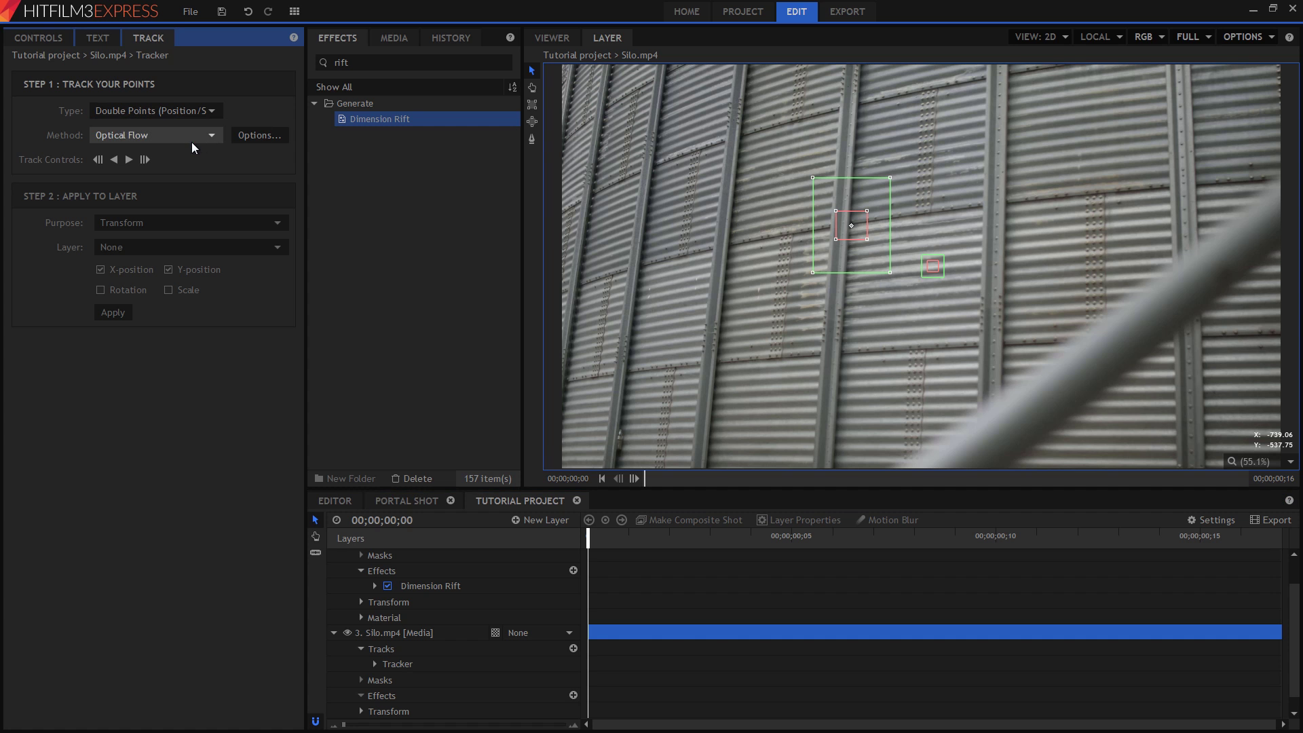
click(936, 270)
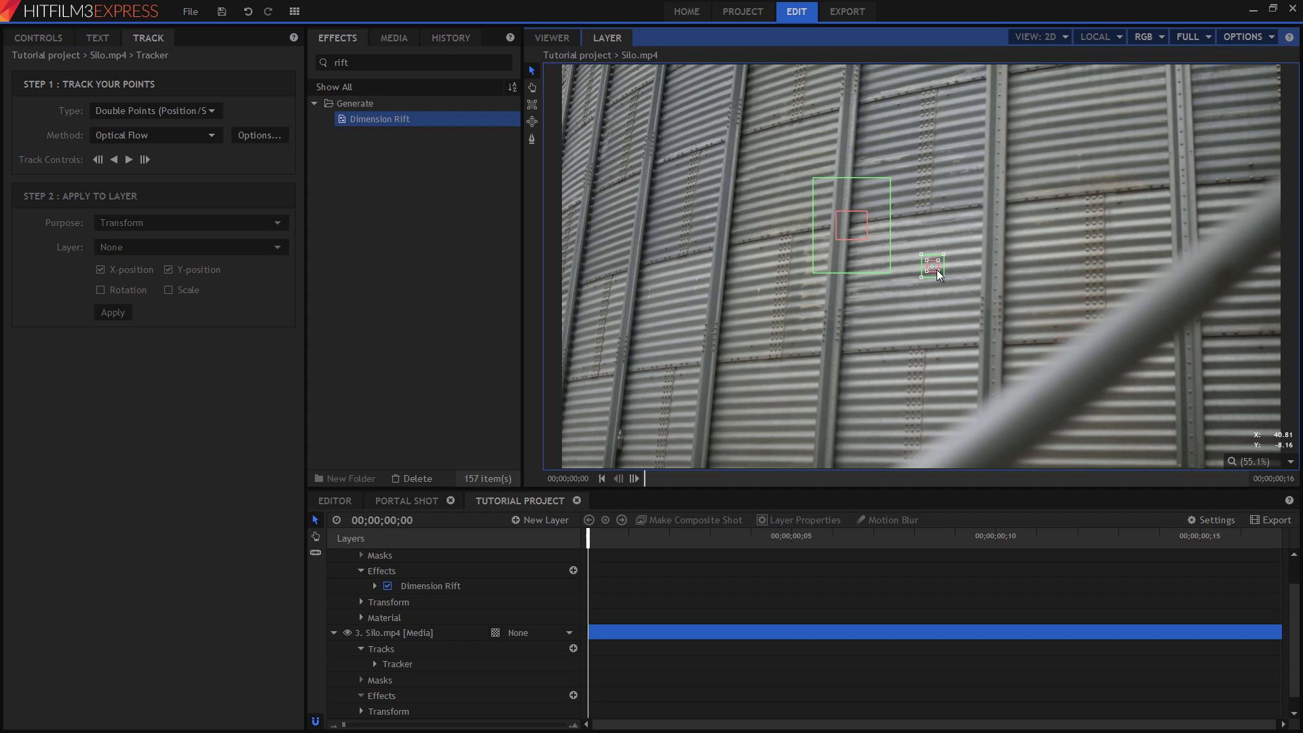
drag(938, 271, 981, 352)
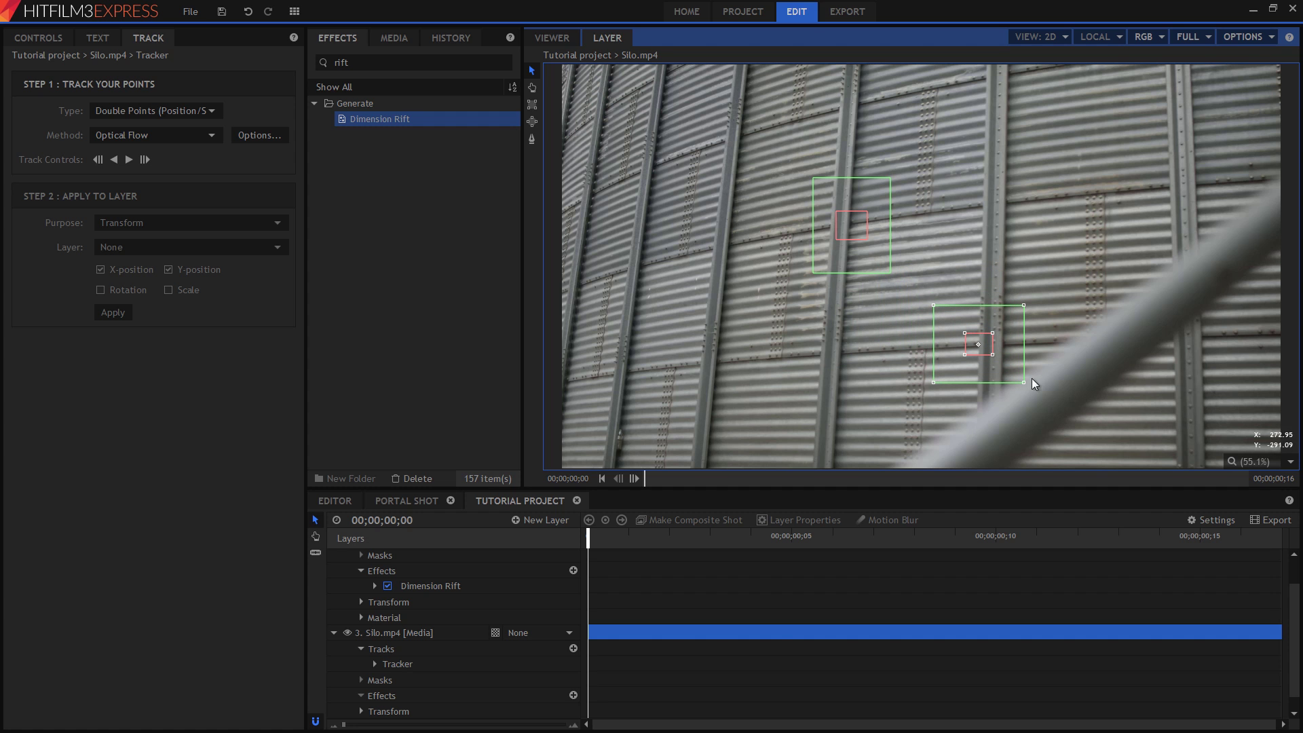
drag(1024, 383, 1020, 386)
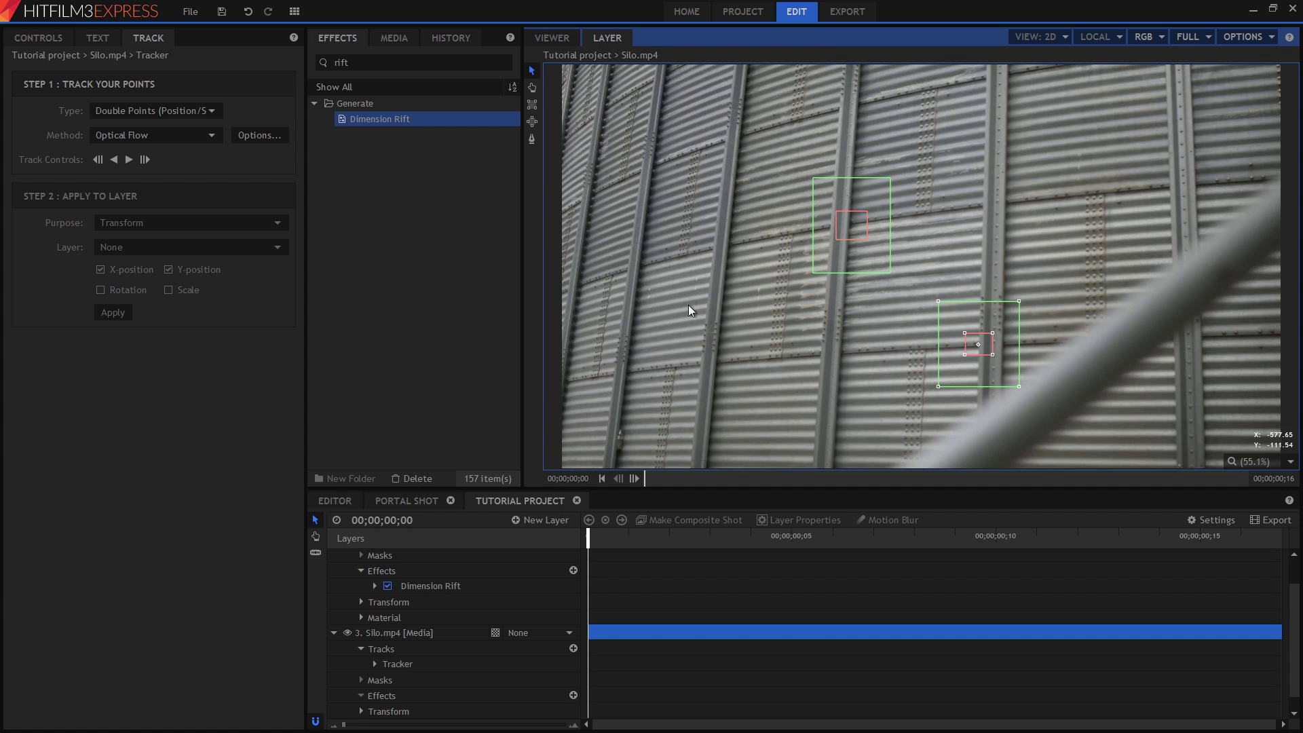
Step: Track both points forward through the clip and return to the first frame
click(127, 160)
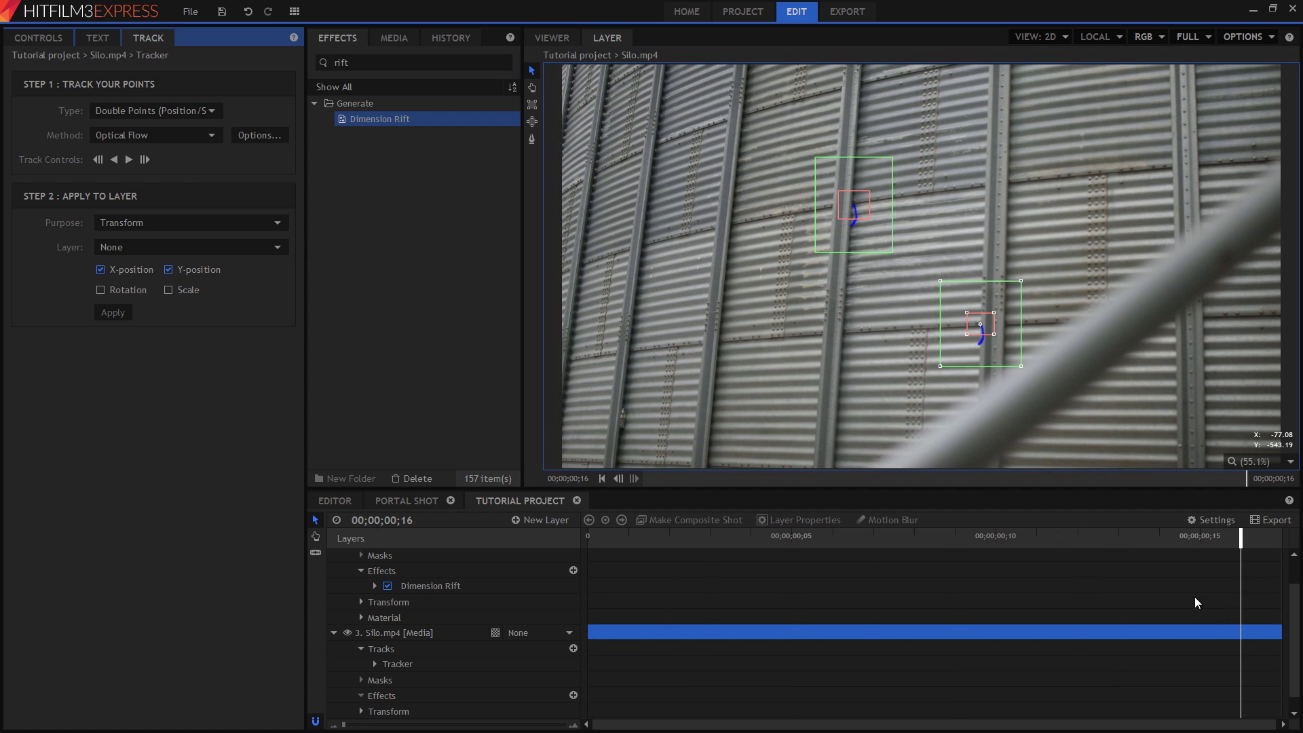
drag(1209, 537, 587, 543)
Step: Create a new point layer in the composite shot
click(515, 521)
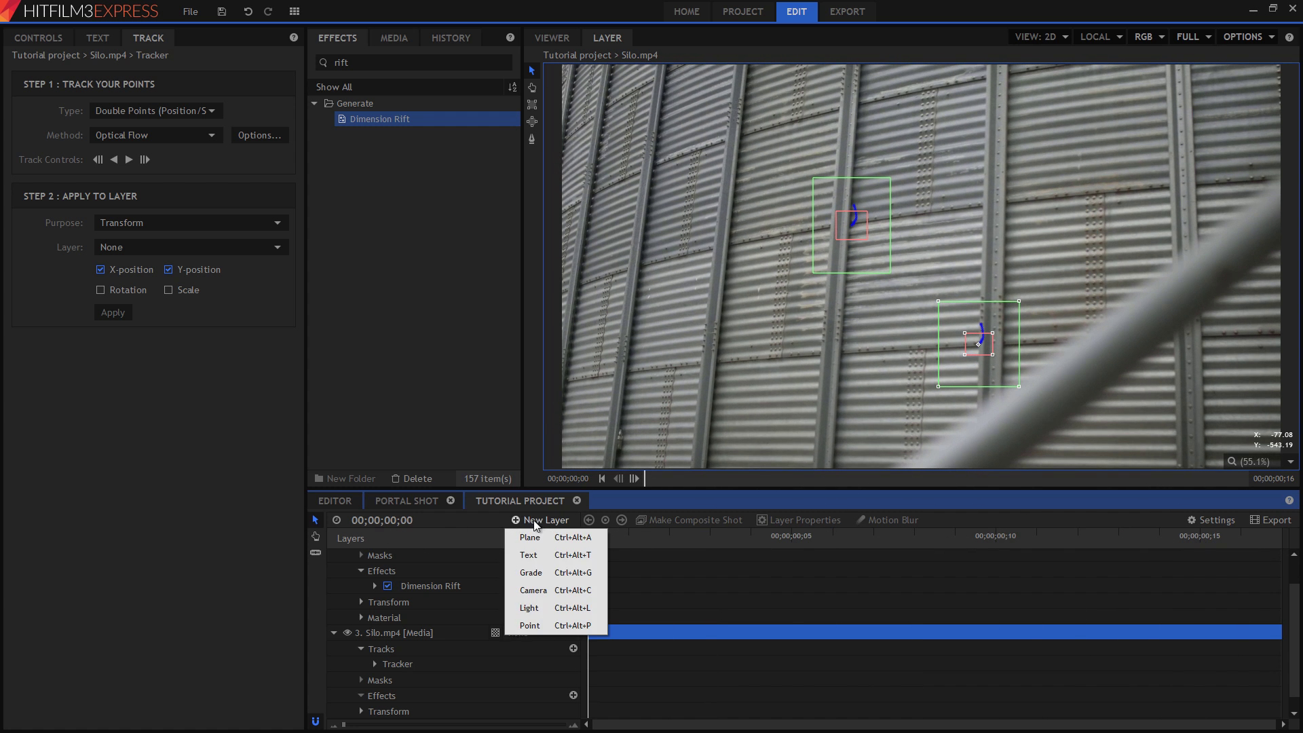
click(535, 625)
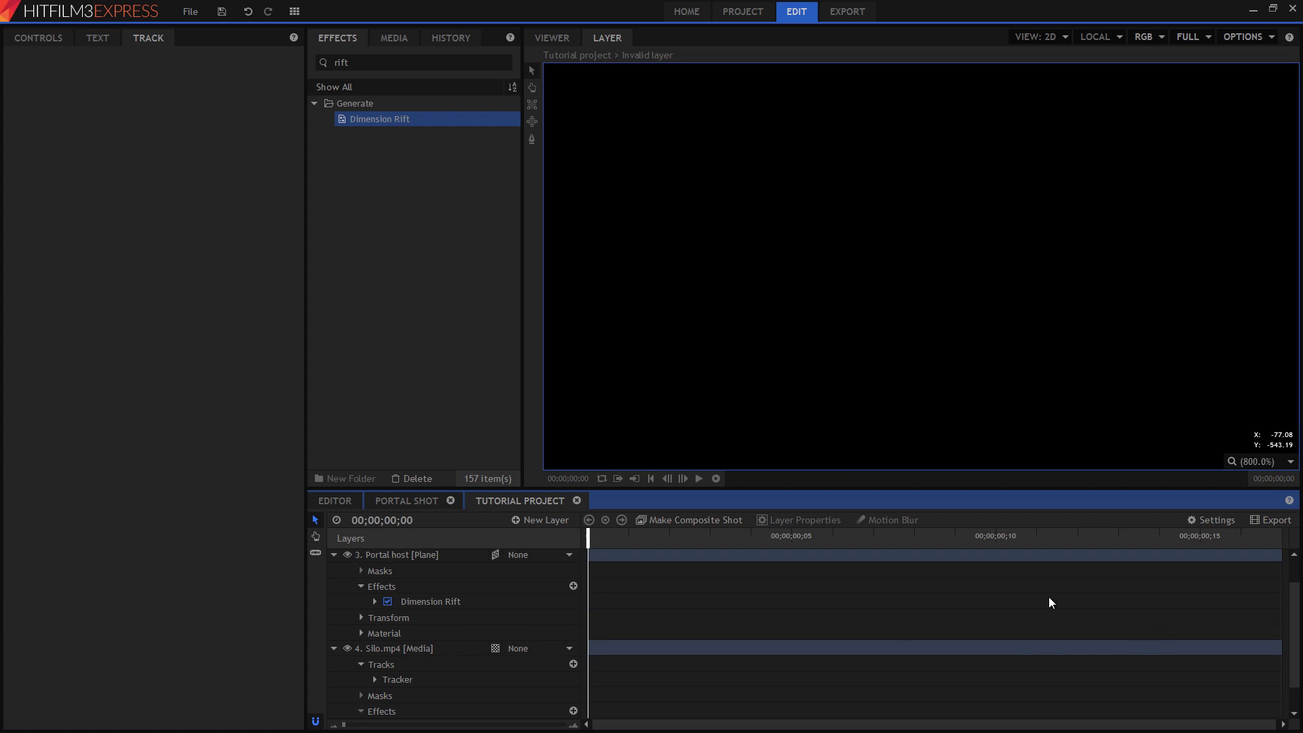
scroll(1291, 631, up, 2)
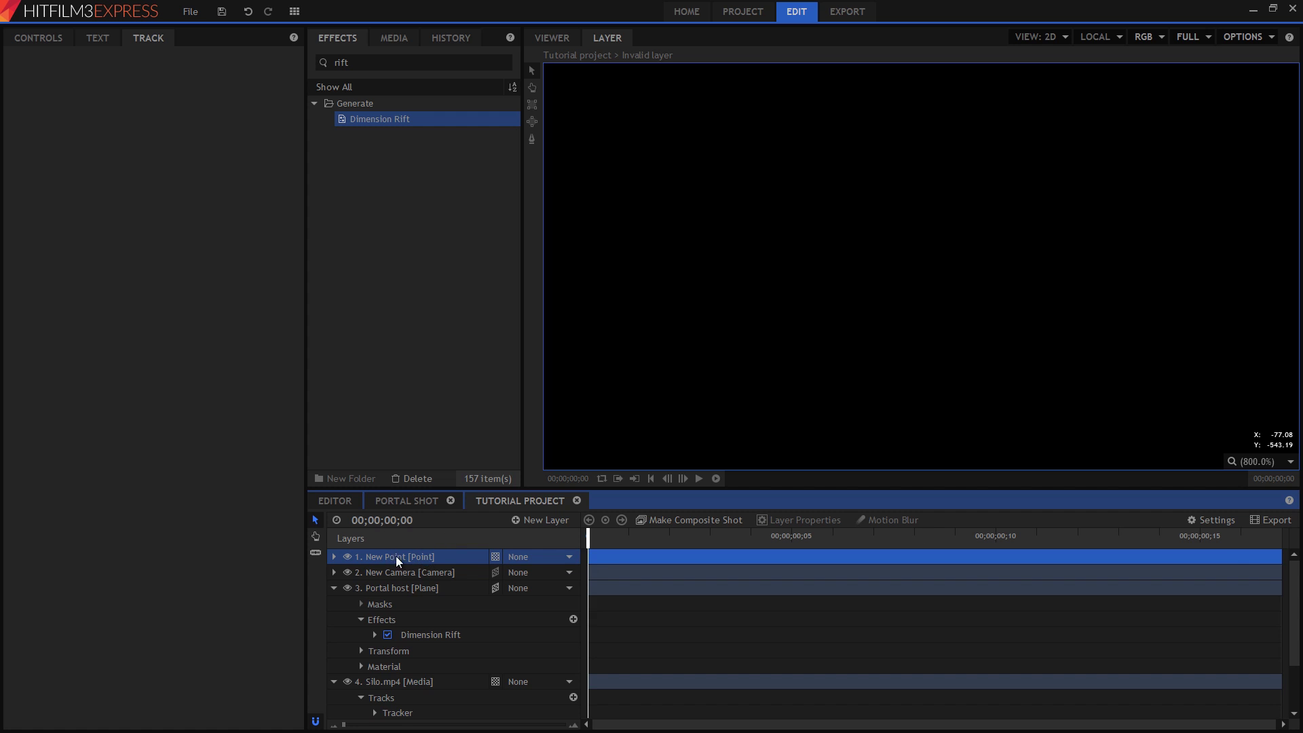
Step: Apply the Silo.mp4 tracker's X-position, Y-position and rotation to the New Point layer, and return to the composite view
click(403, 713)
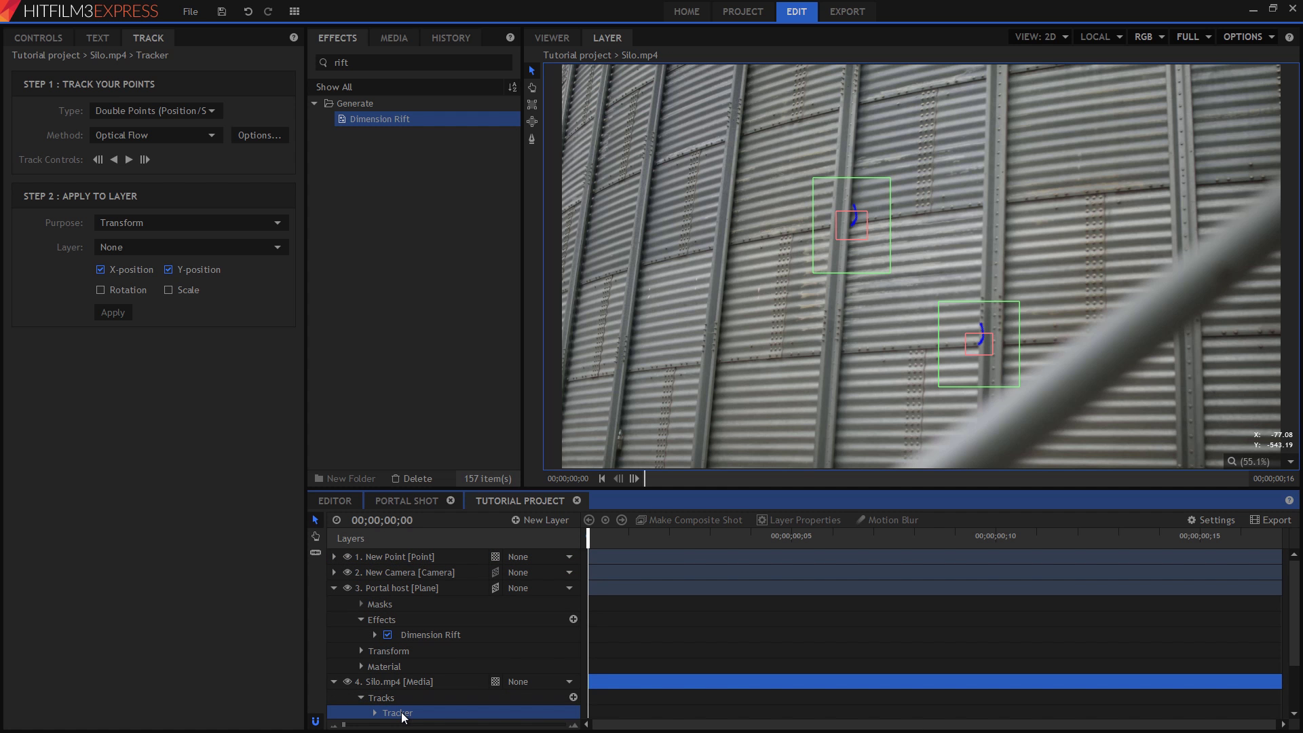
click(129, 244)
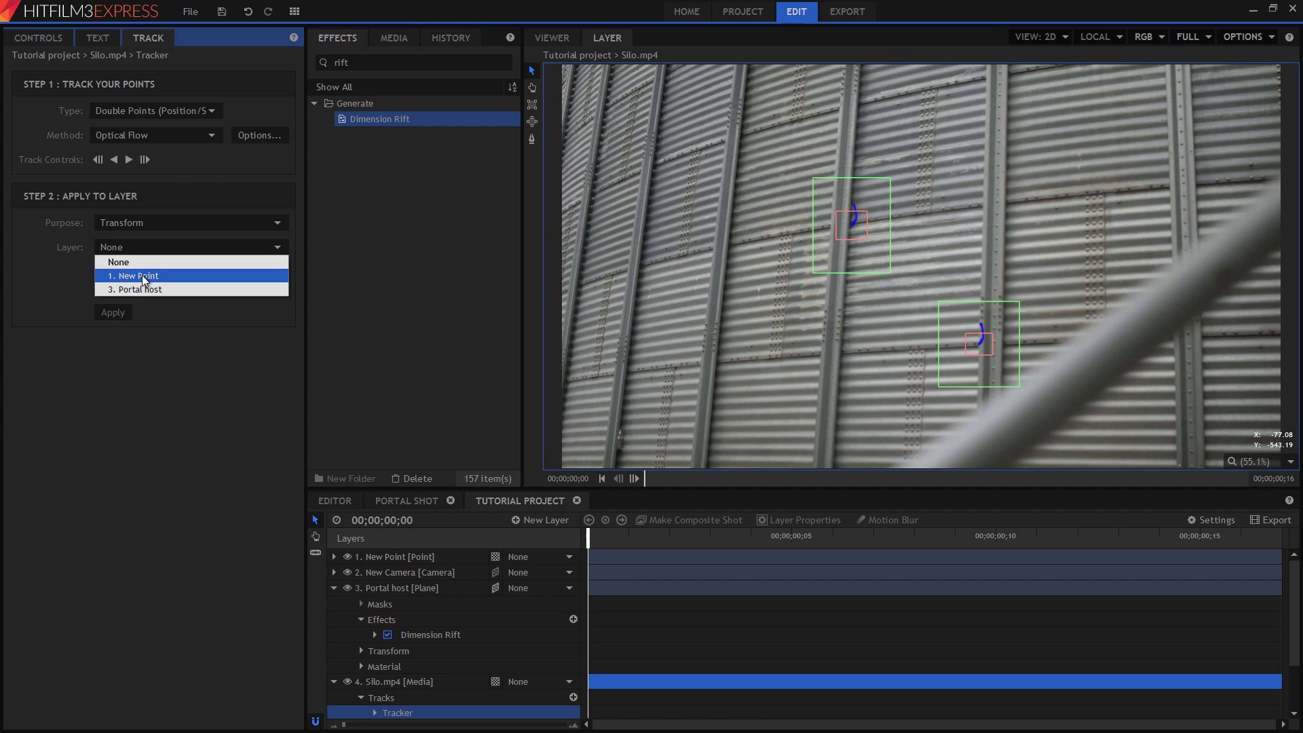
click(141, 275)
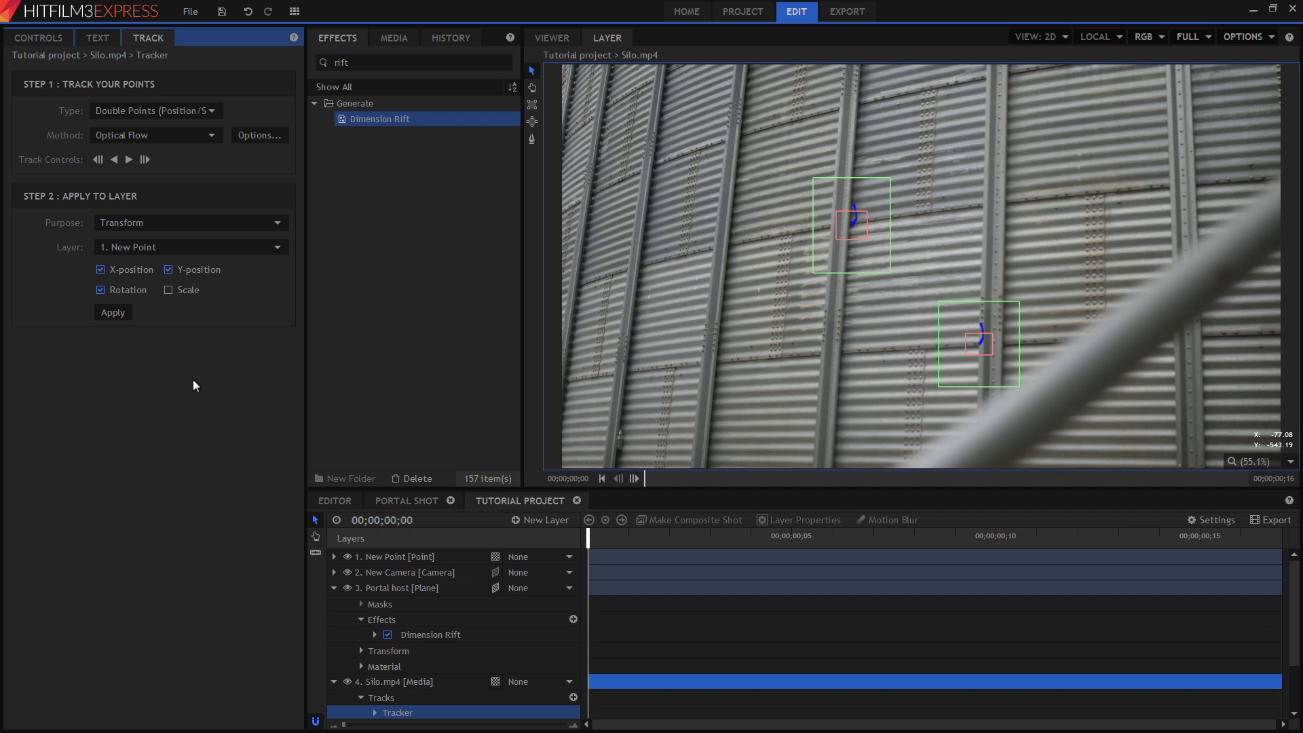
click(549, 38)
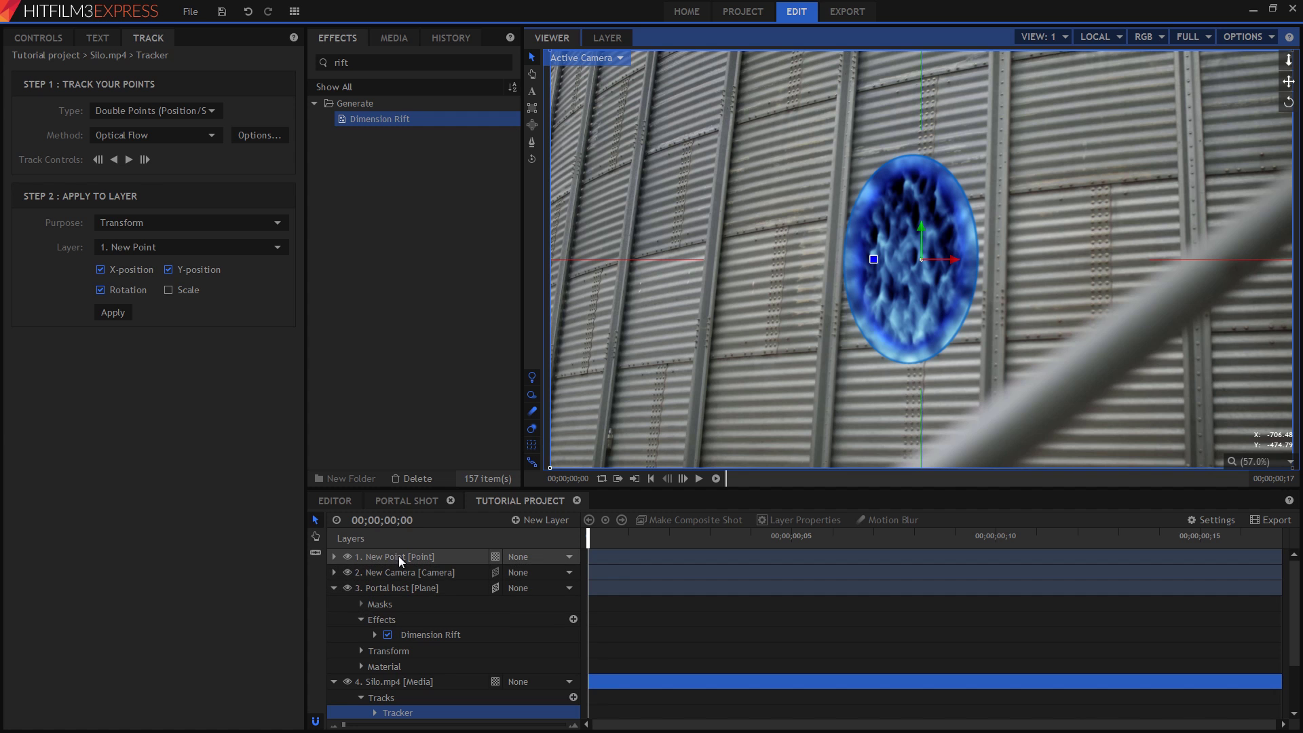
Step: Select the New Point layer and scrub through the shot to check that it follows the wall
click(448, 558)
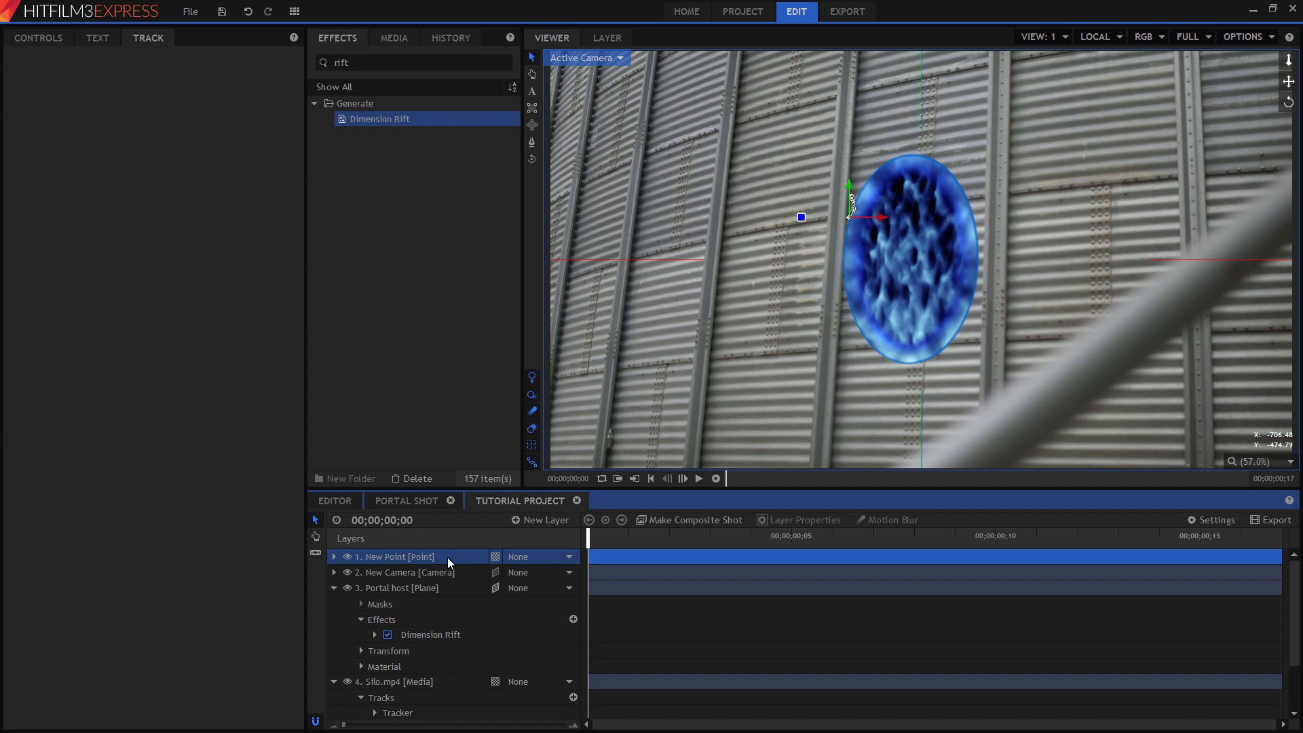
drag(588, 540, 1222, 579)
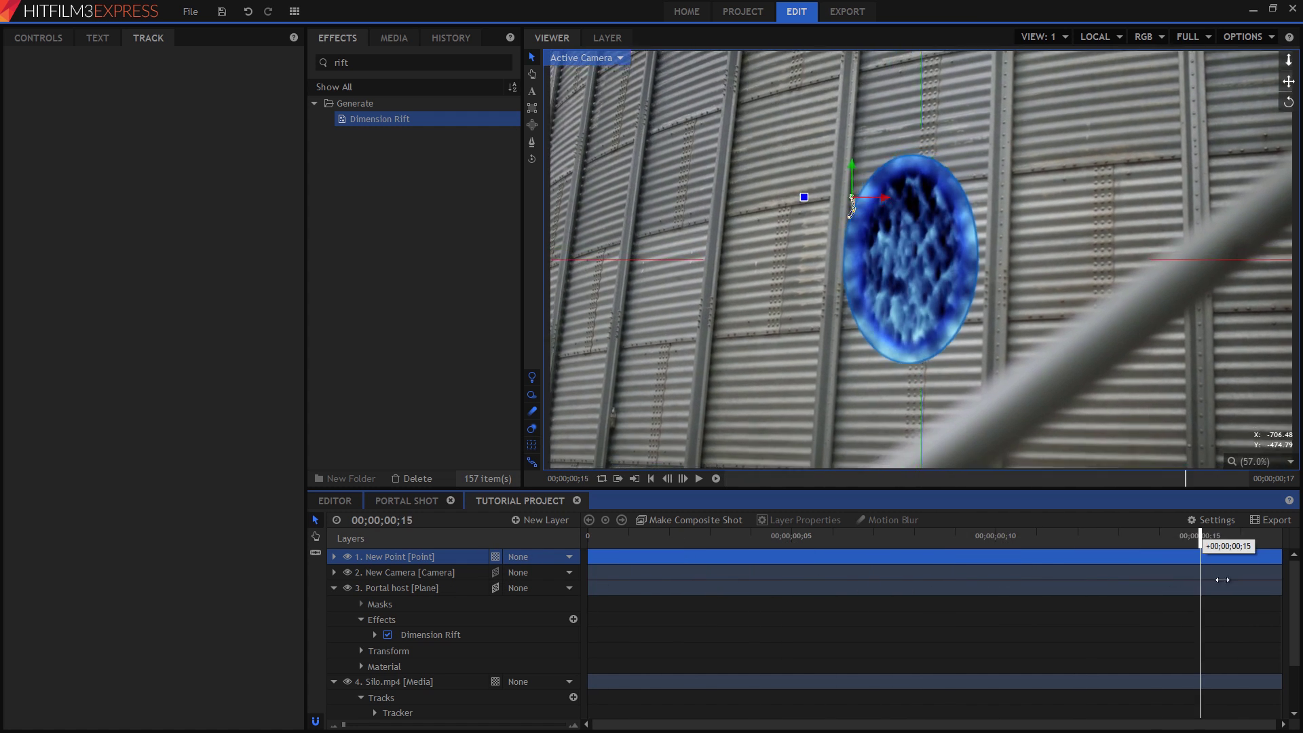
drag(803, 569, 154, 595)
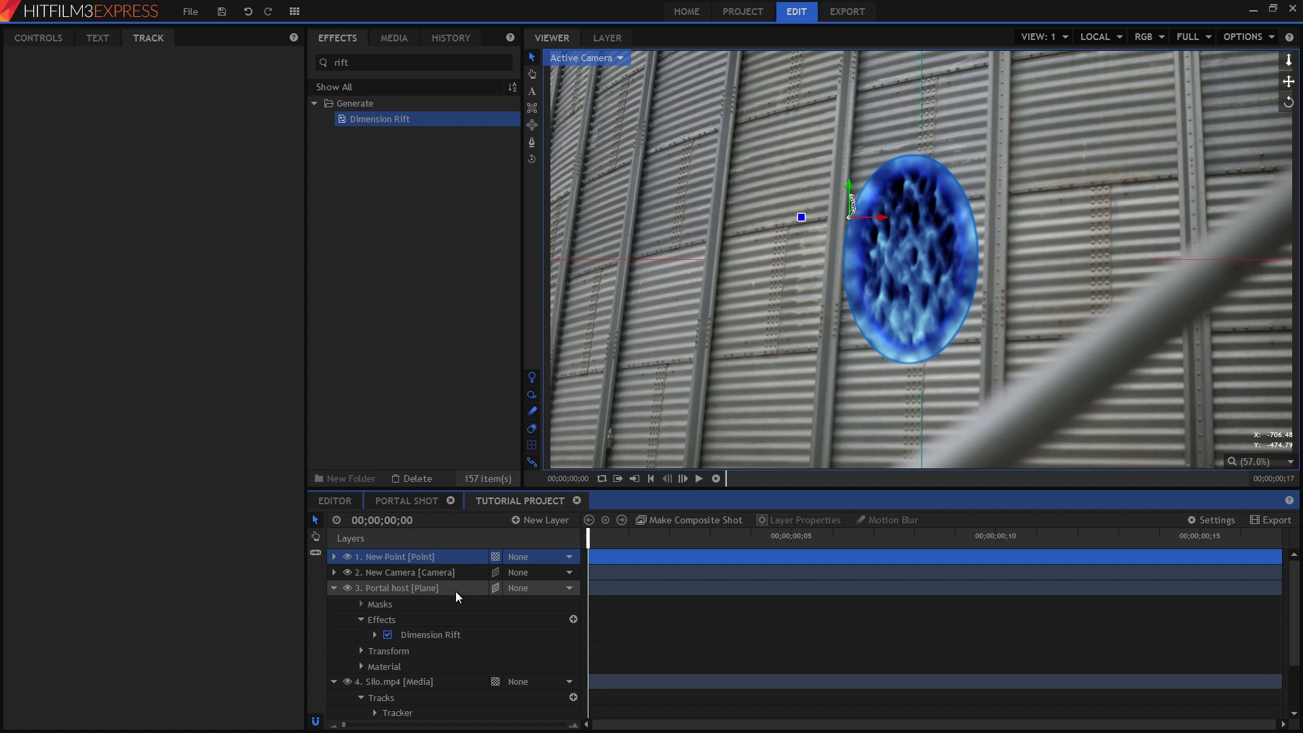
Step: Parent the Portal host layer to New Point and scrub through the shot to check that the portal follows it
click(559, 589)
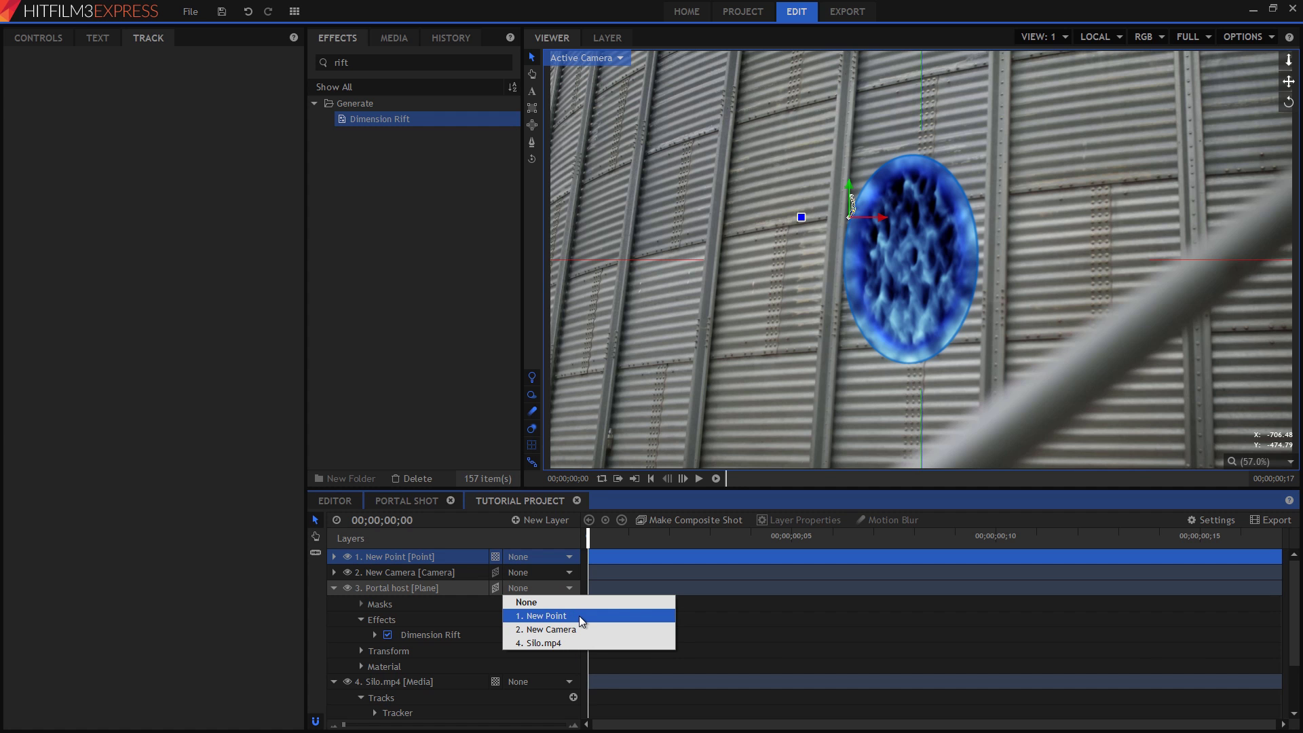
click(580, 617)
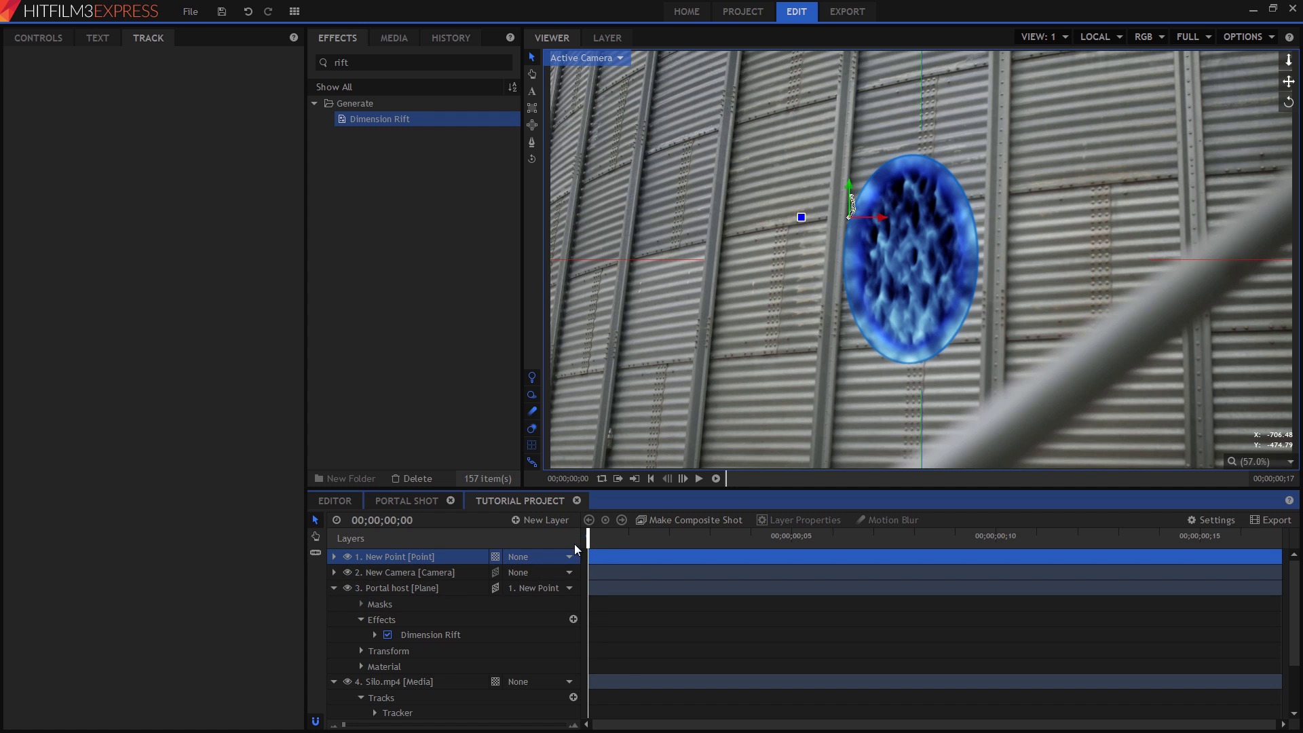
drag(585, 540, 1161, 581)
drag(915, 582, 589, 581)
Step: Test the Portal host's Dimension Rift Expansion, leaving it at 1.00, and set Connection to 1.00 to open the portal
click(400, 589)
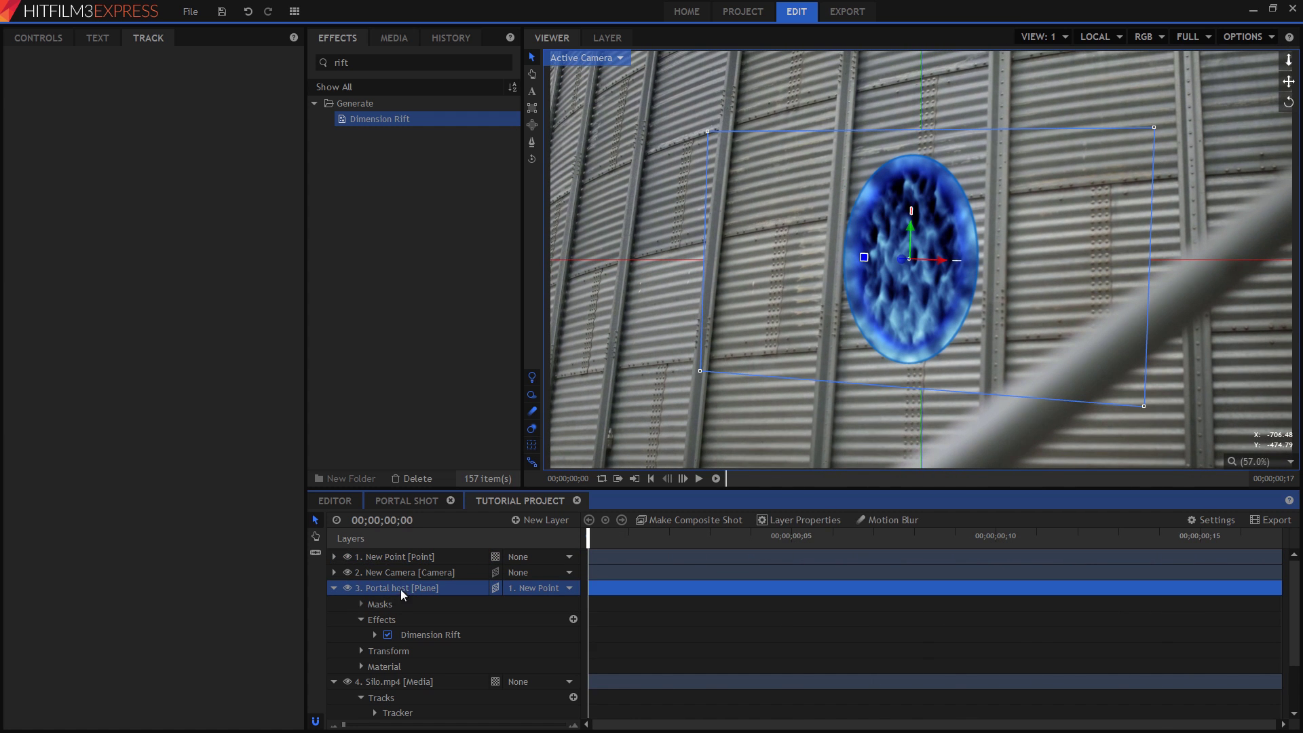
click(42, 38)
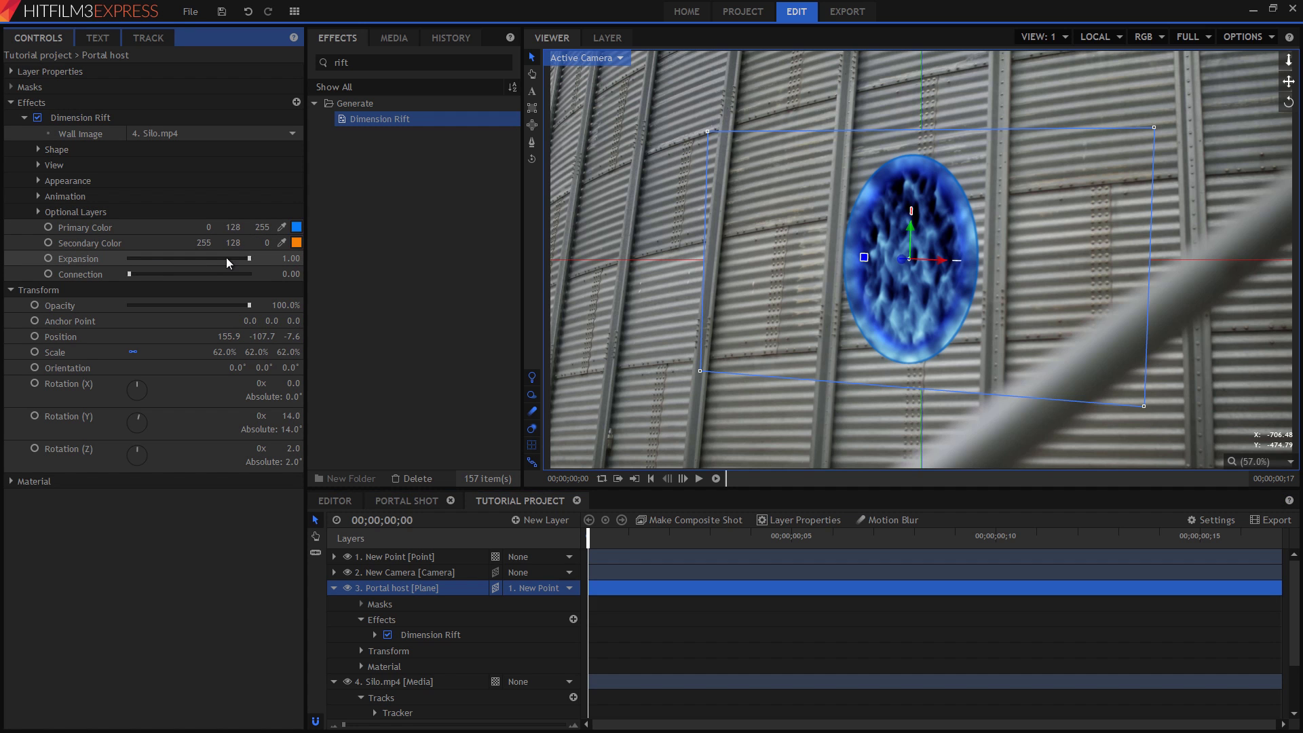
drag(247, 258, 99, 274)
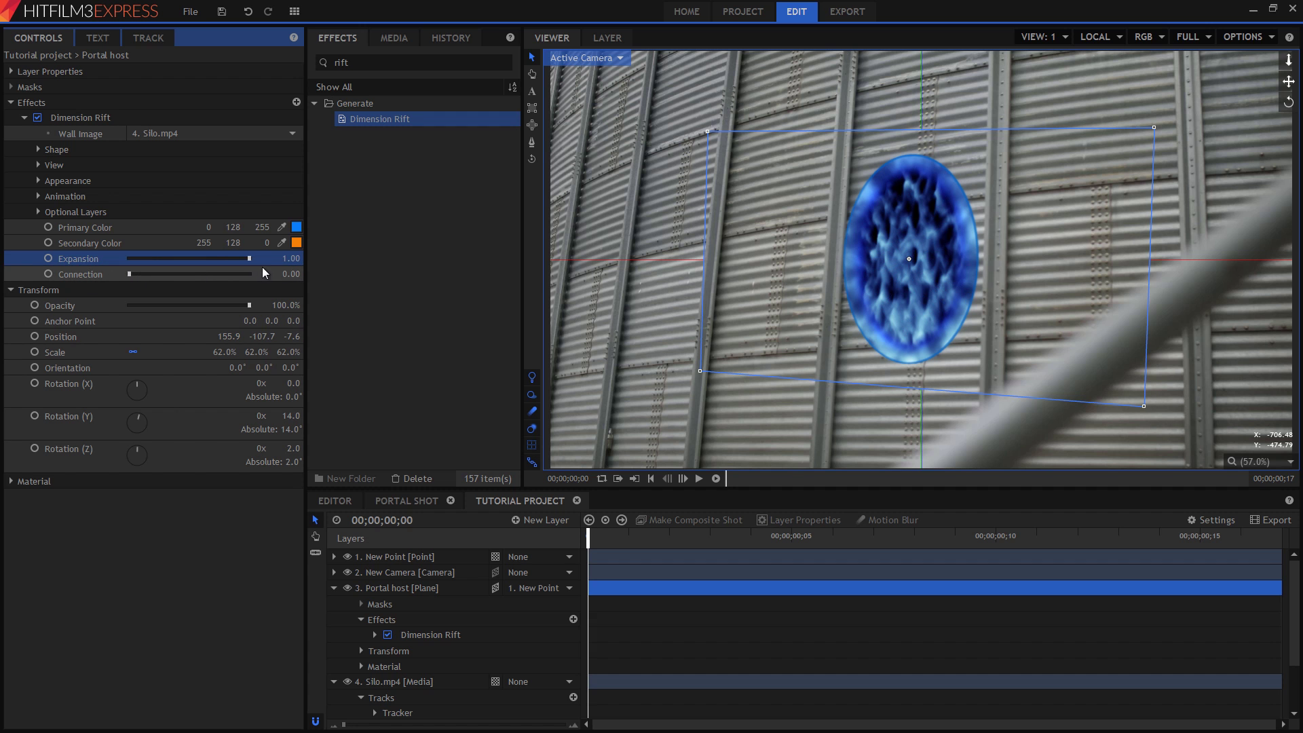
drag(228, 272, 316, 271)
drag(127, 271, 339, 283)
drag(224, 285, 322, 303)
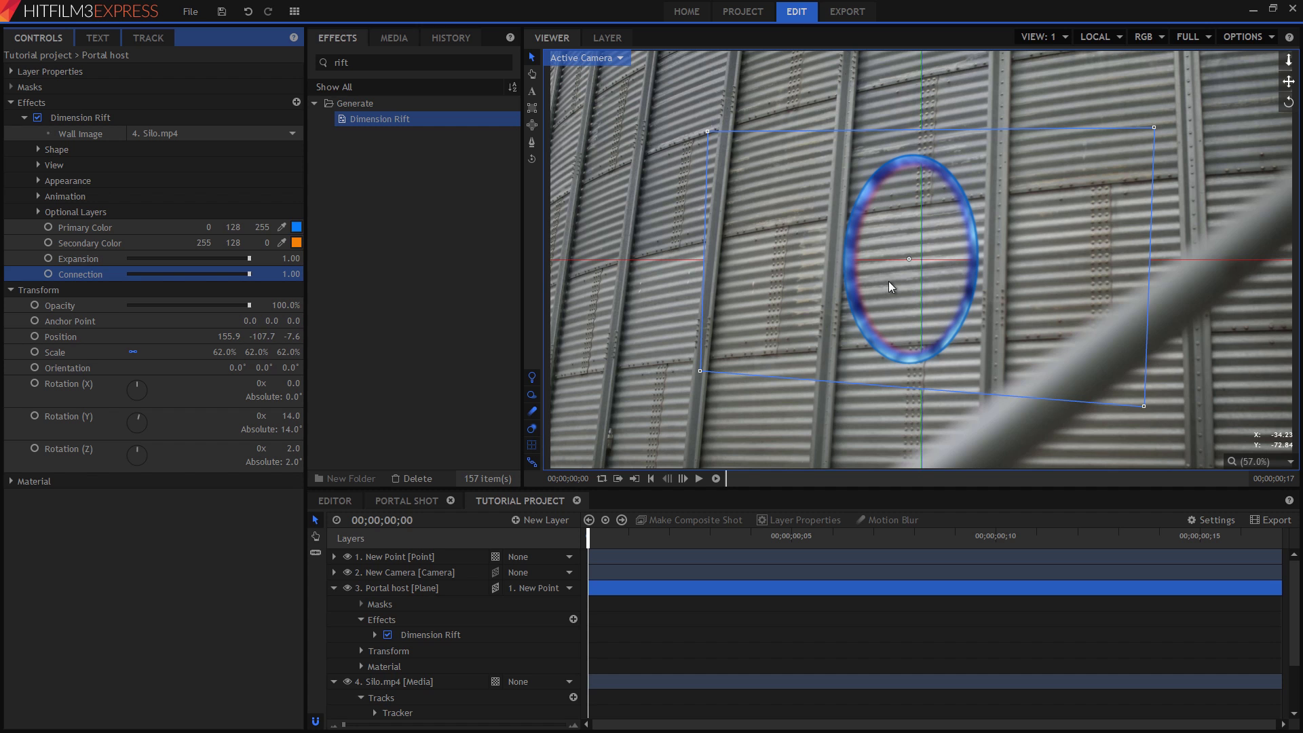
Step: Add Thug.mp4 as the uppermost layer of the Tutorial project composite shot and hide it
click(393, 38)
drag(410, 388, 417, 555)
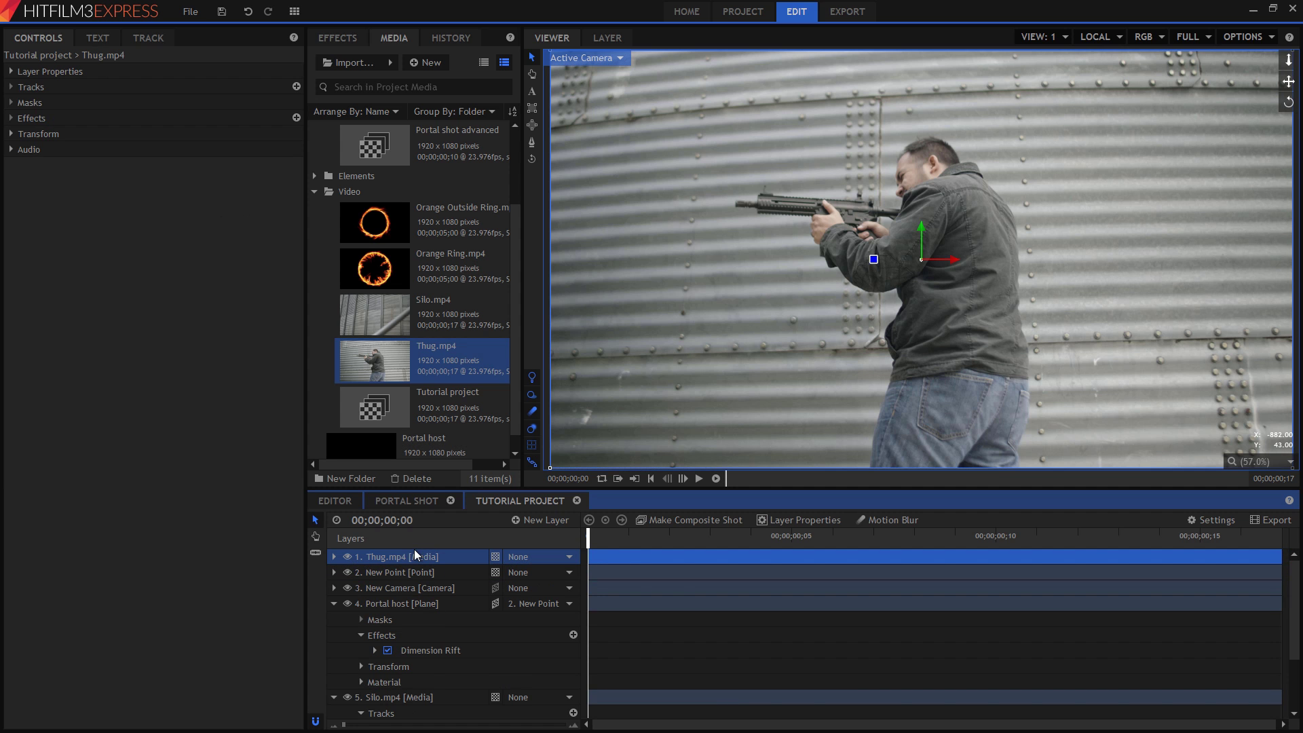
click(348, 558)
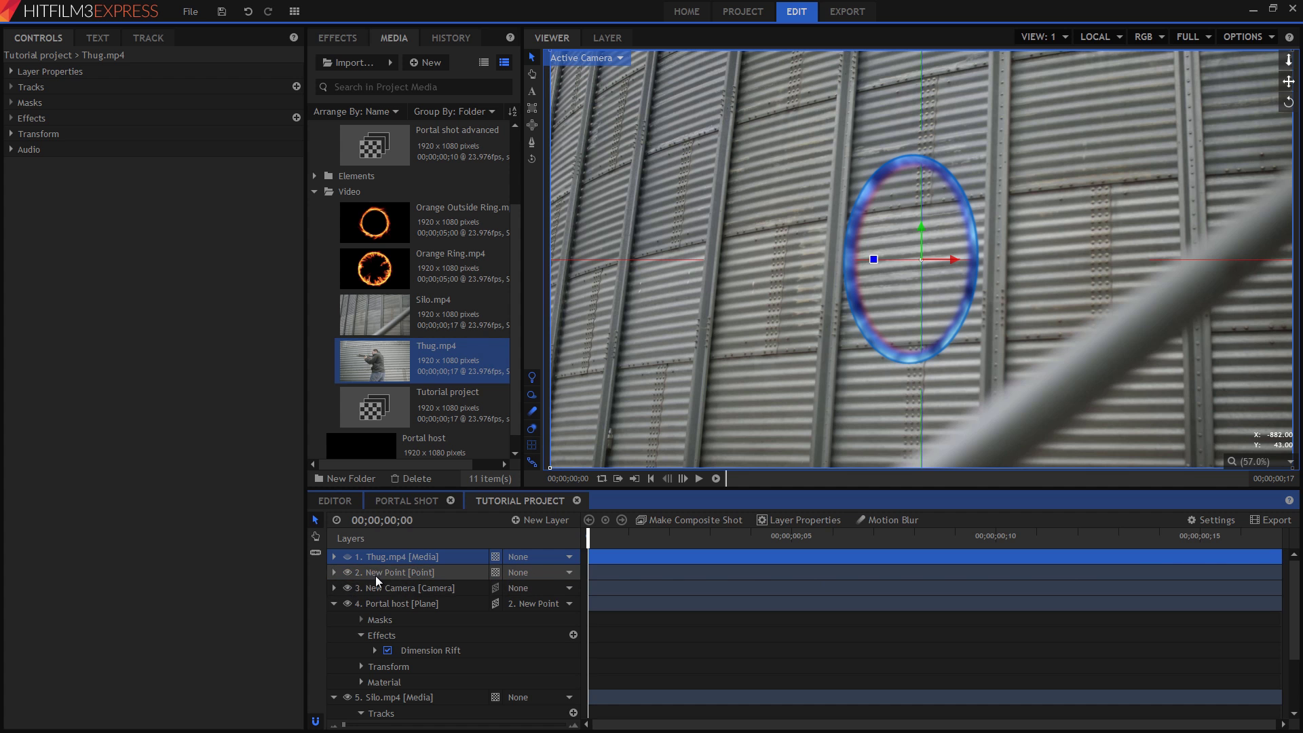
Step: Set the Dimension Rift's view image to Thug.mp4, with Z at 1024.0 and position at -97.0, 0.0
click(430, 651)
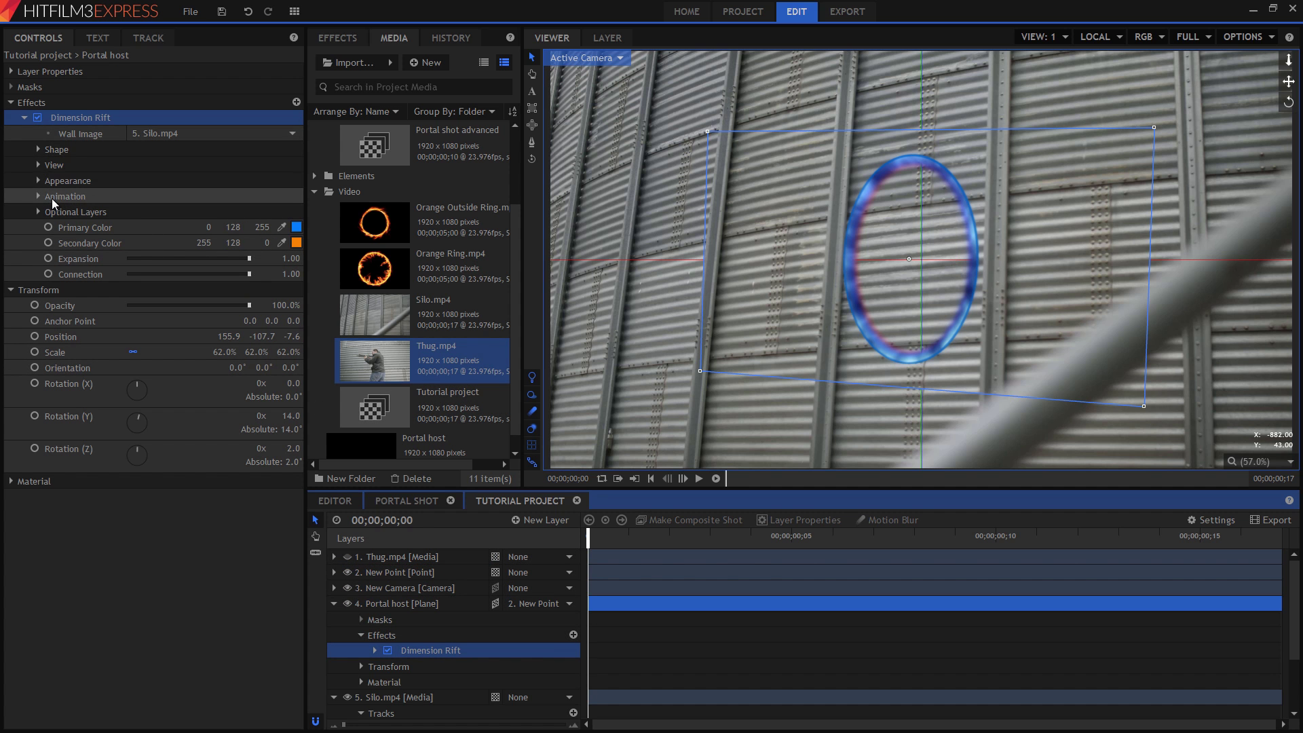
click(39, 166)
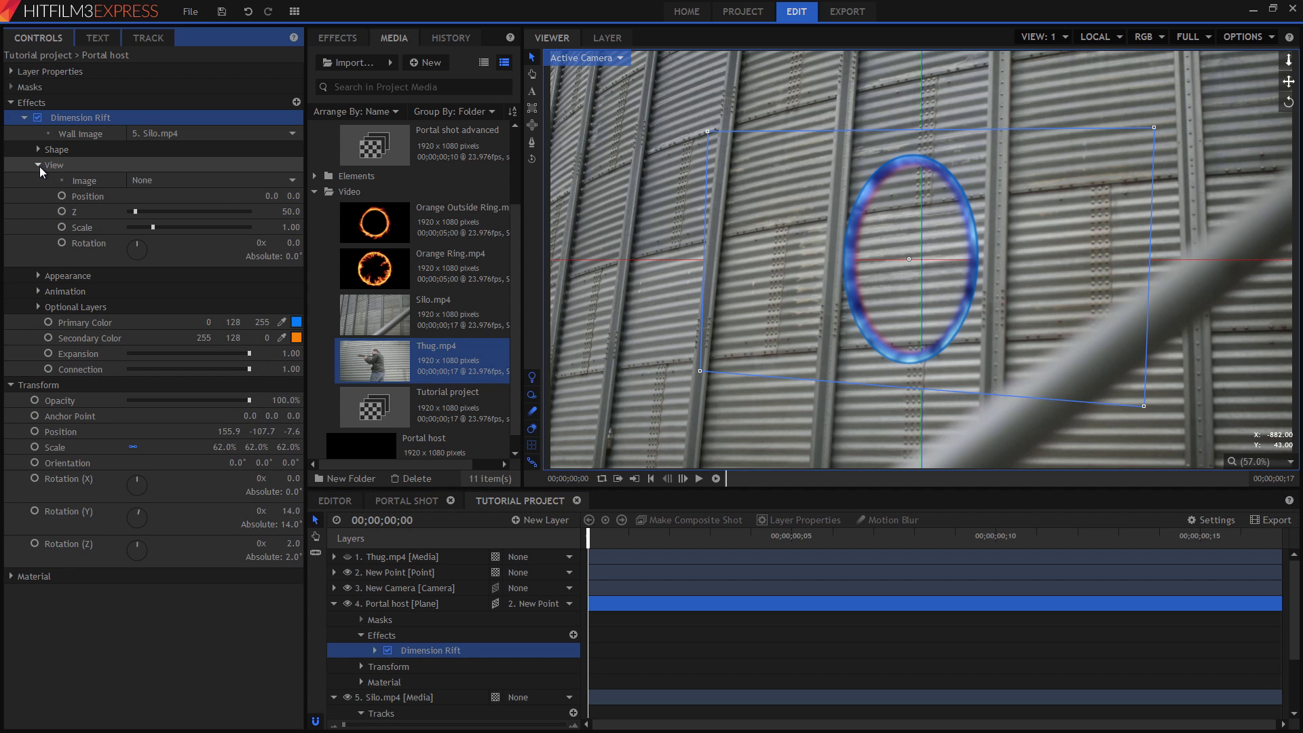
click(214, 178)
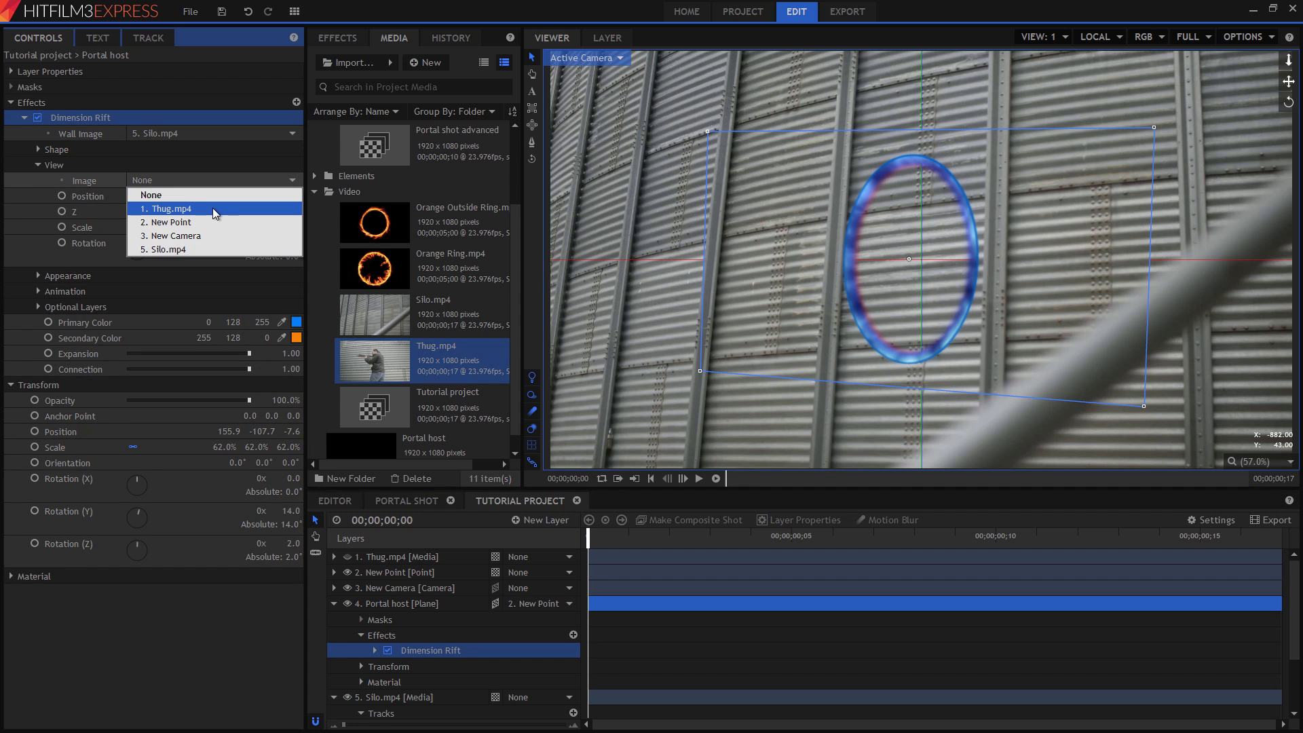
click(211, 209)
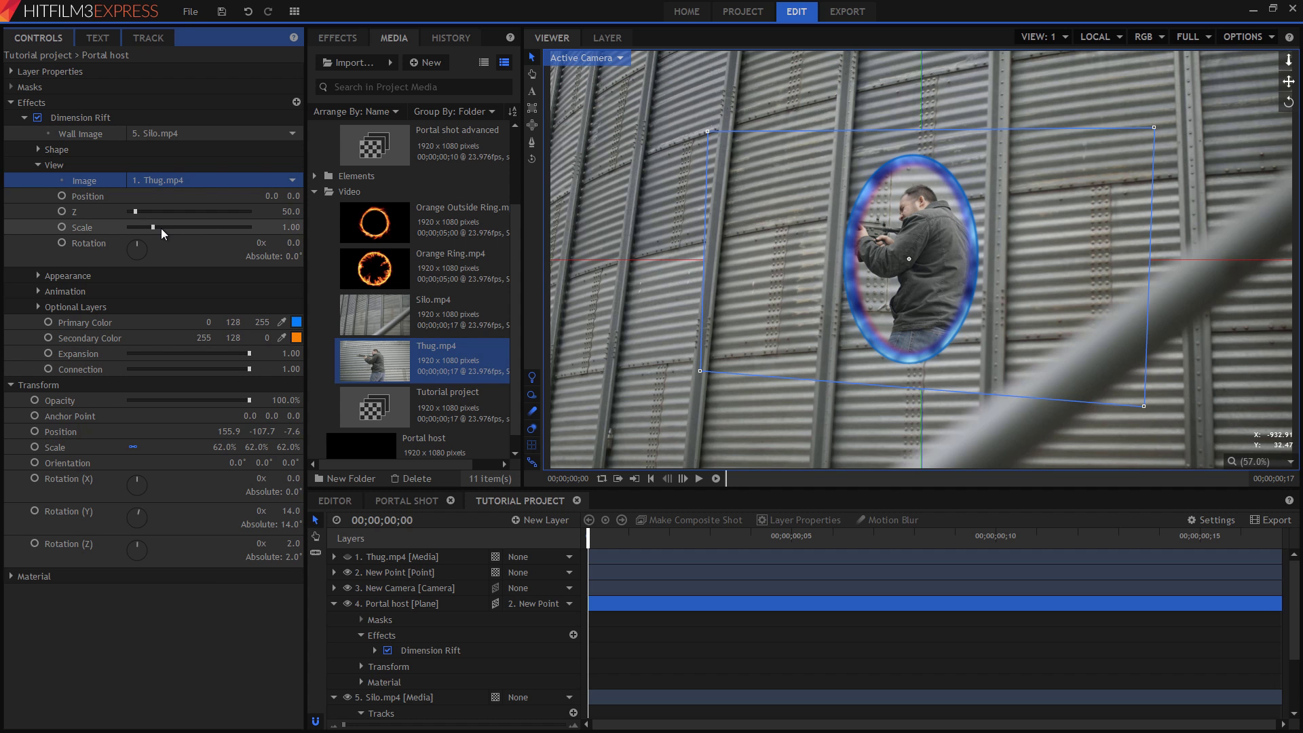
drag(281, 211, 818, 212)
drag(272, 195, 225, 264)
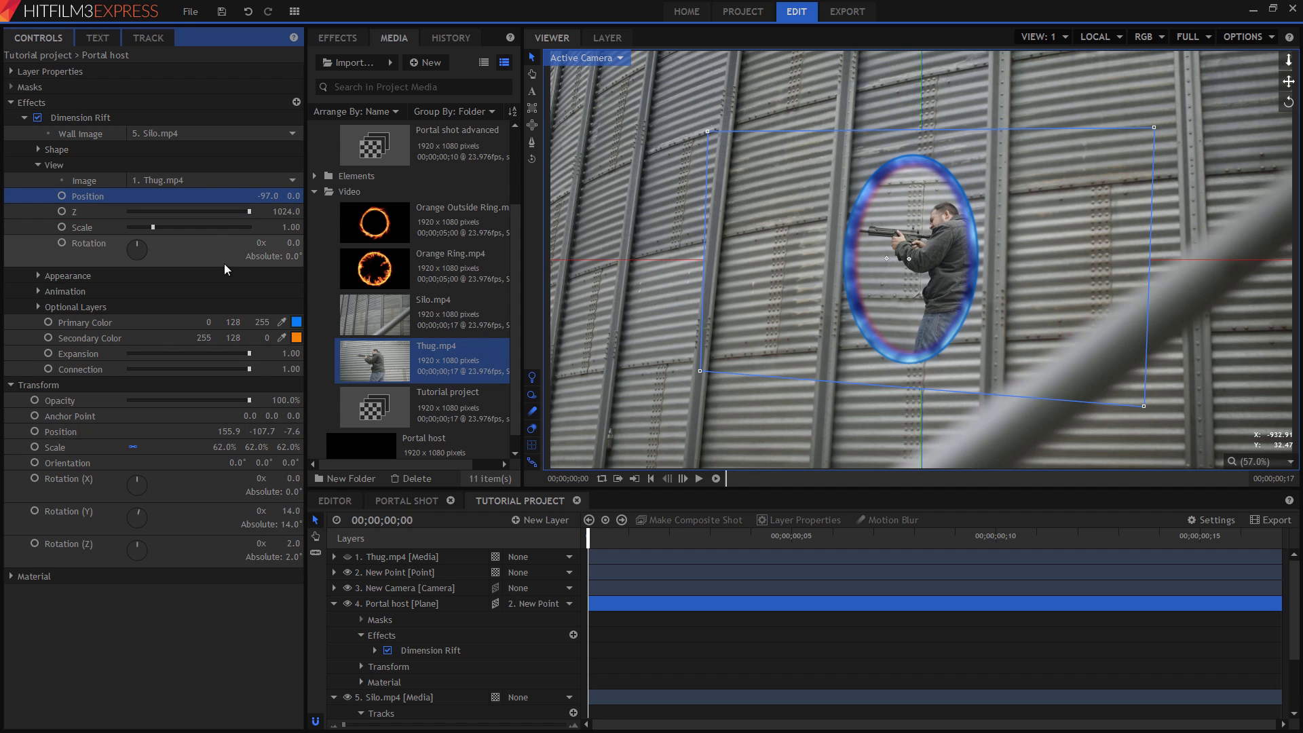
Step: Review the Dimension Rift's appearance settings and the edit history, and scrub through the finished portal shot
click(34, 276)
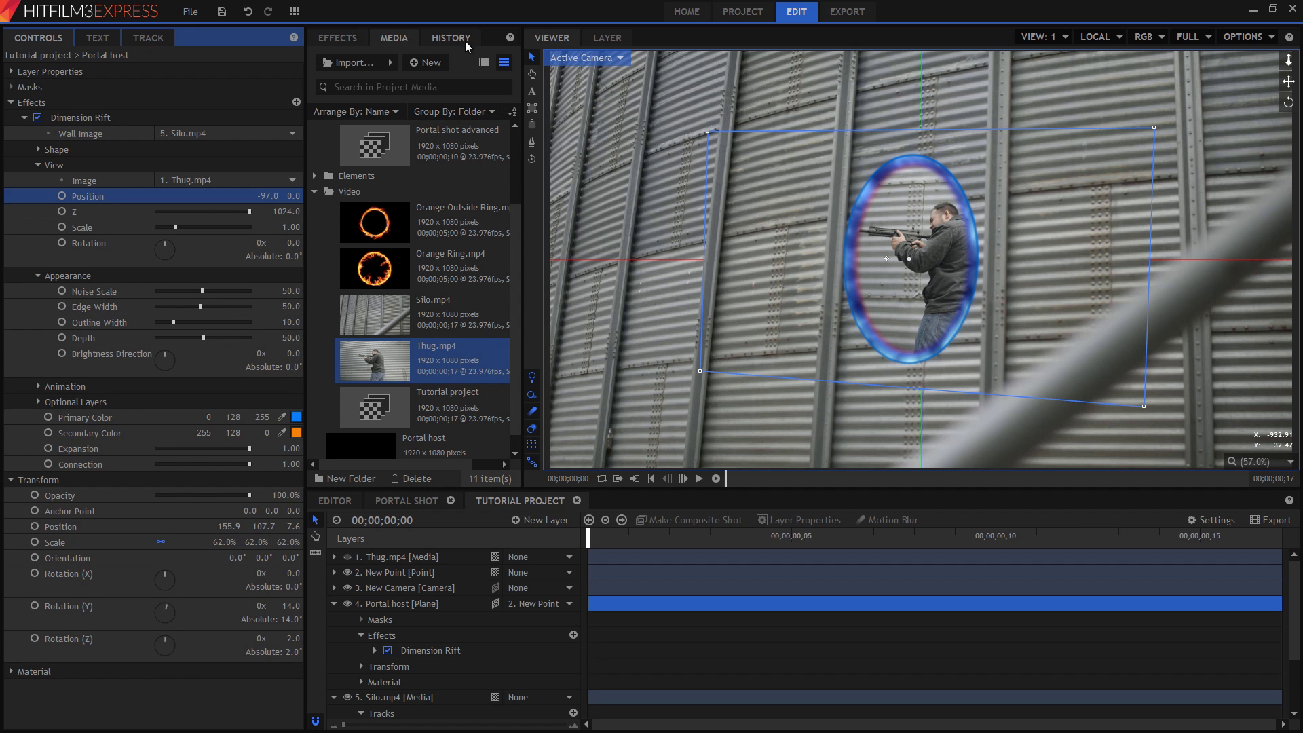
click(442, 38)
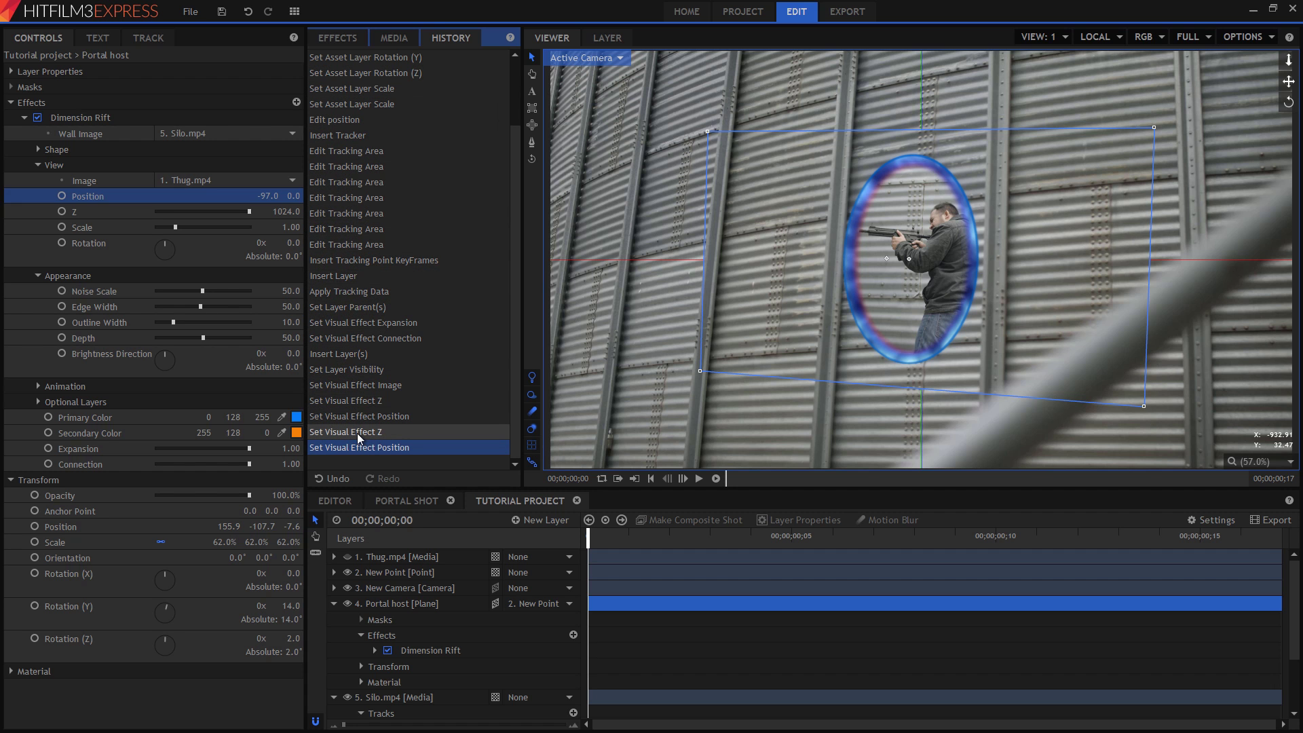
drag(592, 538, 1201, 537)
drag(1000, 550, 366, 549)
Step: Open the Portal shot advanced composite shot and scrub through its fiery portal, returning to the first frame
click(393, 37)
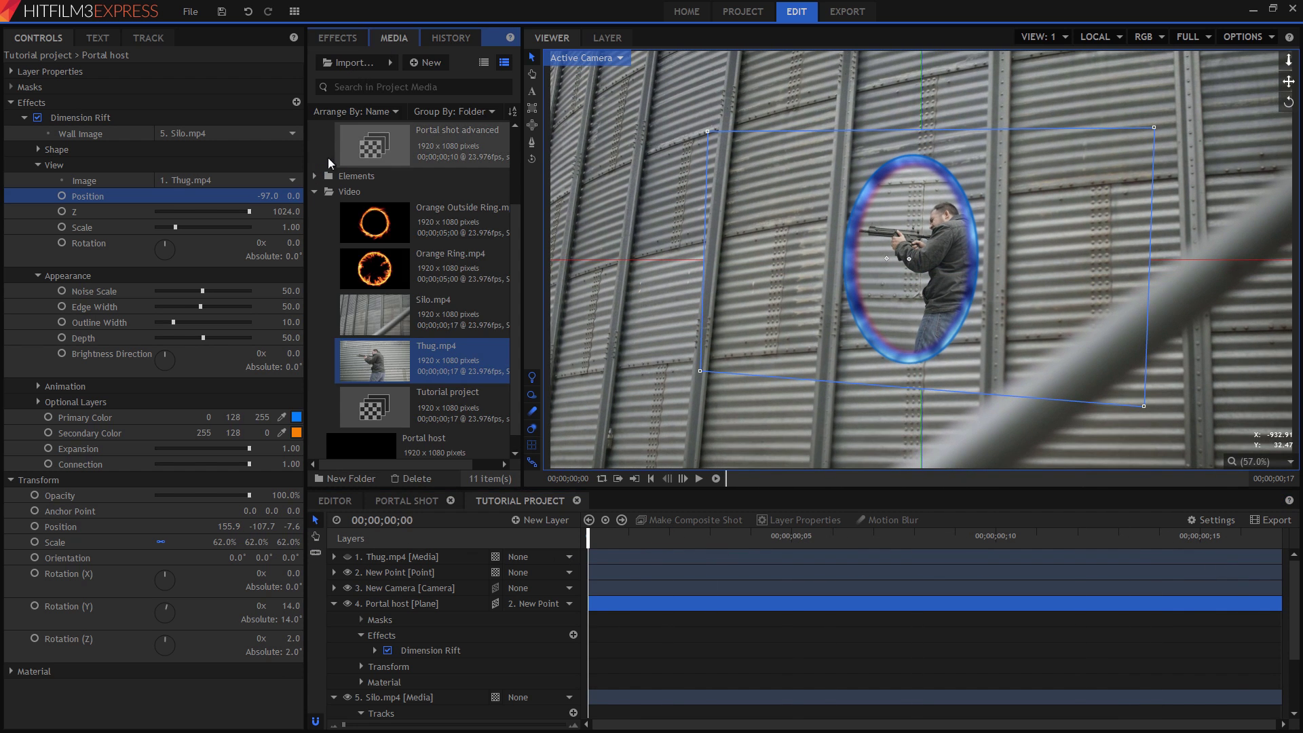
scroll(333, 156, up, 2)
click(377, 254)
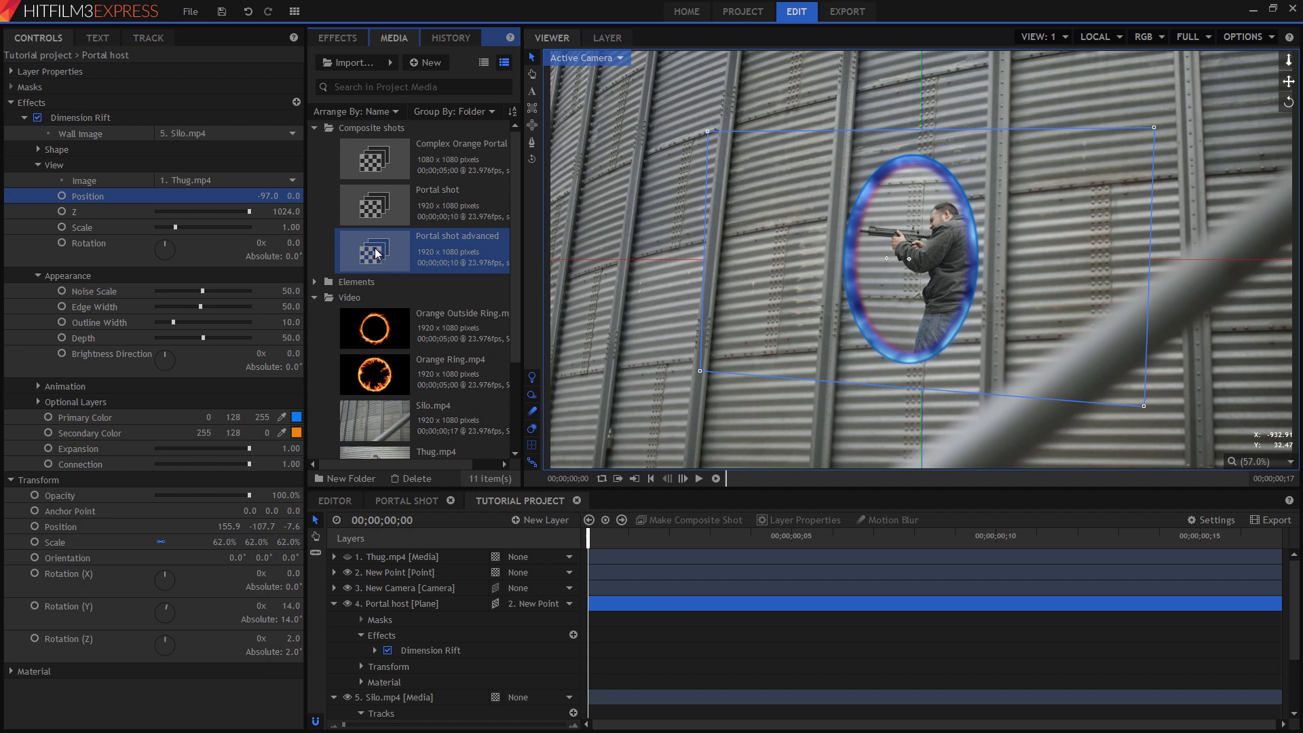
double_click(377, 253)
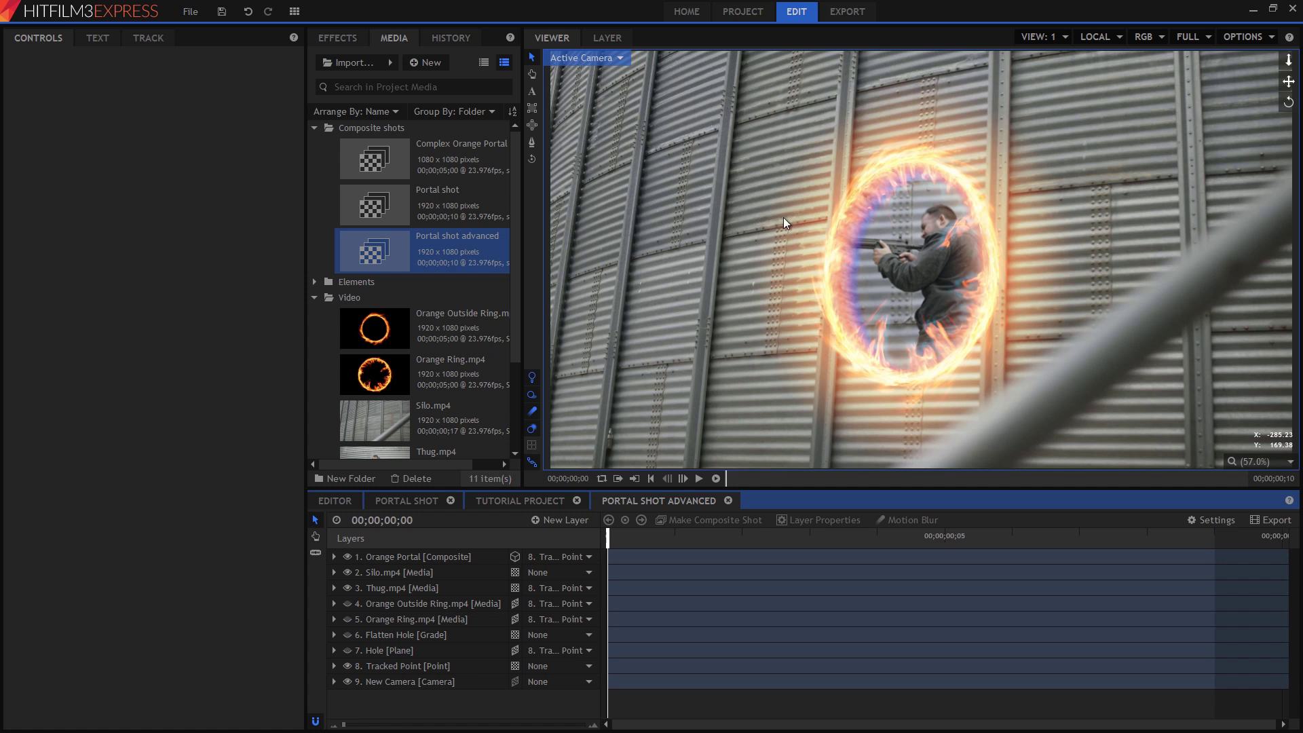
drag(609, 539, 1243, 548)
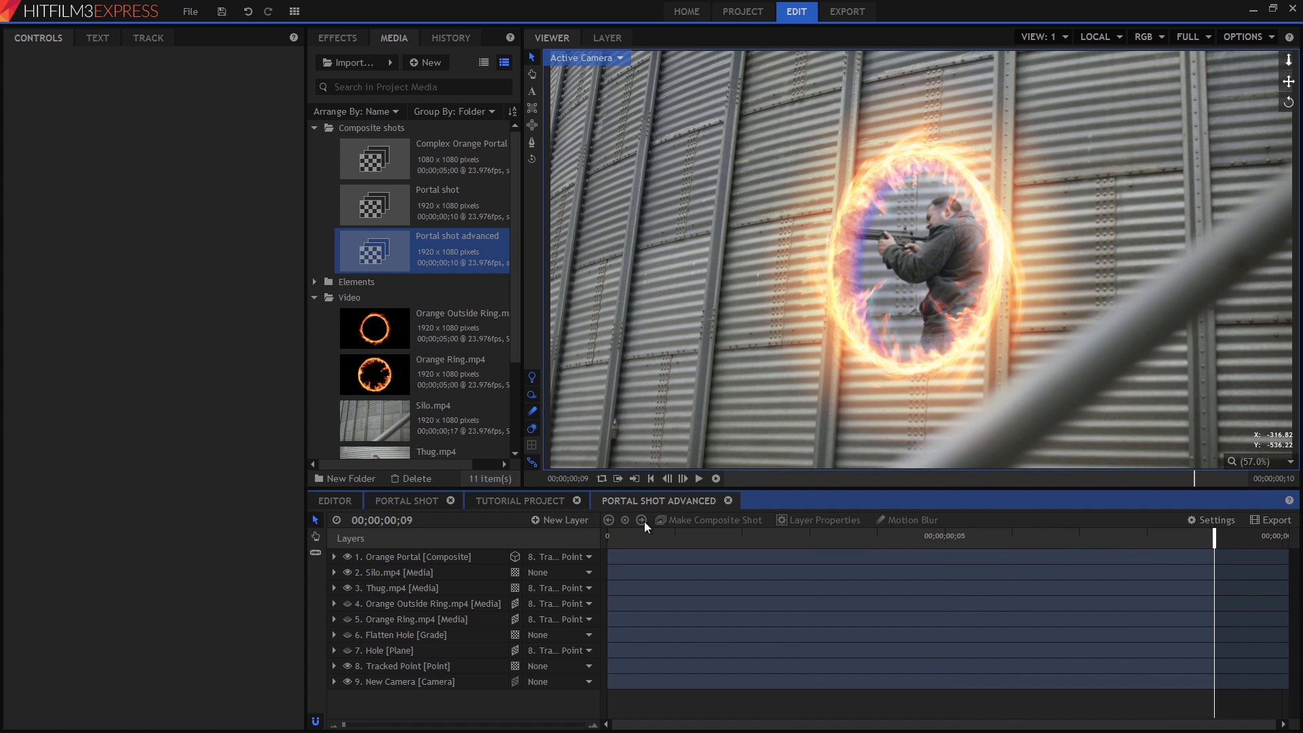
click(633, 540)
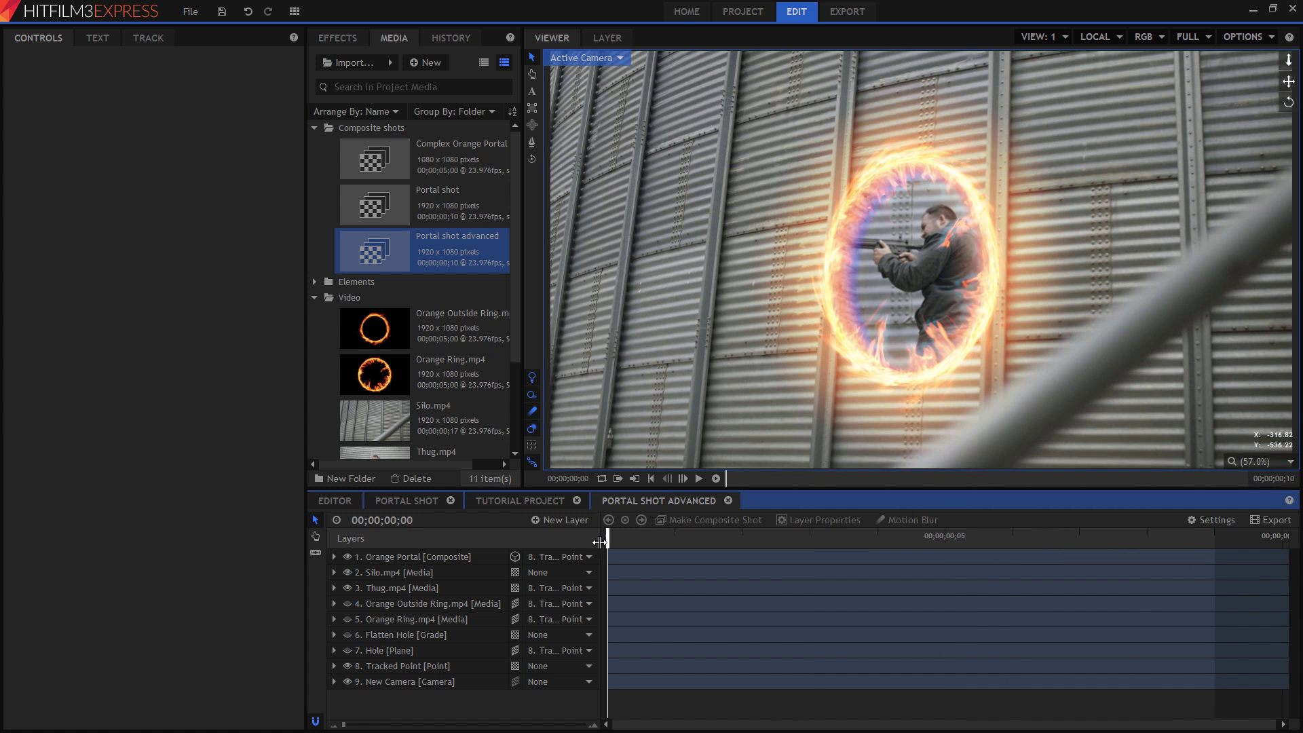
Step: Toggle the Orange Portal layer's visibility to compare, and open its composite shot to preview the flame animation
click(441, 556)
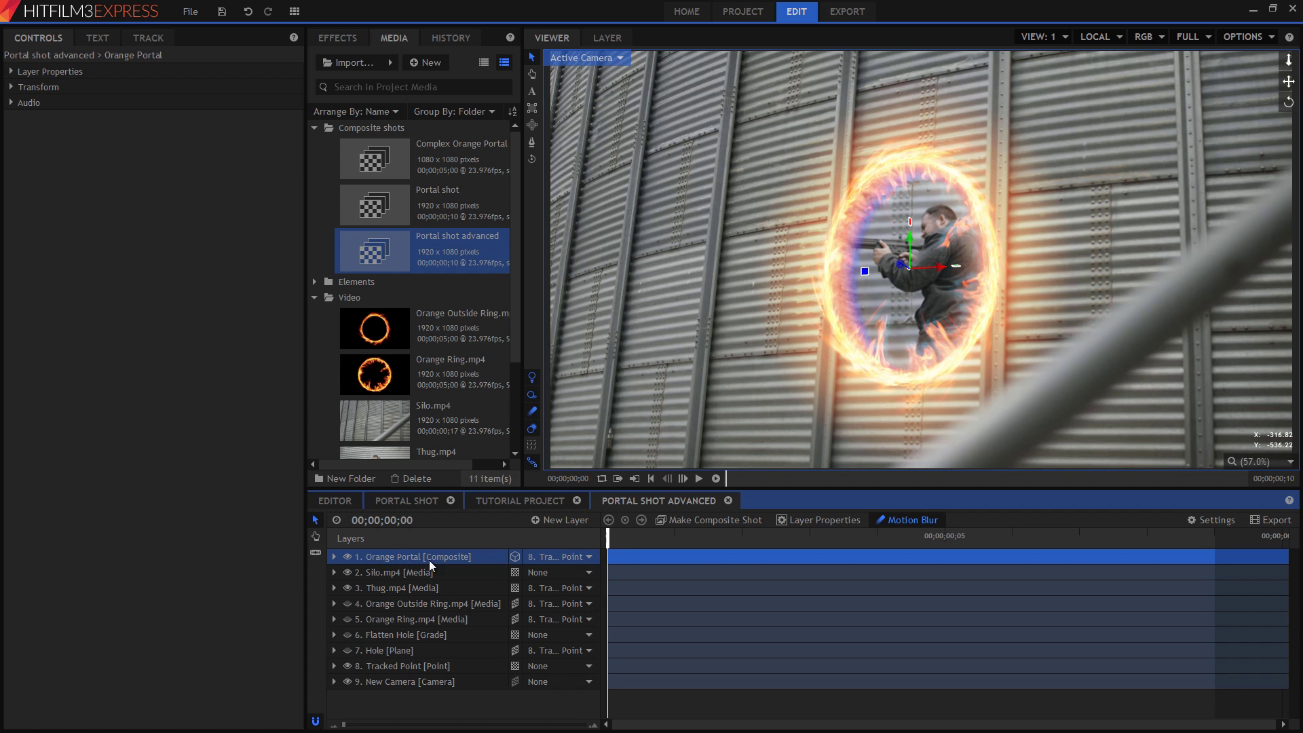
click(346, 558)
click(346, 558)
double_click(430, 557)
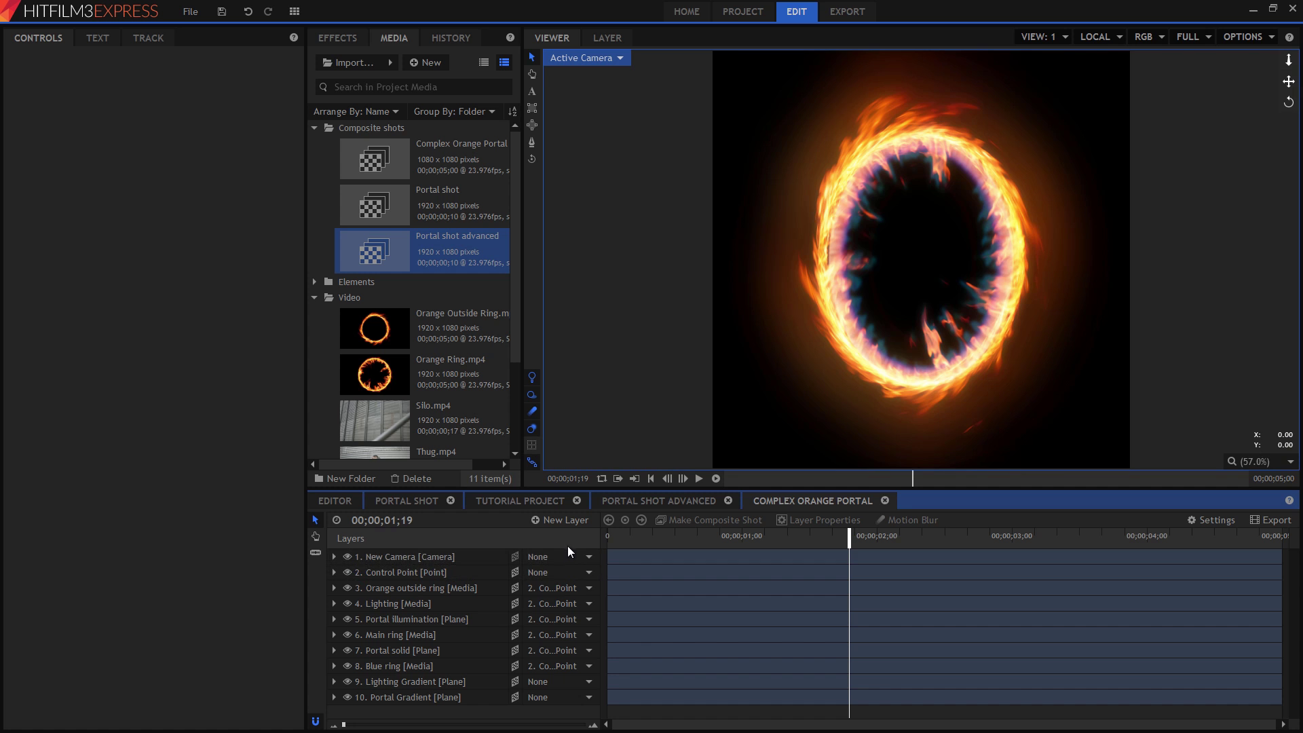
drag(615, 536, 1118, 559)
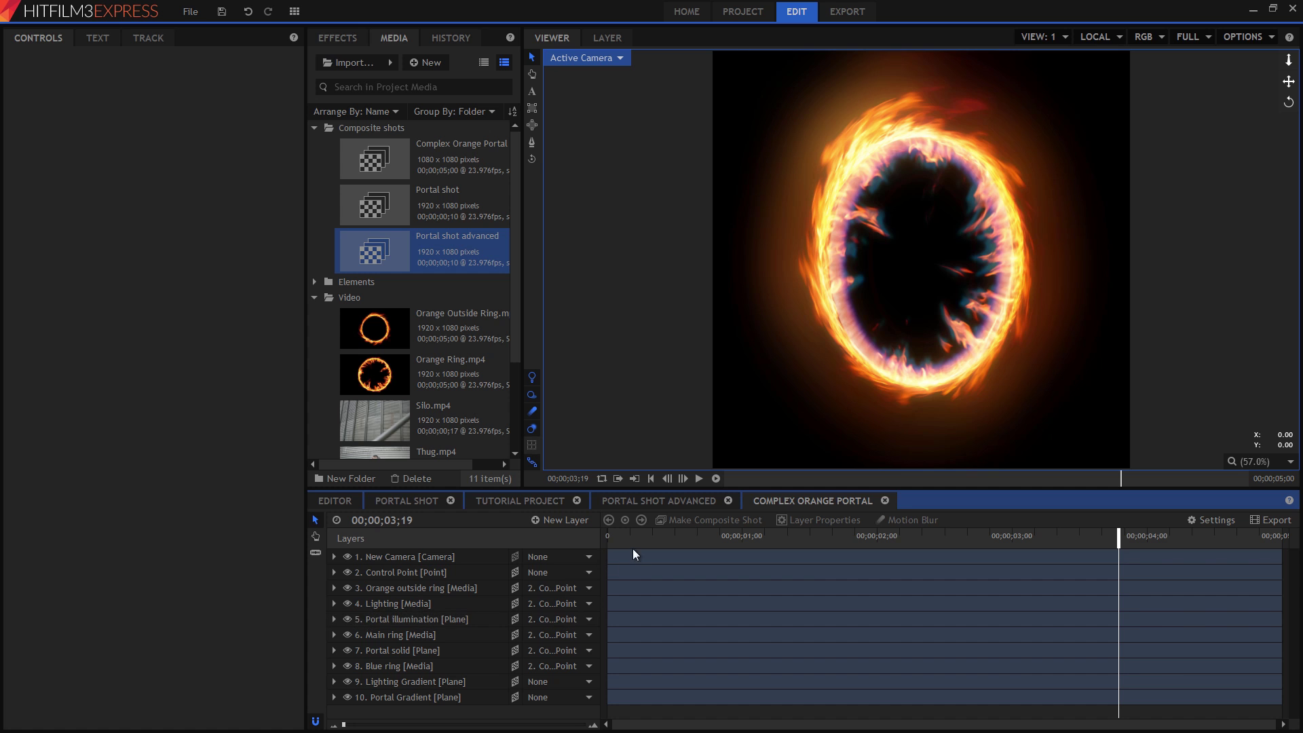
click(617, 533)
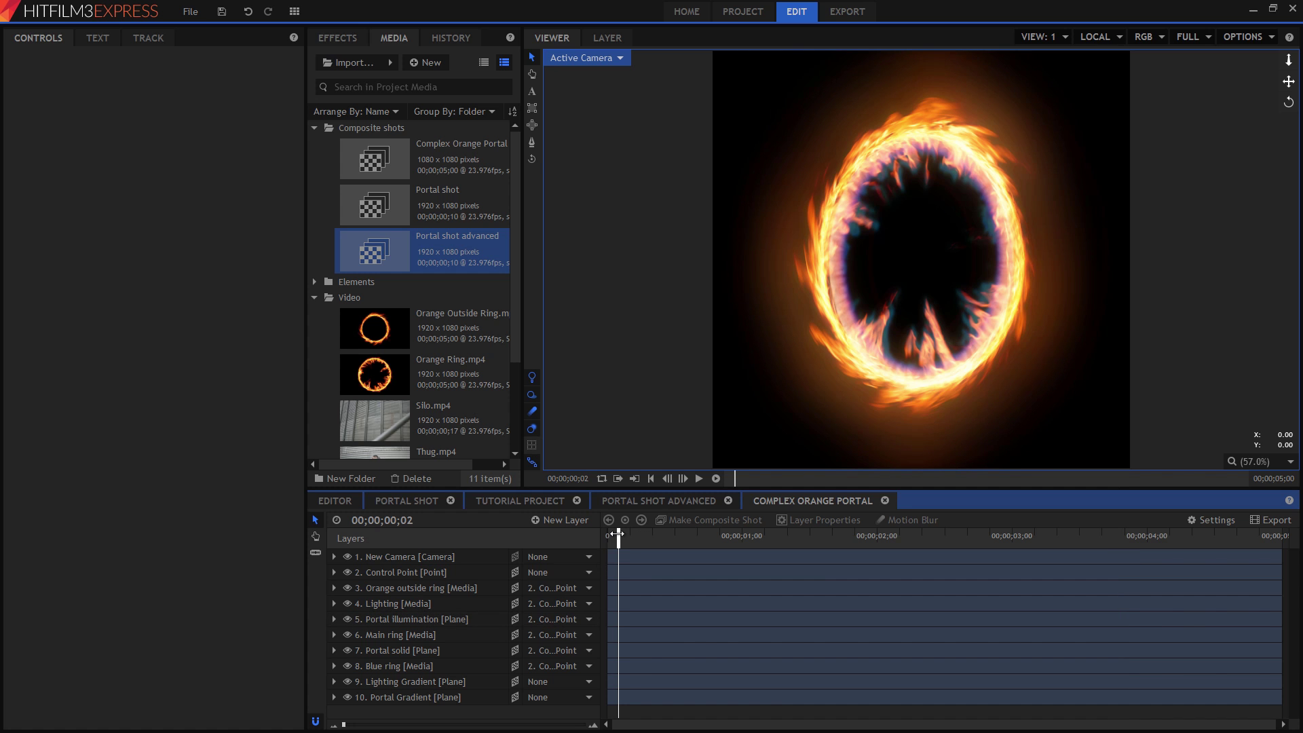
Step: Hide the Orange outside ring, Lighting, Portal illumination, Main ring, Portal solid and Blue ring layers one by one to examine their contributions
click(343, 589)
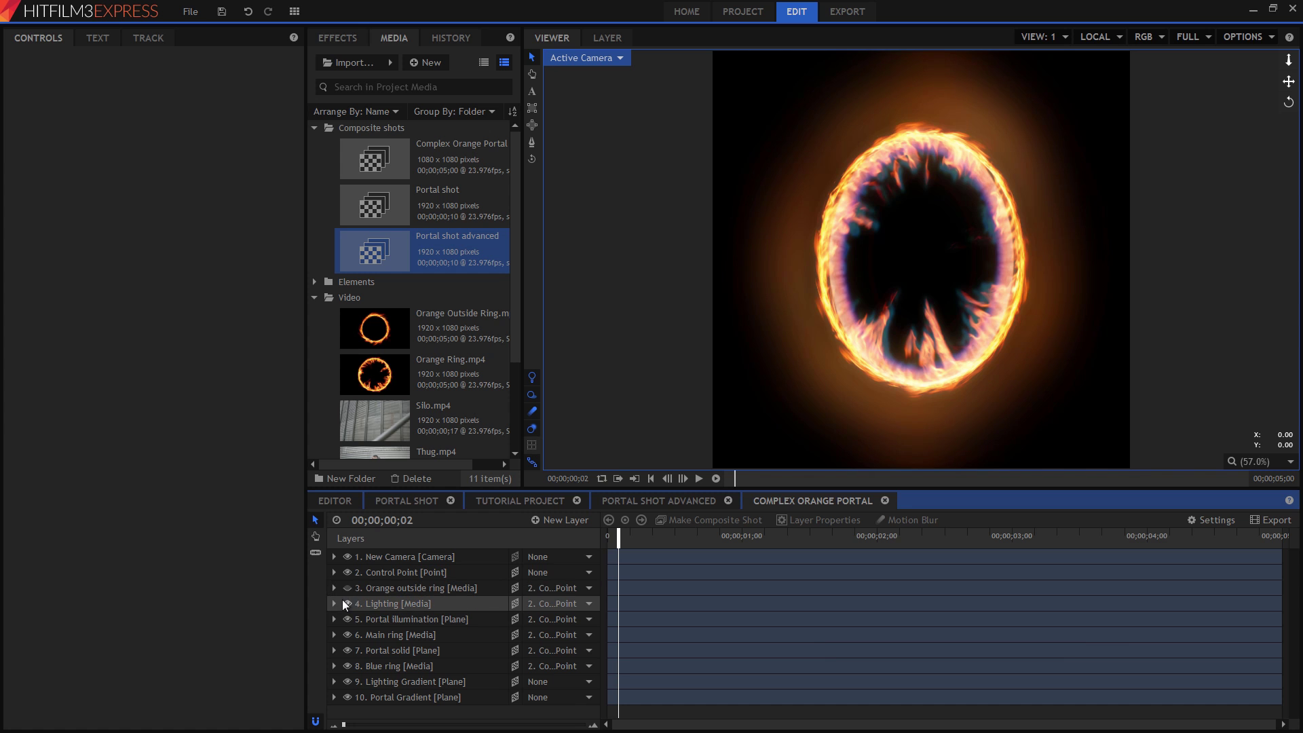
click(343, 602)
click(344, 618)
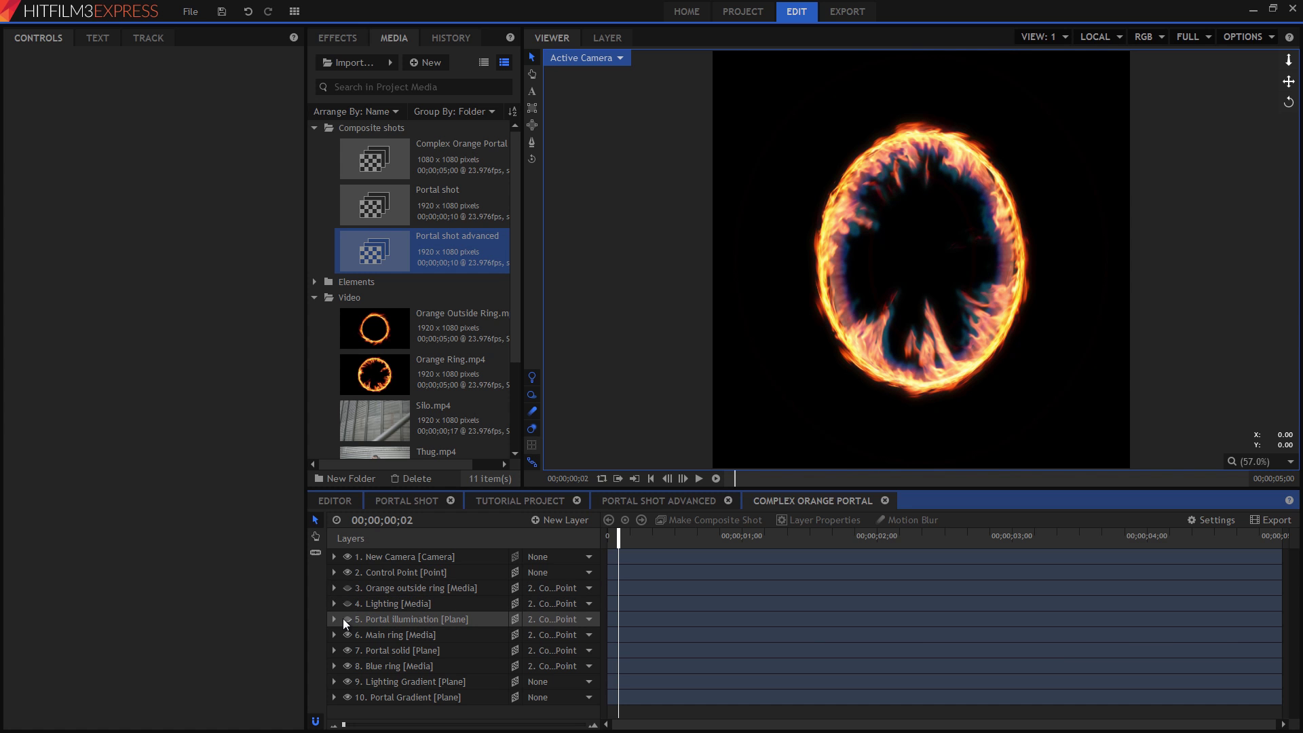
click(347, 635)
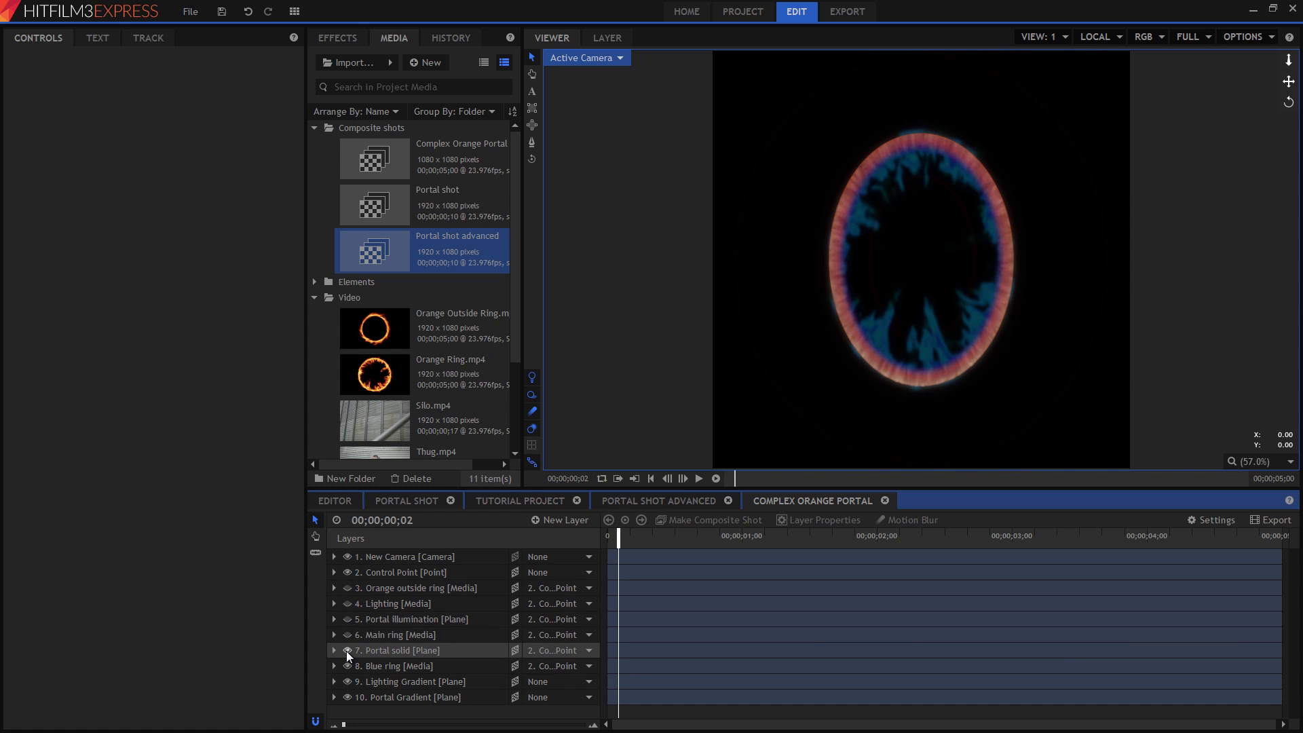
click(346, 651)
click(346, 665)
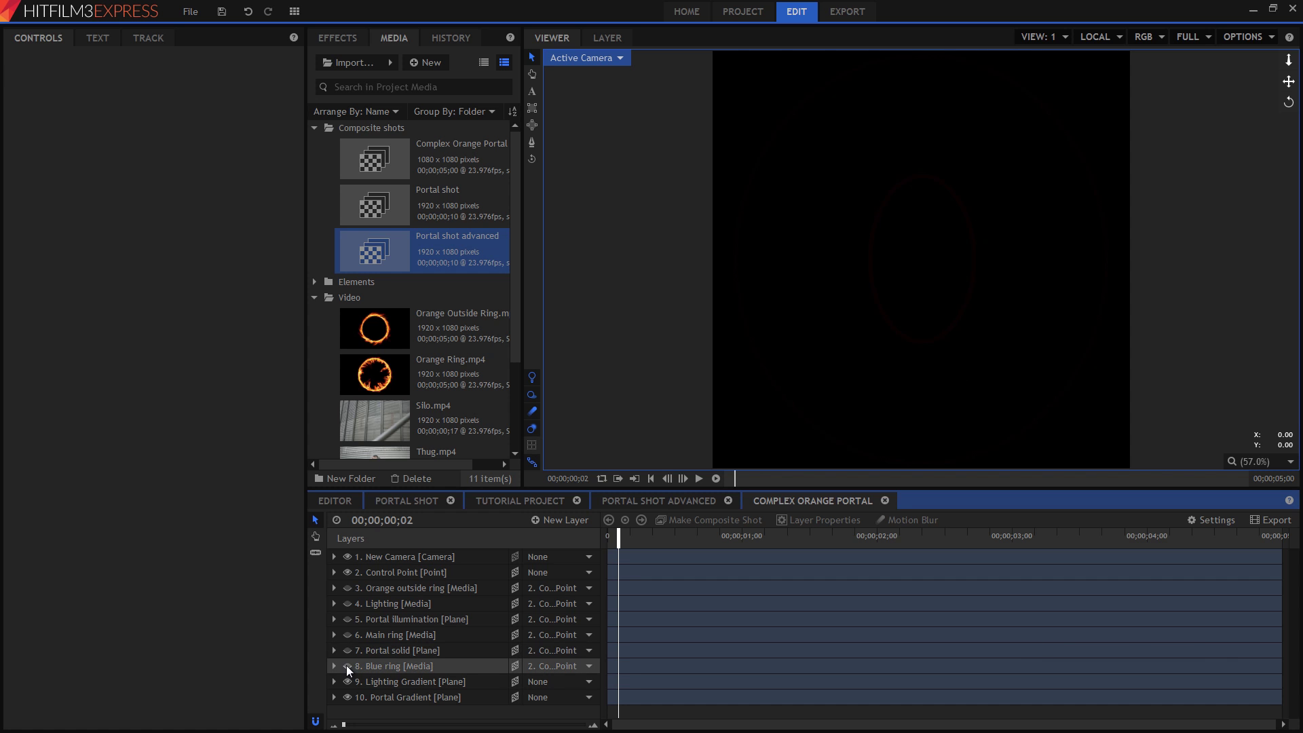
Step: Show the layers again one by one from Blue ring up to Orange outside ring, and scrub through the complete portal
click(346, 666)
click(348, 650)
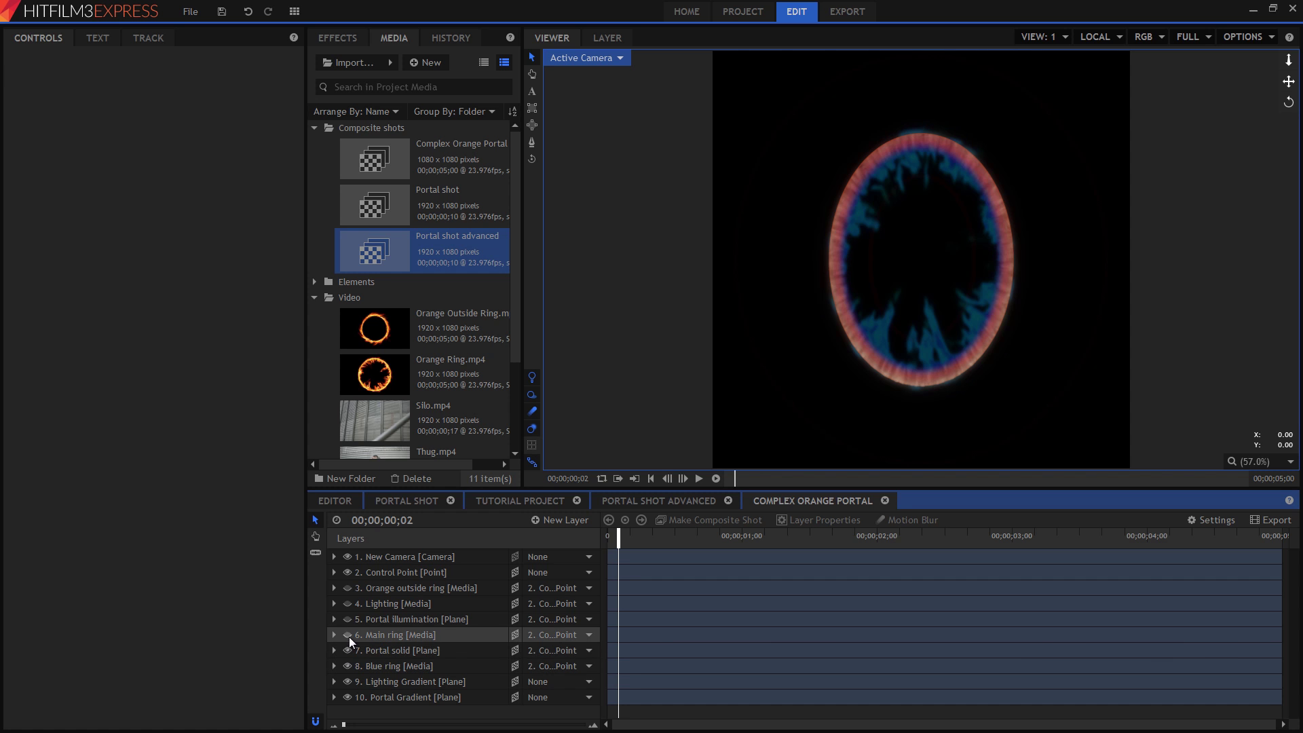
click(348, 634)
click(348, 619)
click(347, 604)
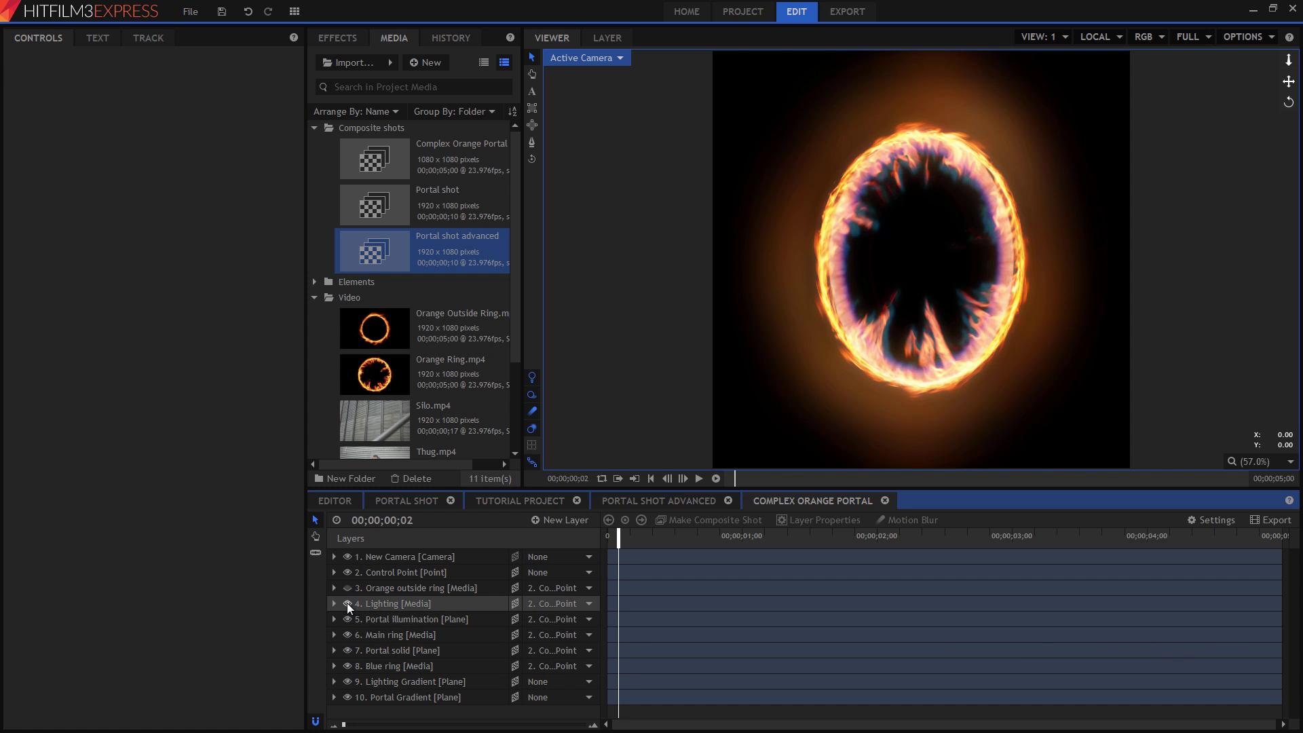
click(347, 588)
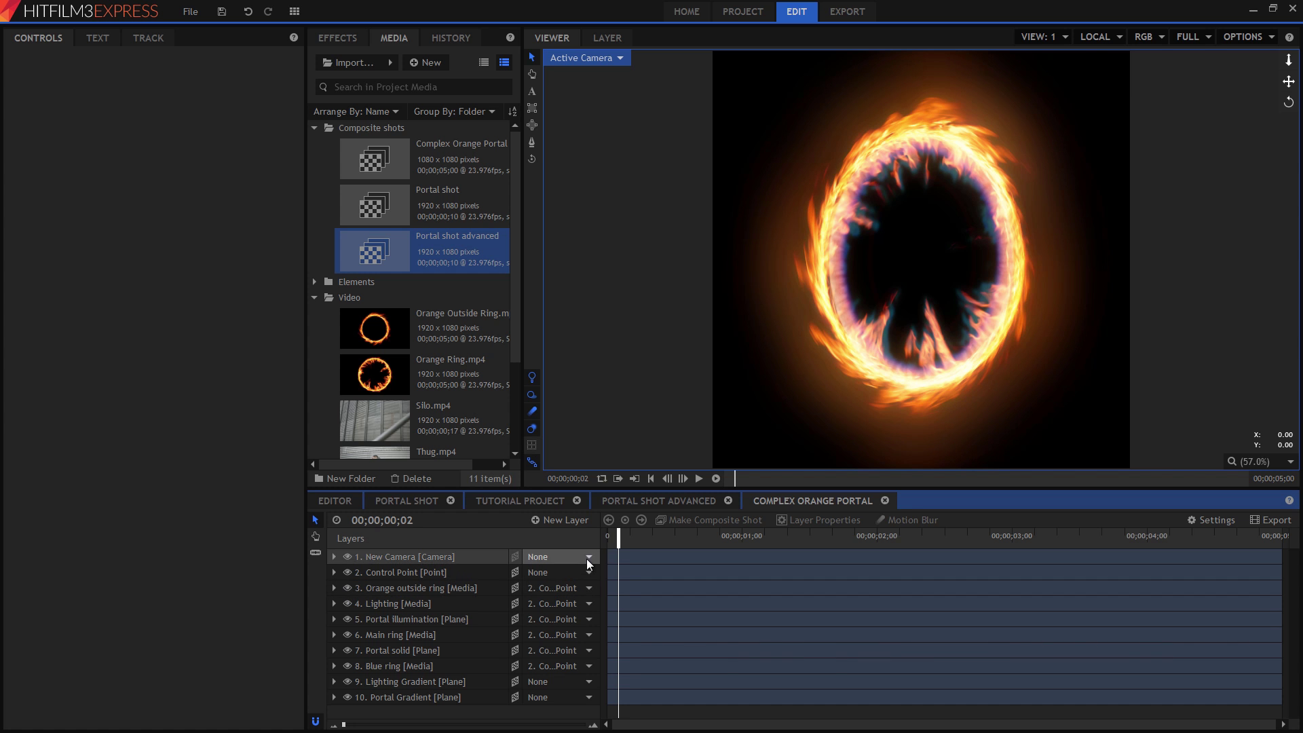
drag(619, 537, 865, 545)
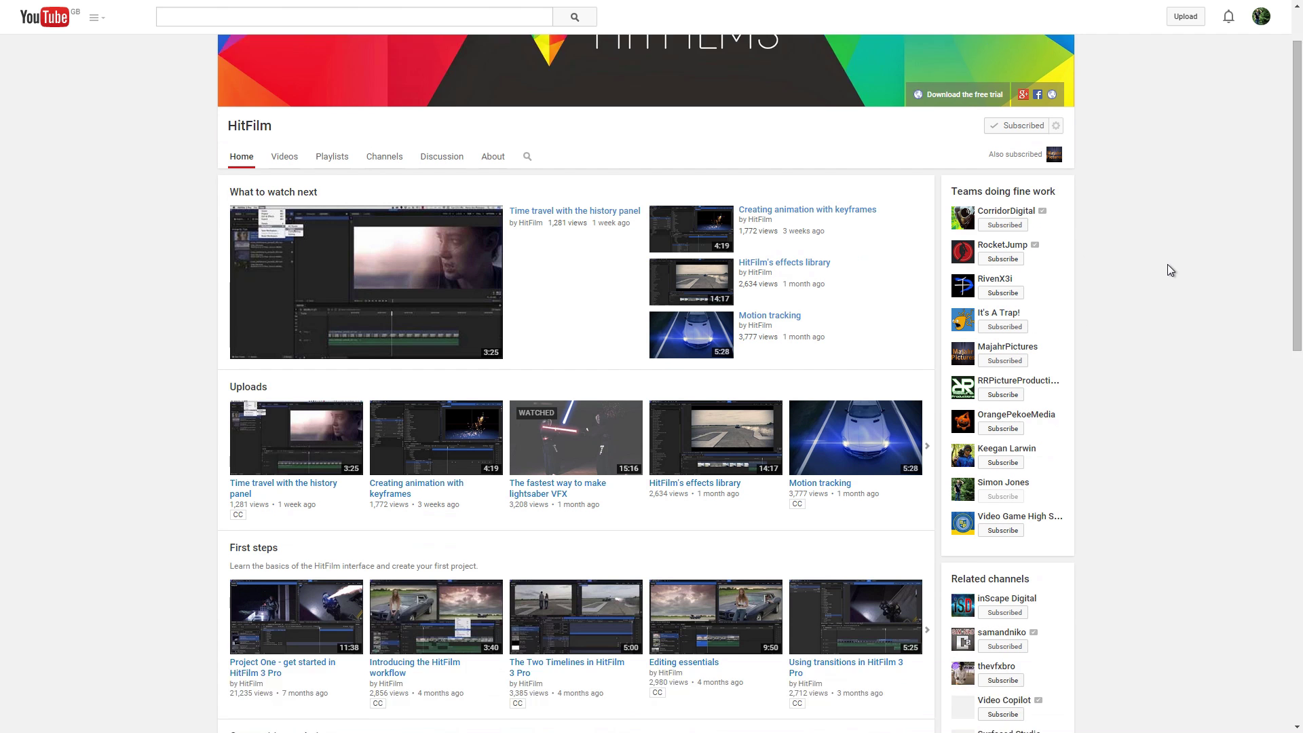
Step: Switch to the browser to browse HitFilm's YouTube channel, and play the Dalek fire rig test video in the forum thread
scroll(1165, 265, down, 7)
middle_click(1210, 141)
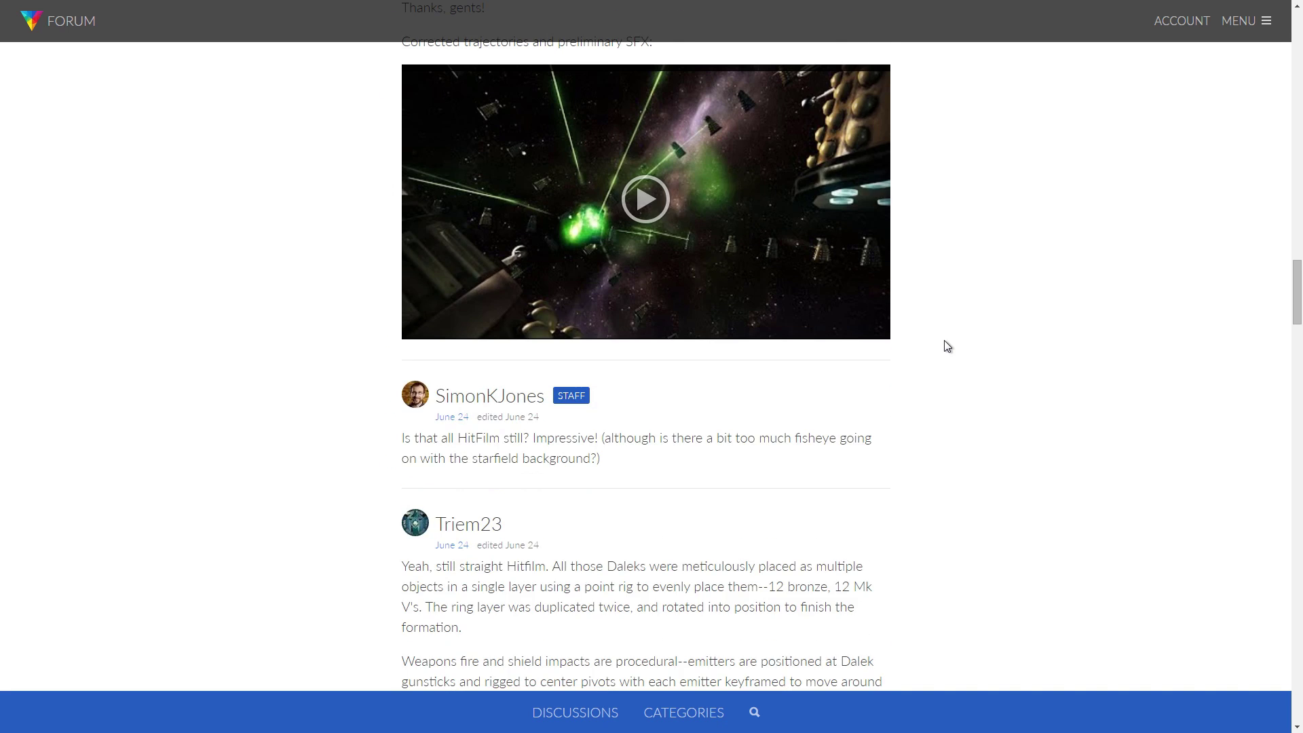
scroll(765, 390, up, 3)
click(635, 374)
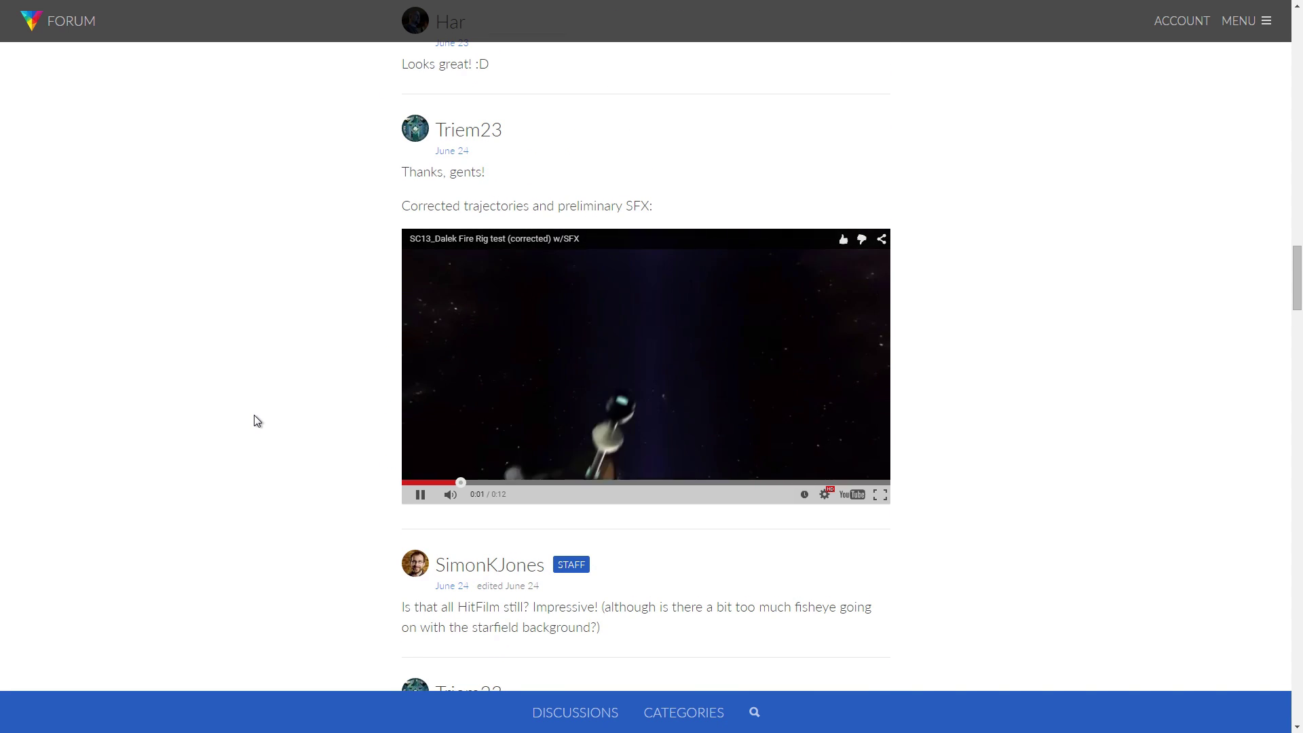